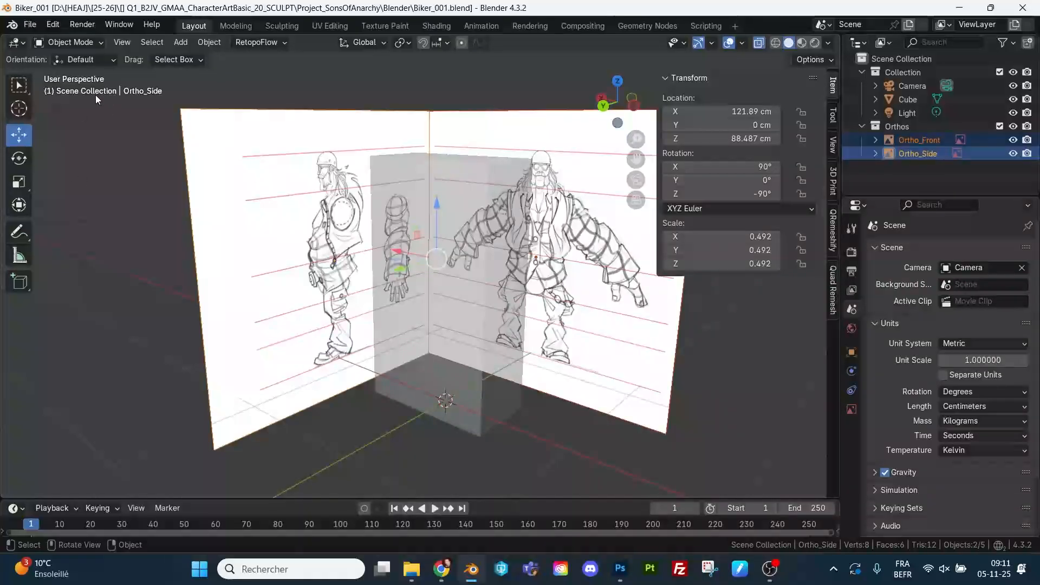
# Check the Emulate 3 Button Mouse option in the Input preferences.
pyautogui.click(54, 27)
pyautogui.click(103, 196)
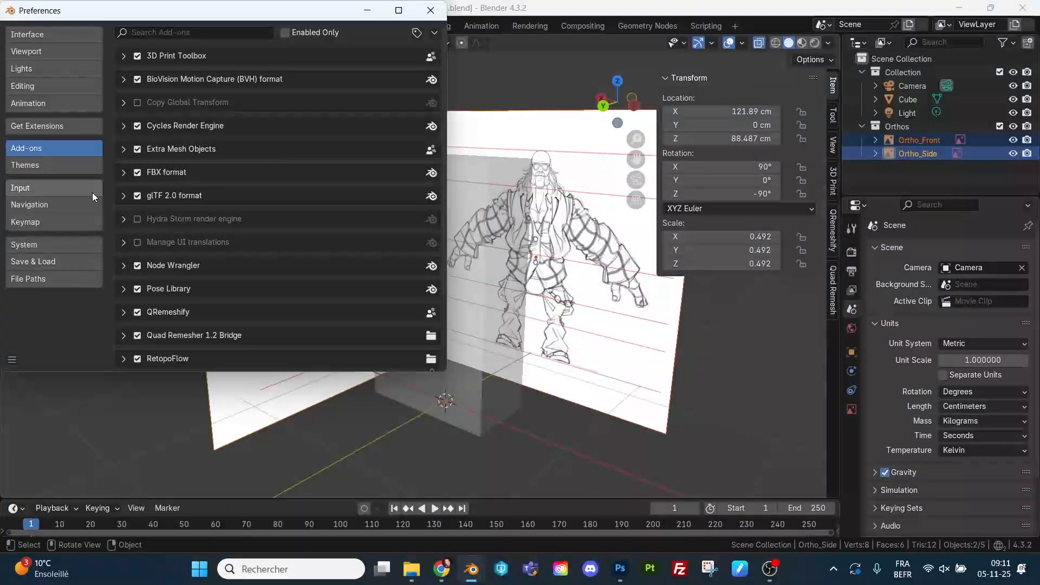
pyautogui.click(44, 187)
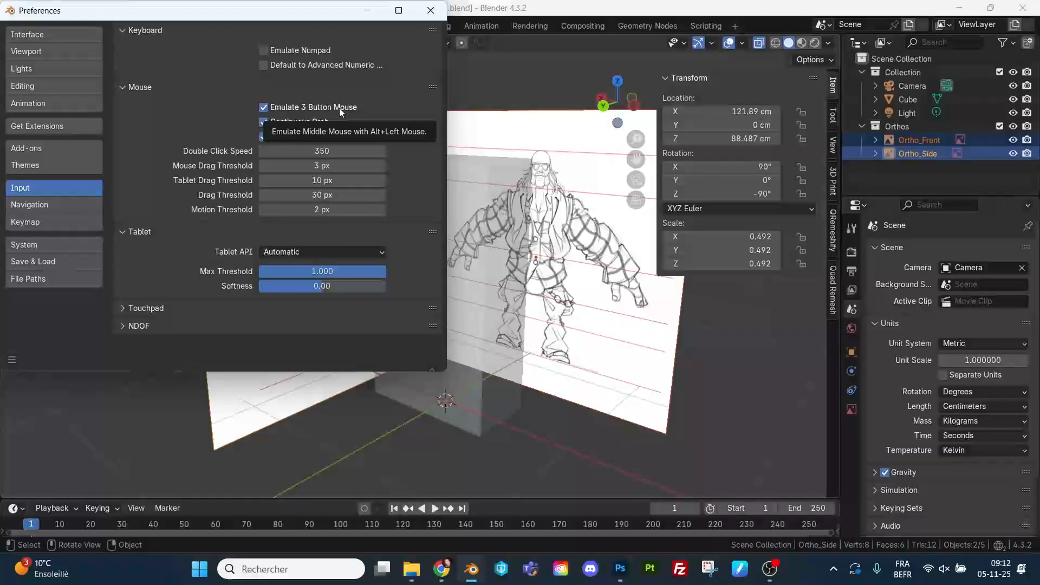
pyautogui.click(430, 10)
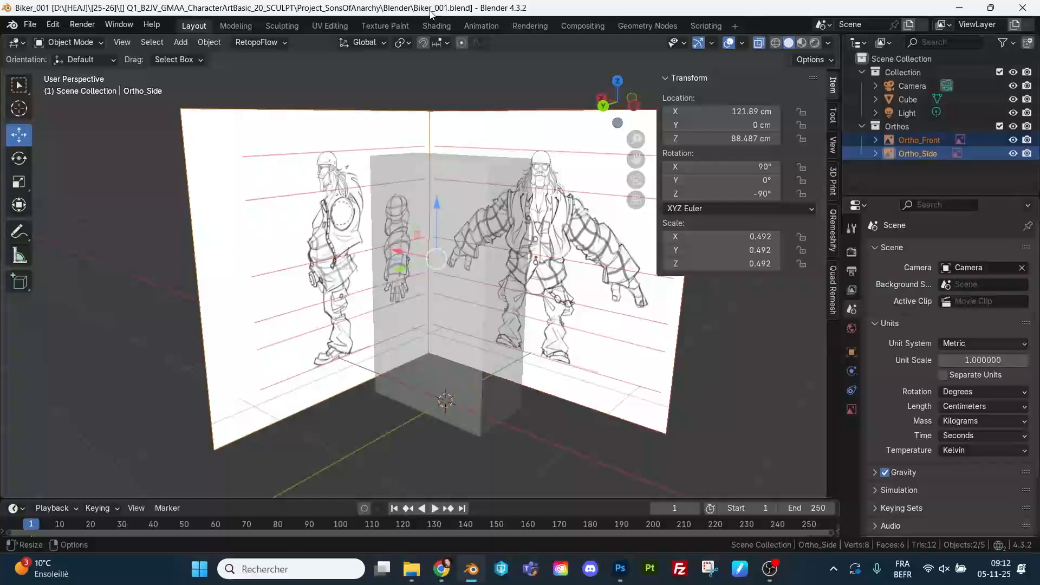
# Review the orbit and zoom options in the Navigation preferences, and the mouse and spacebar settings in the Keymap preferences.
pyautogui.moveTo(469, 239); pyautogui.dragTo(491, 278, button='middle')
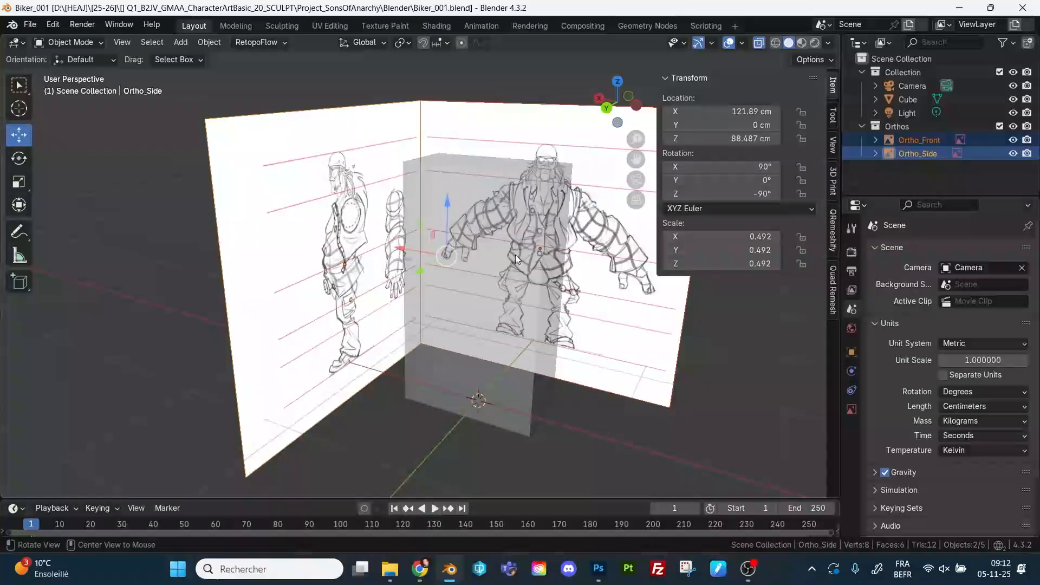
pyautogui.moveTo(623, 301); pyautogui.dragTo(536, 294, button='middle')
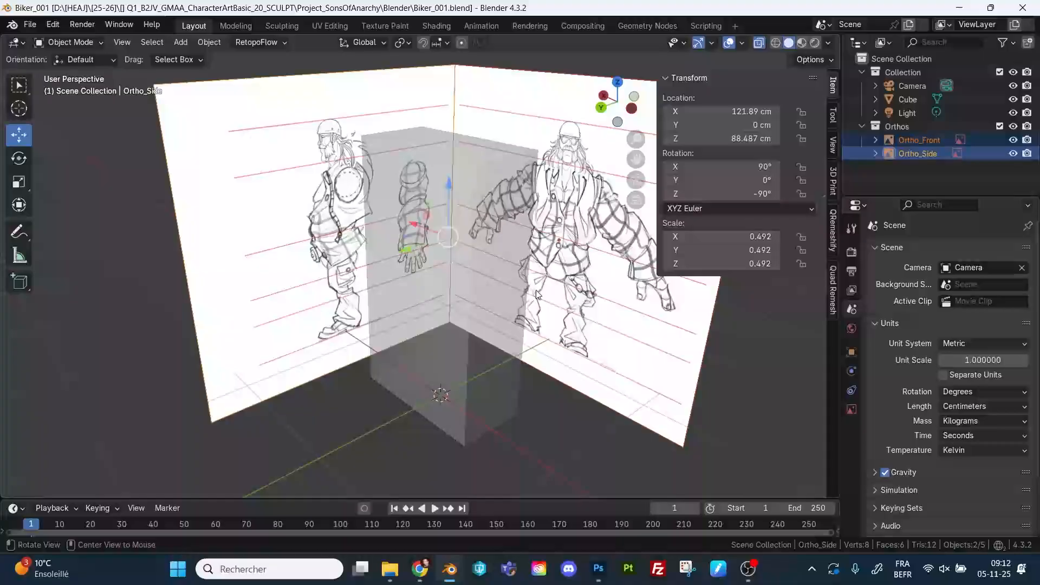
pyautogui.moveTo(428, 281); pyautogui.dragTo(456, 285, button='middle')
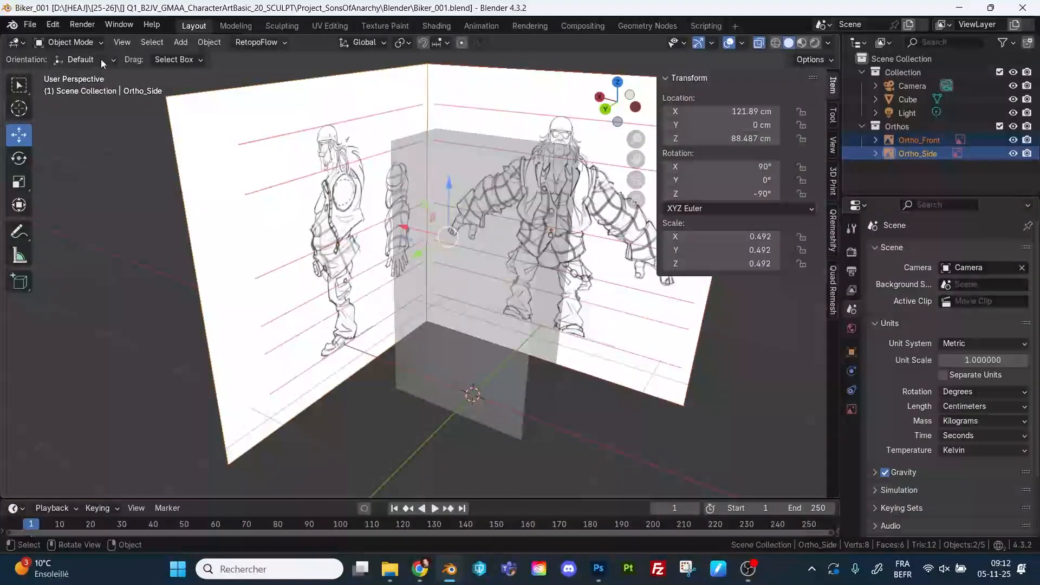
pyautogui.click(52, 25)
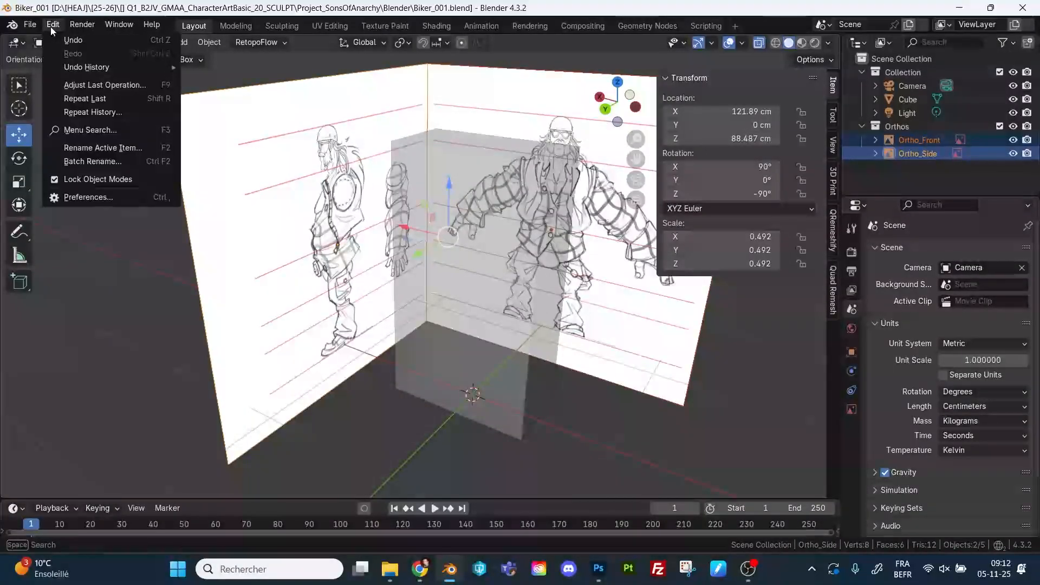
pyautogui.click(77, 198)
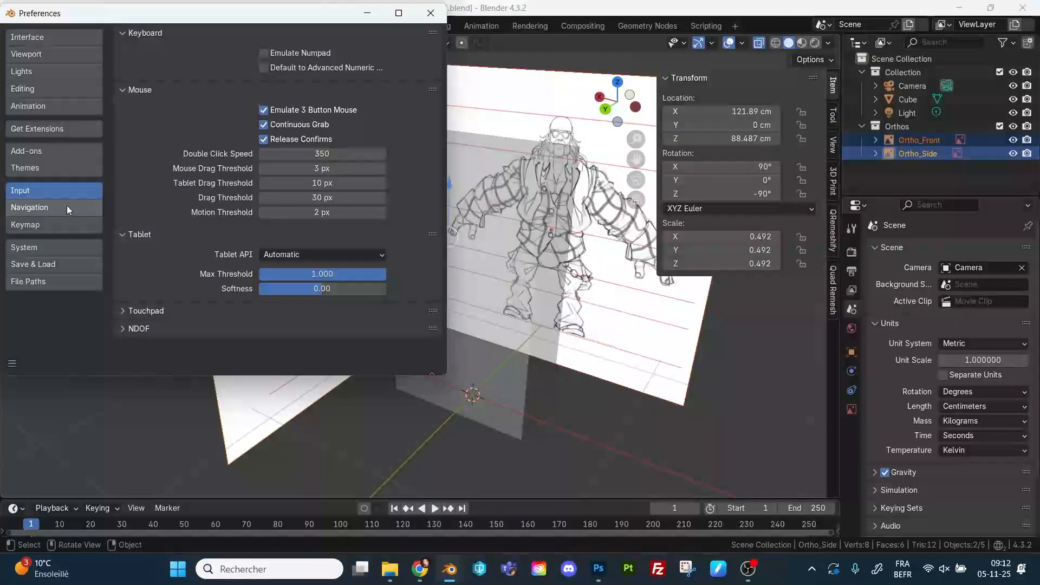
pyautogui.click(67, 207)
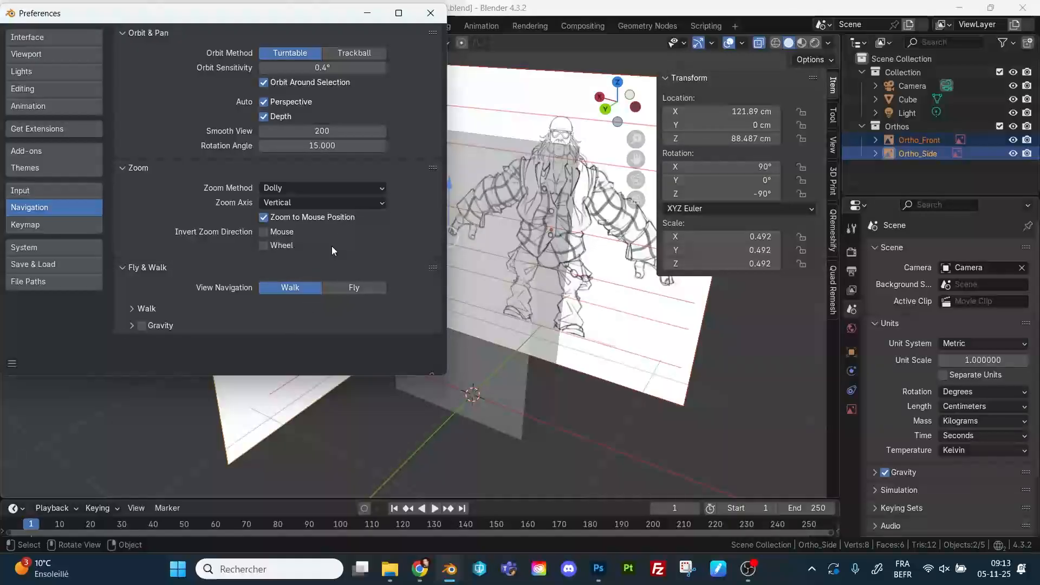
pyautogui.click(59, 229)
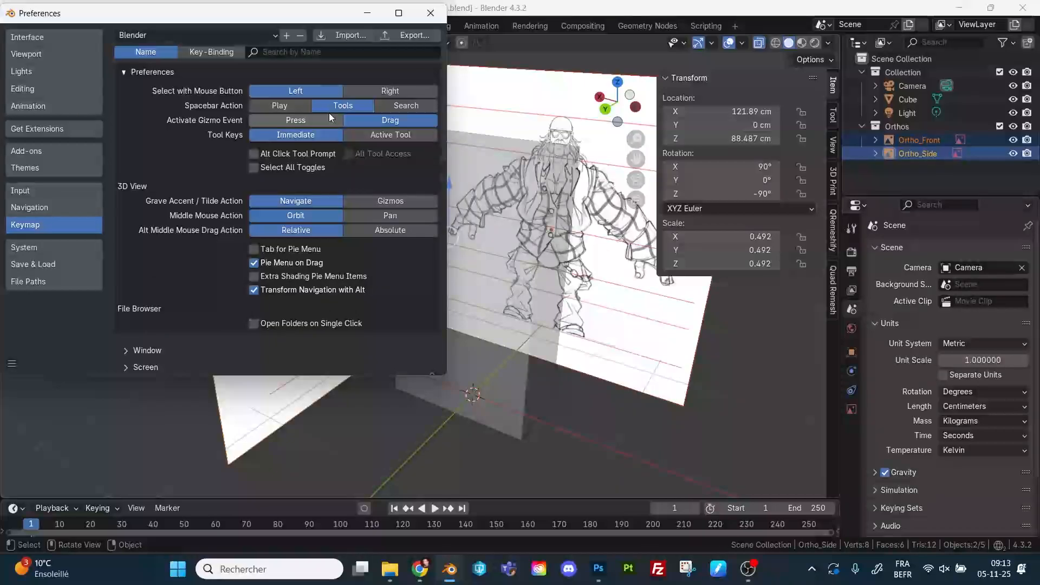
pyautogui.click(367, 16)
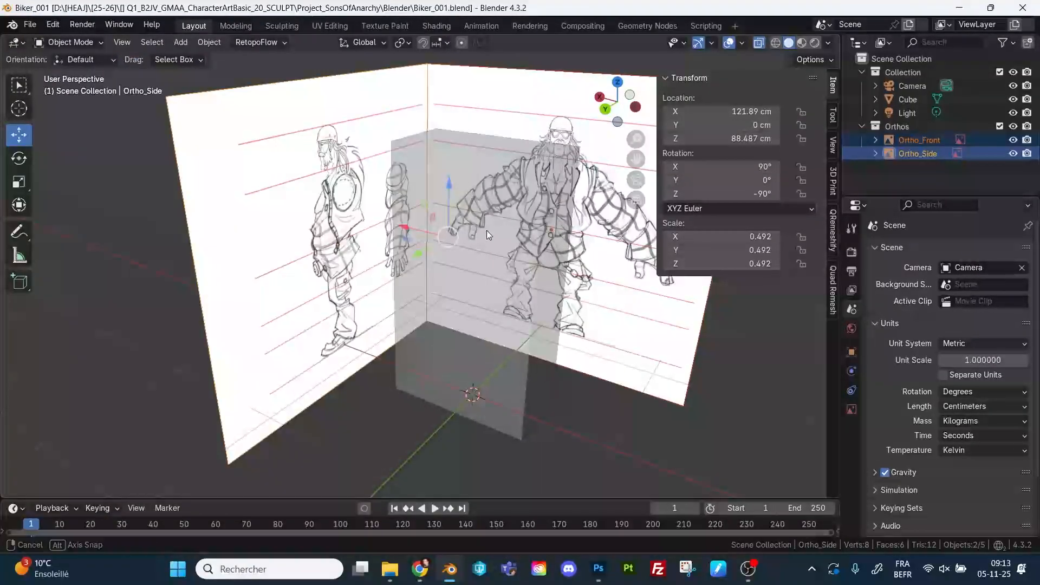
# Select the reference cube and toggle it between Edit Mode and Object Mode.
pyautogui.moveTo(487, 230)
pyautogui.mouseDown(button='middle')
pyautogui.moveTo(486, 214)
pyautogui.moveTo(505, 311)
pyautogui.mouseUp(button='middle')
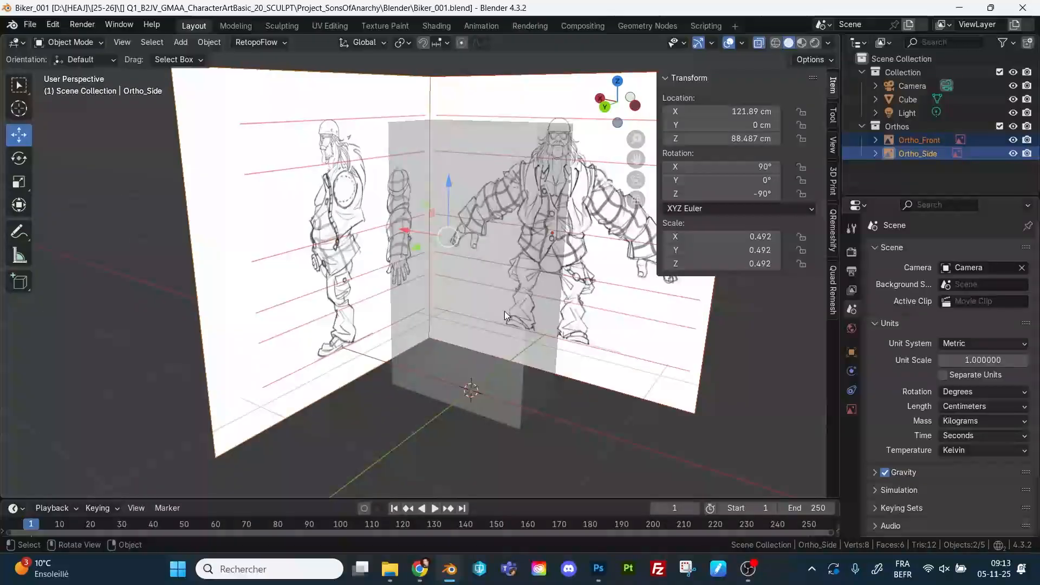
pyautogui.click(523, 347)
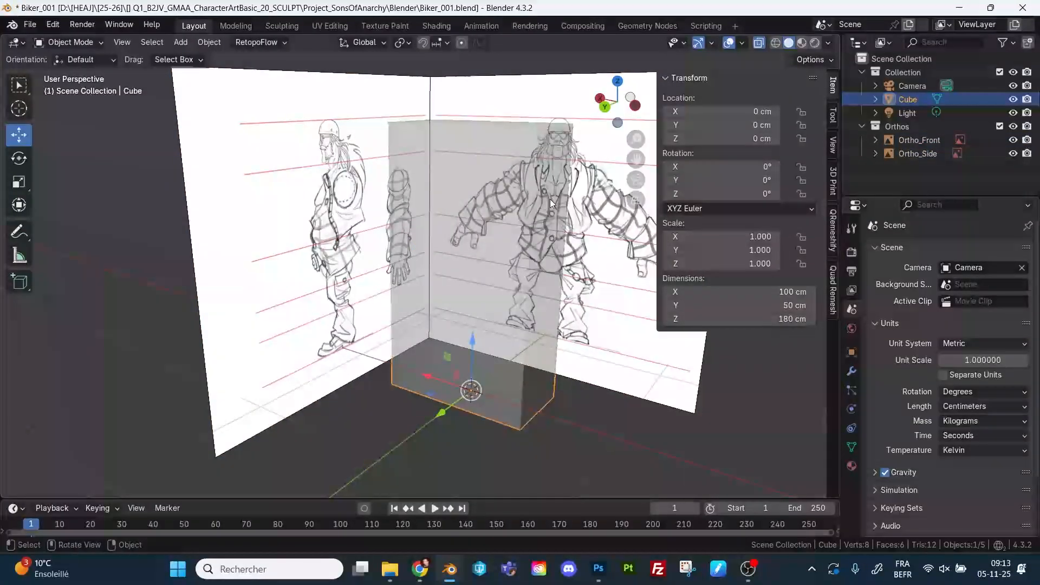
pyautogui.press('Tab')
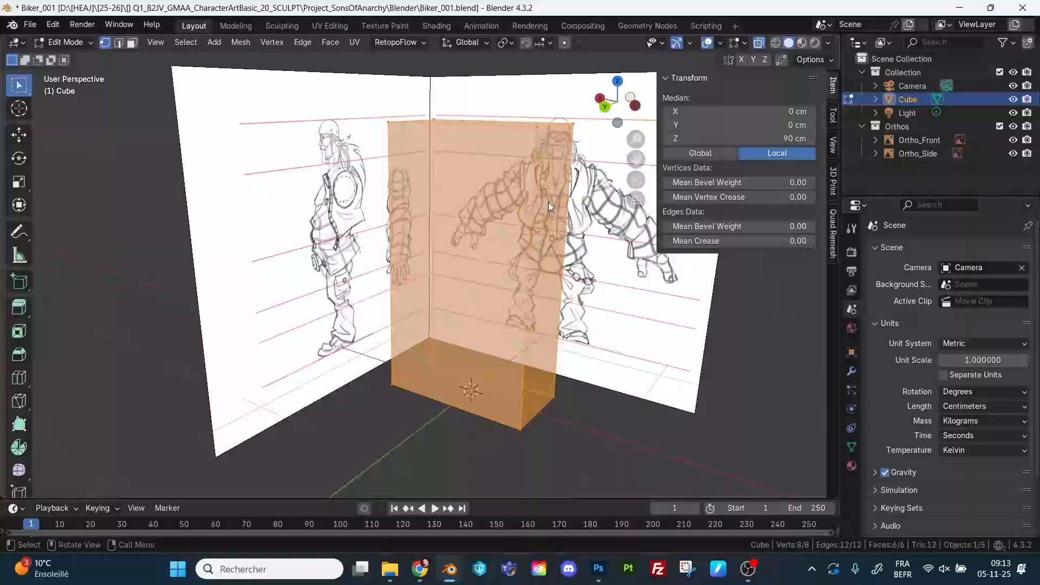
pyautogui.press('Tab')
pyautogui.press('Tab')
pyautogui.press('Tab')
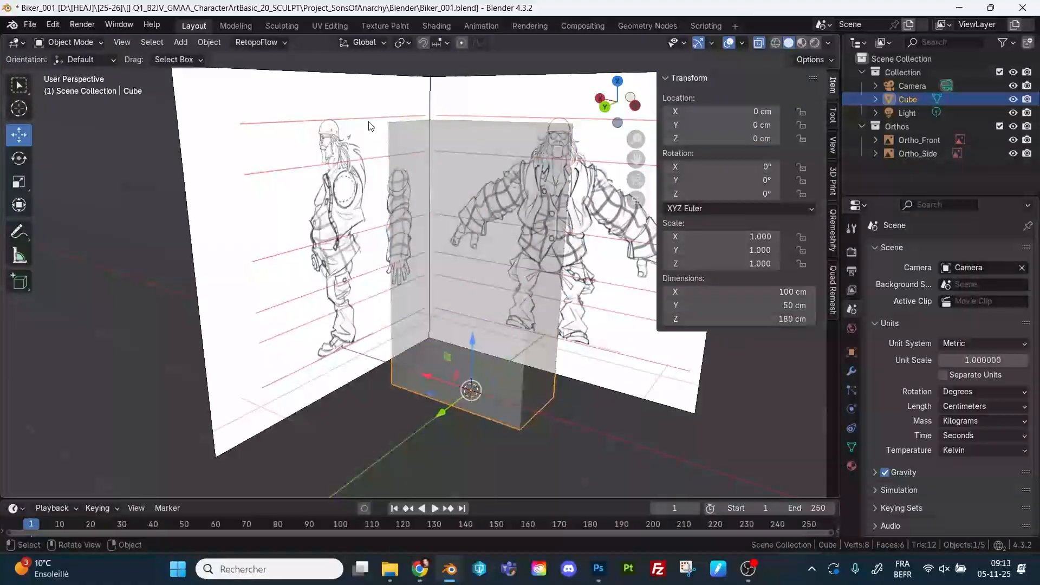
pyautogui.click(81, 43)
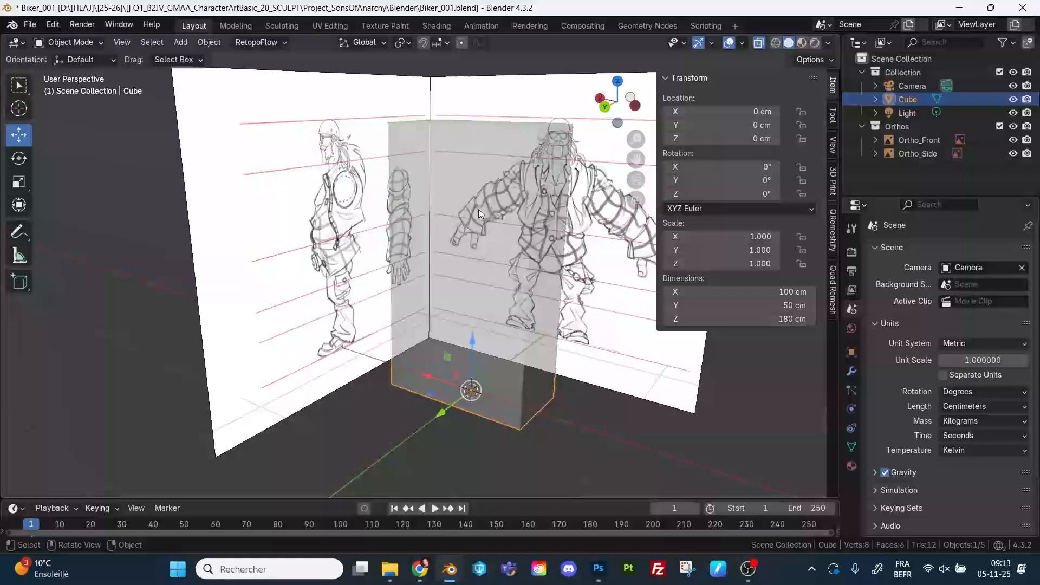
# Cycle the cube through Sculpt Mode and Edit Mode and return it to Object Mode.
pyautogui.hotkey('ctrl', 'Tab')
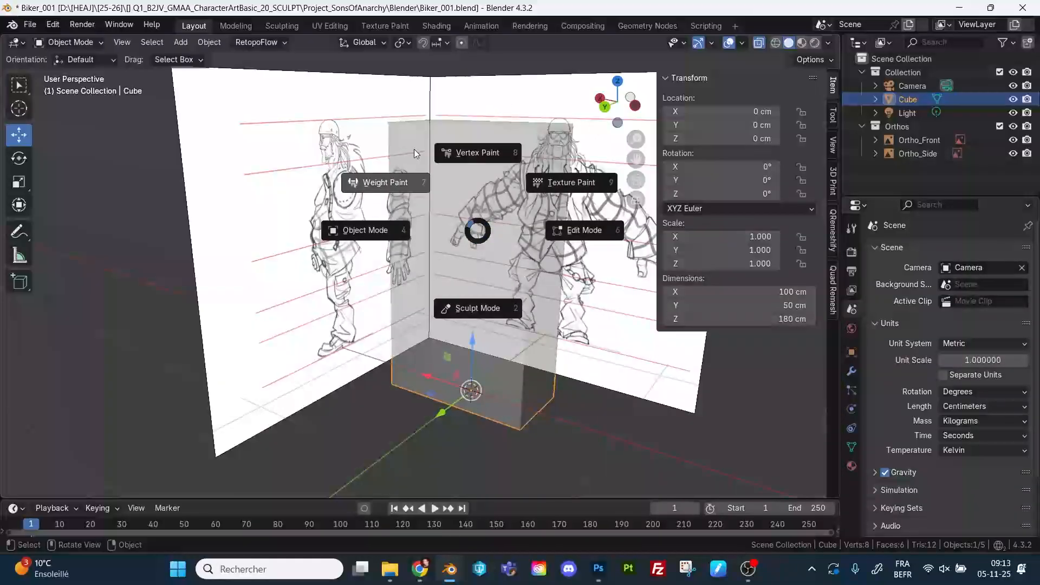
pyautogui.click(478, 308)
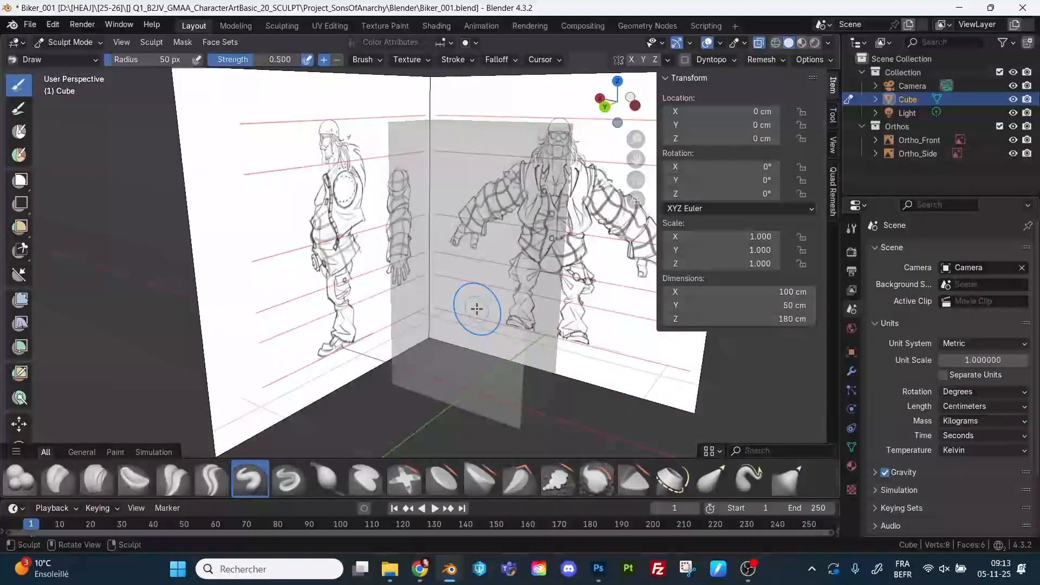
pyautogui.hotkey('ctrl', 'Tab')
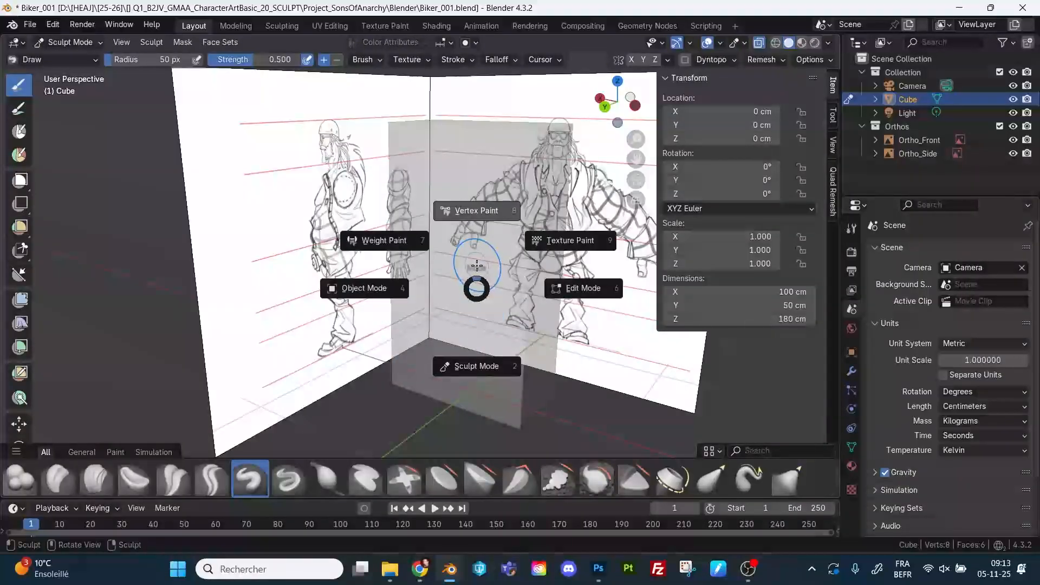
pyautogui.click(595, 287)
pyautogui.hotkey('ctrl', 'Tab')
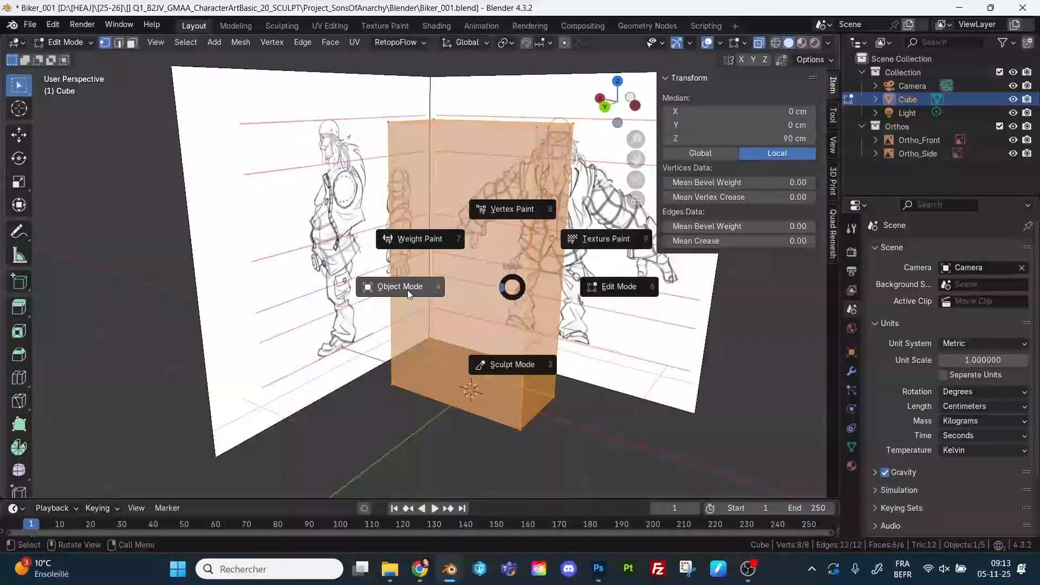
pyautogui.click(407, 291)
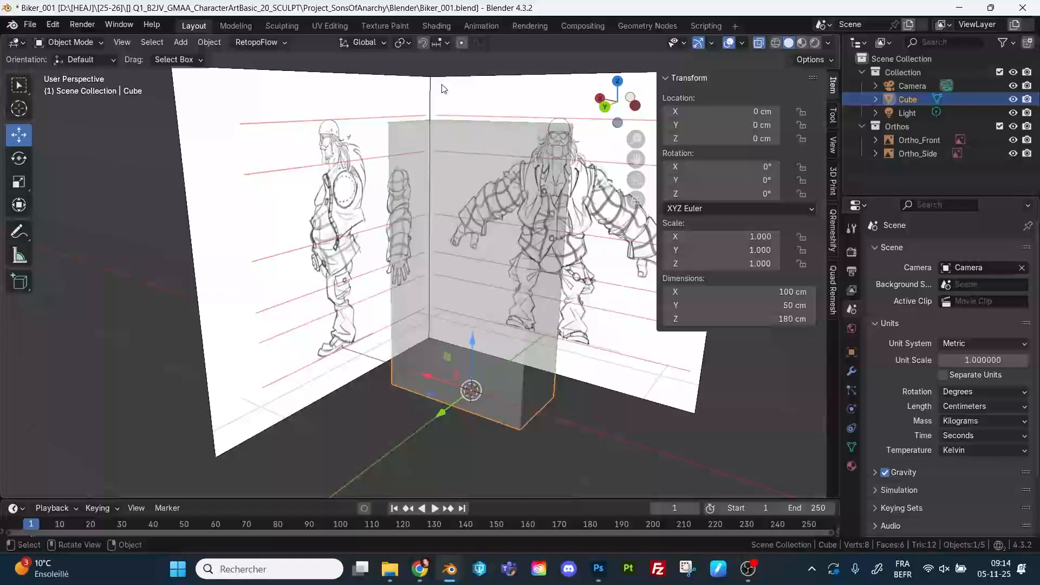
# Add a UV sphere at the world origin.
pyautogui.moveTo(450, 260); pyautogui.dragTo(472, 264, button='middle')
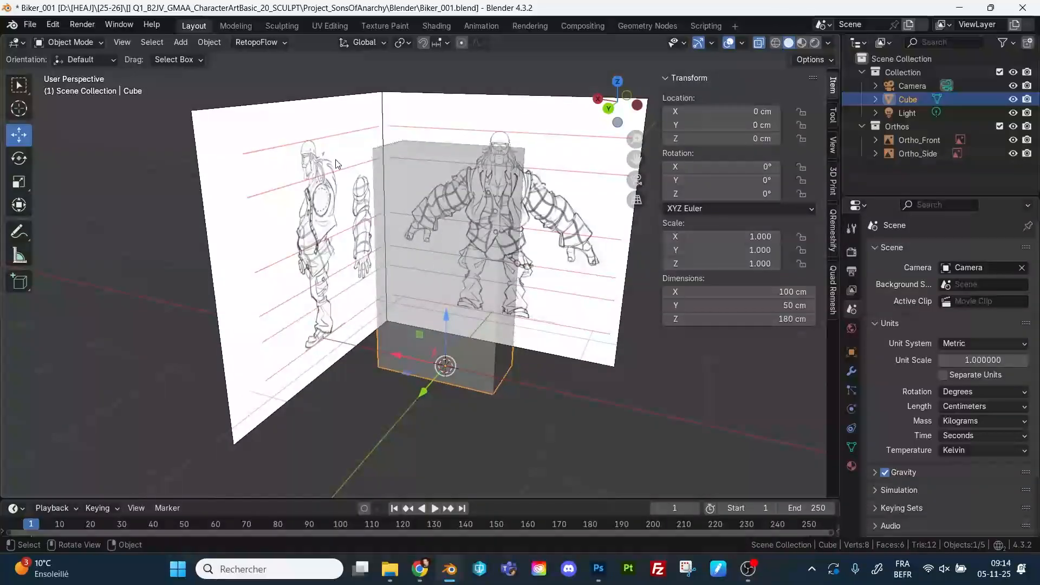
pyautogui.click(180, 41)
pyautogui.moveTo(216, 58)
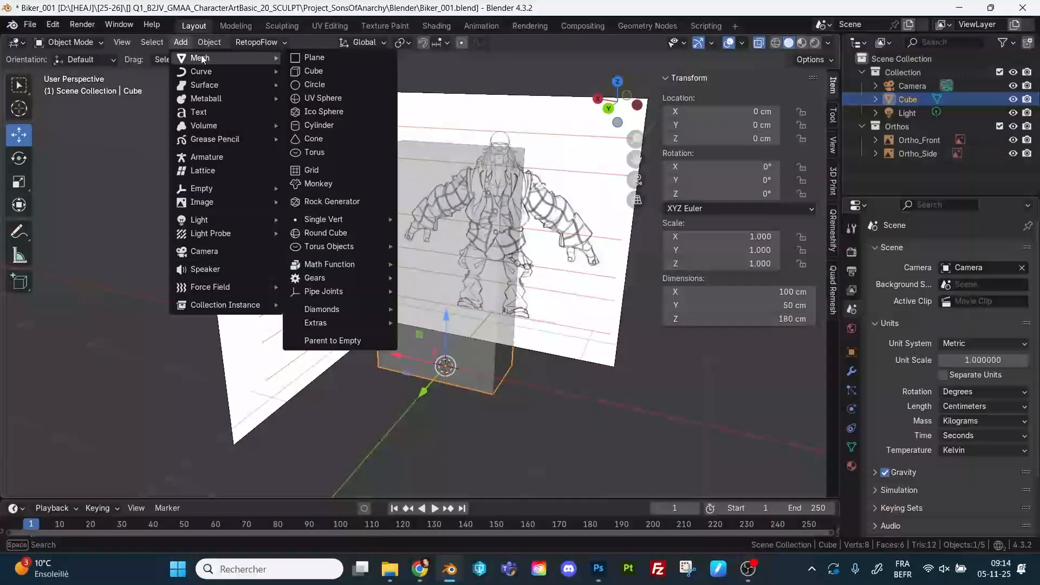
pyautogui.click(340, 99)
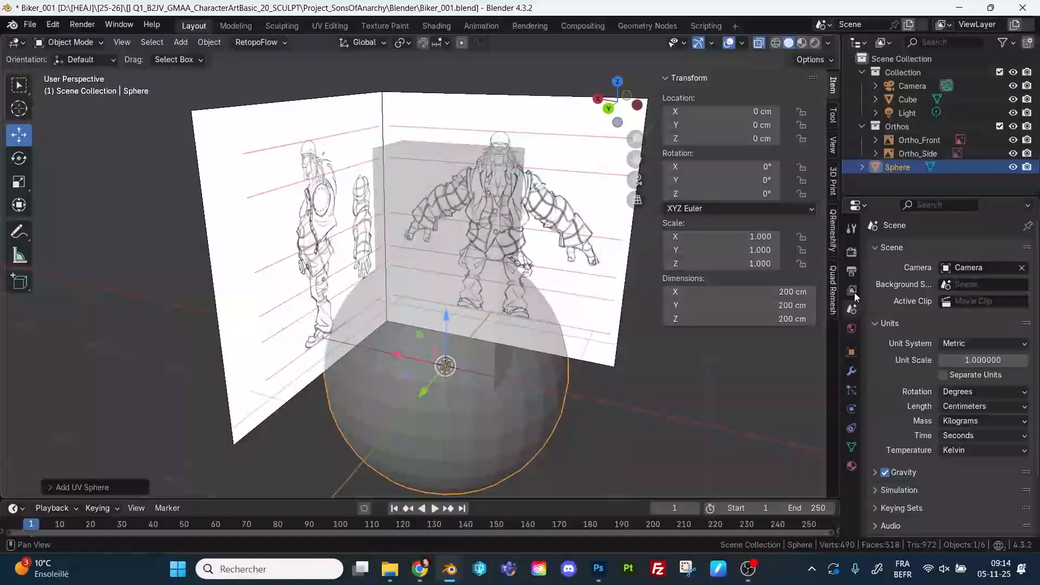
# Delete the camera and the light from the scene.
pyautogui.click(927, 88)
pyautogui.keyDown('ctrl'); pyautogui.click(921, 112); pyautogui.keyUp('ctrl')
pyautogui.press('x')
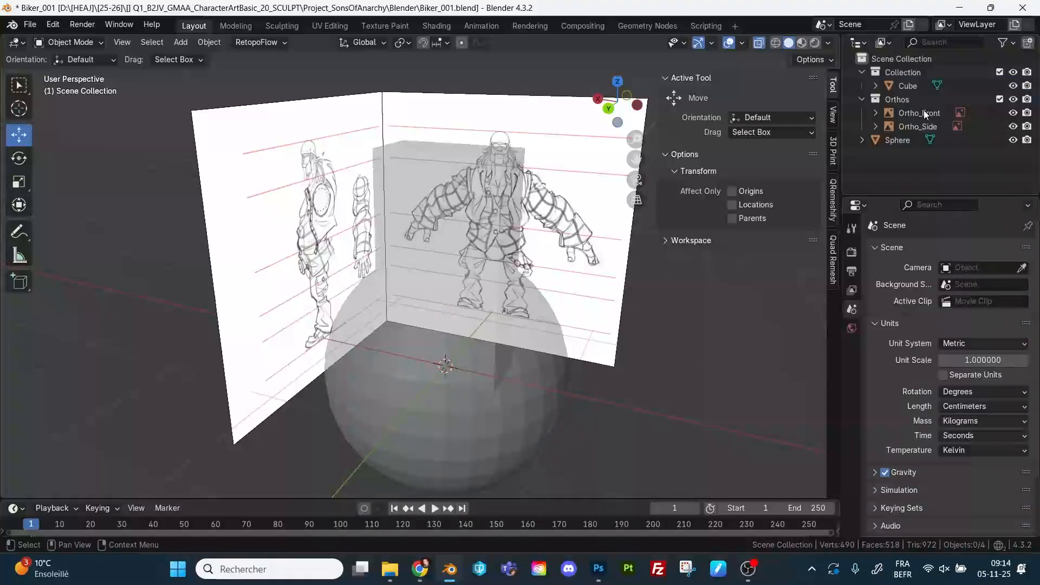
# Rename the cube as RefBox.
pyautogui.doubleClick(909, 83)
pyautogui.write('Ref')
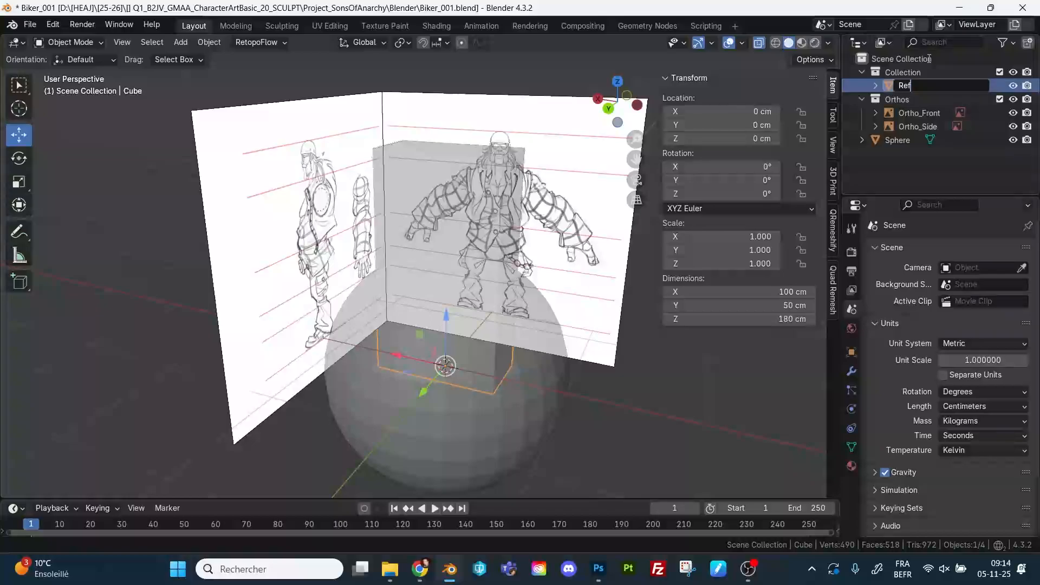
pyautogui.write('Box')
pyautogui.press('Return')
# Rename the collection containing RefBox as REF and hide it in the viewport.
pyautogui.doubleClick(901, 72)
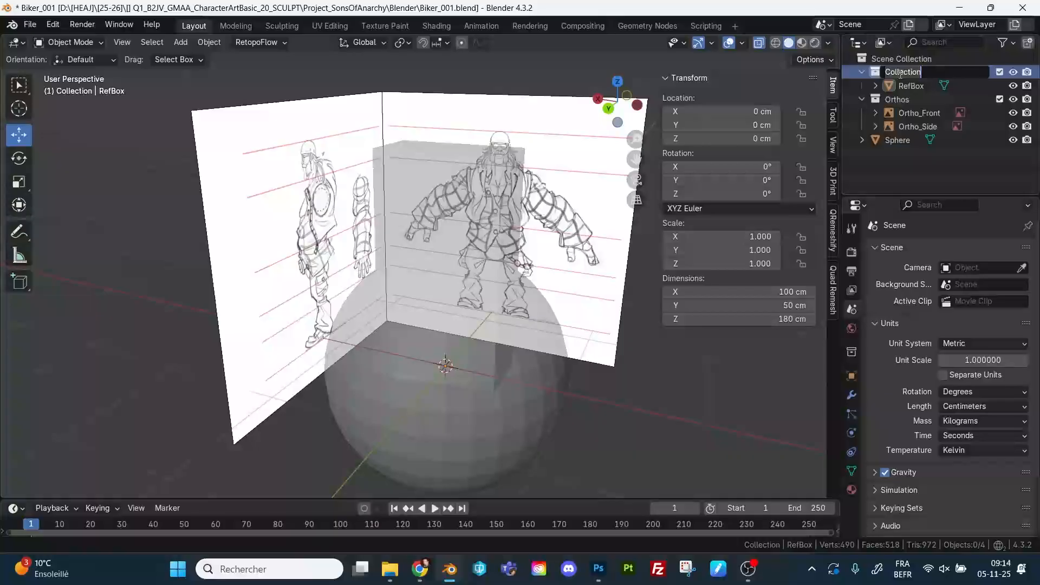
pyautogui.write('REF')
pyautogui.press('Return')
pyautogui.click(1013, 72)
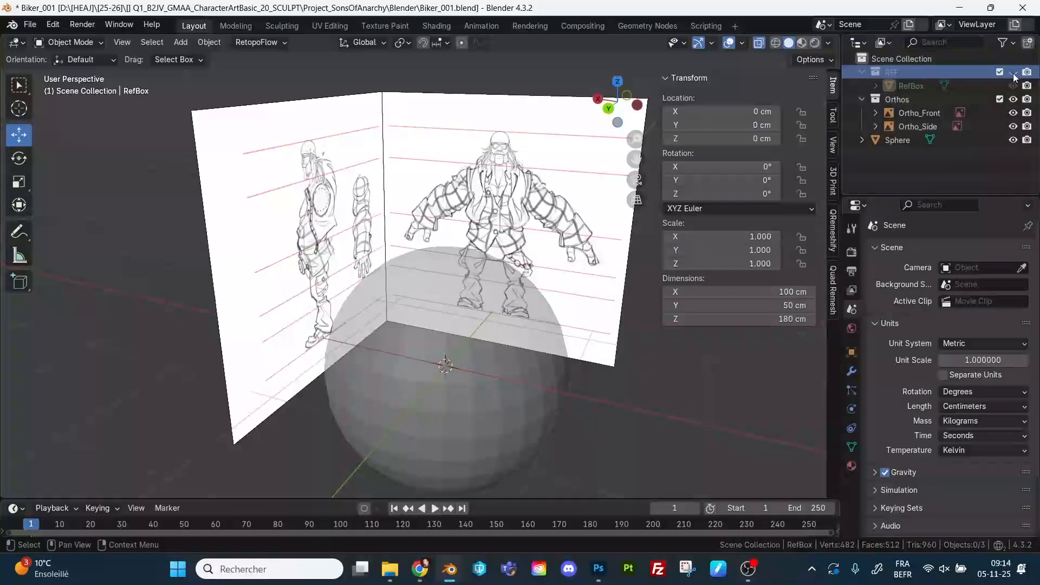
# Raise the sphere along Z to about 151 cm, at the biker's head in the back orthographic view.
pyautogui.click(896, 139)
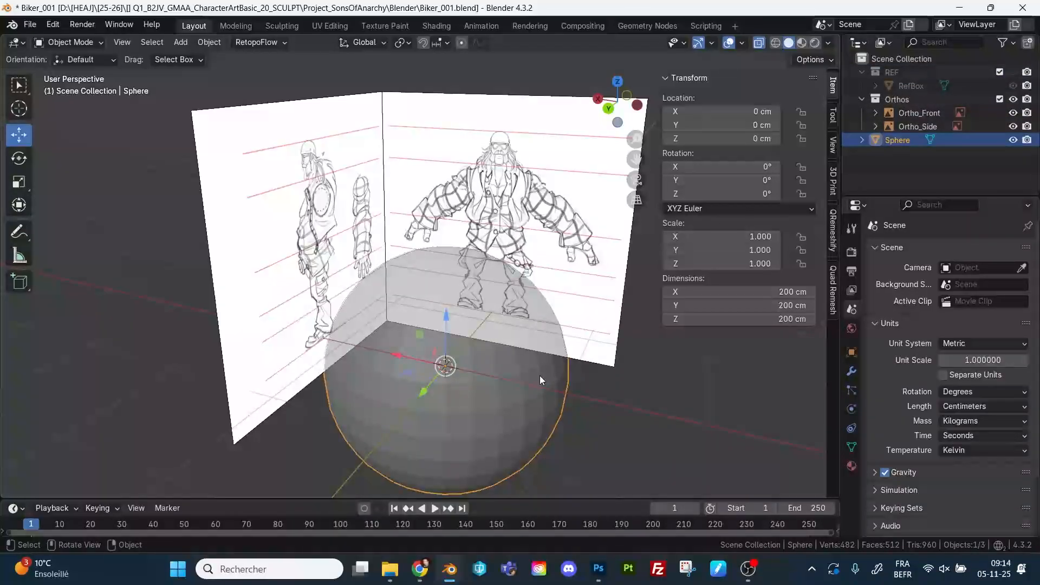
pyautogui.click(607, 109)
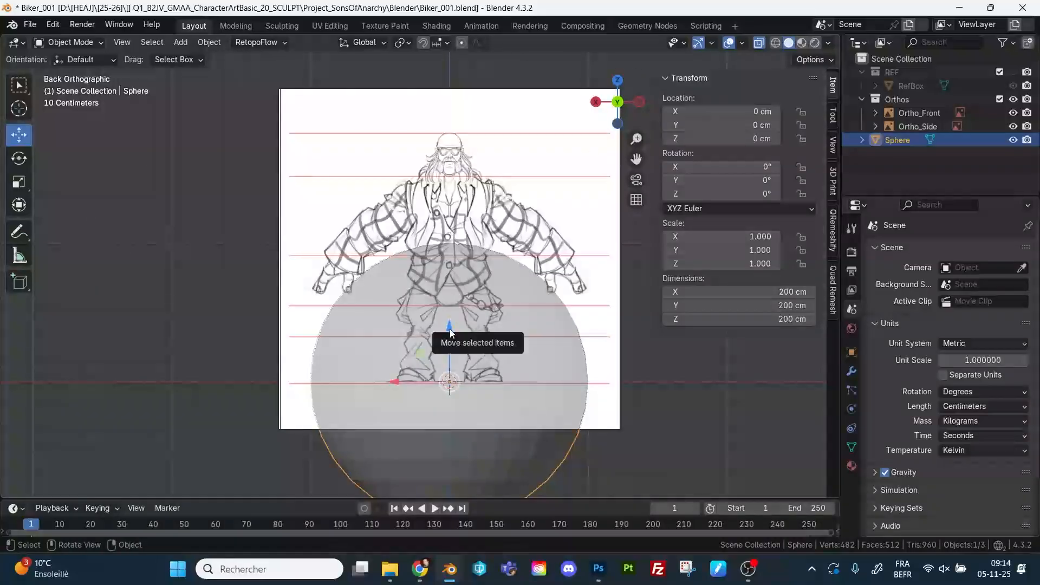
pyautogui.moveTo(449, 328); pyautogui.dragTo(463, 114)
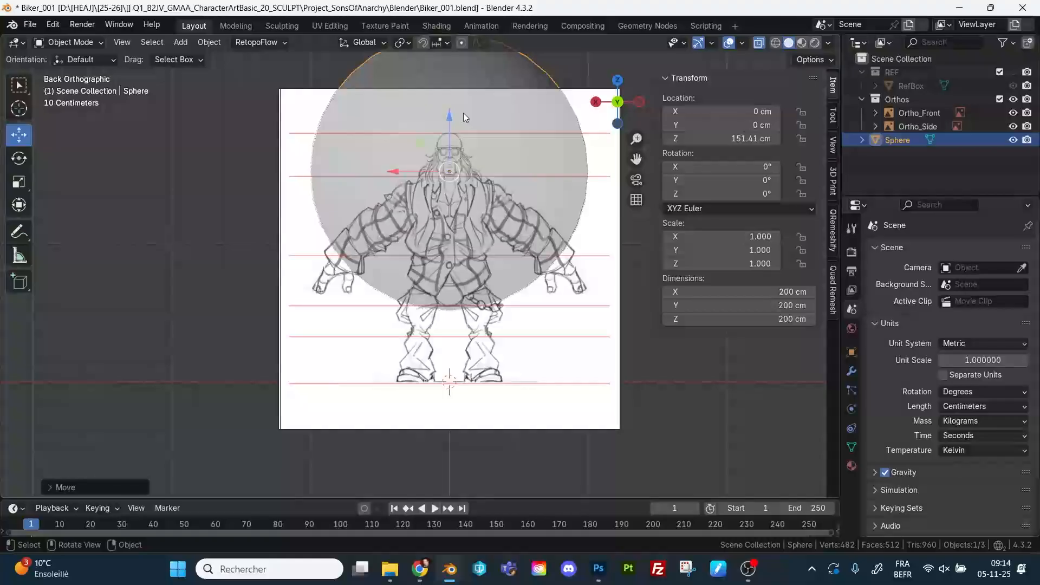
# Scale the sphere down to about 21 cm across and raise it to about 166 cm in Z to match the biker's head.
pyautogui.press('s')
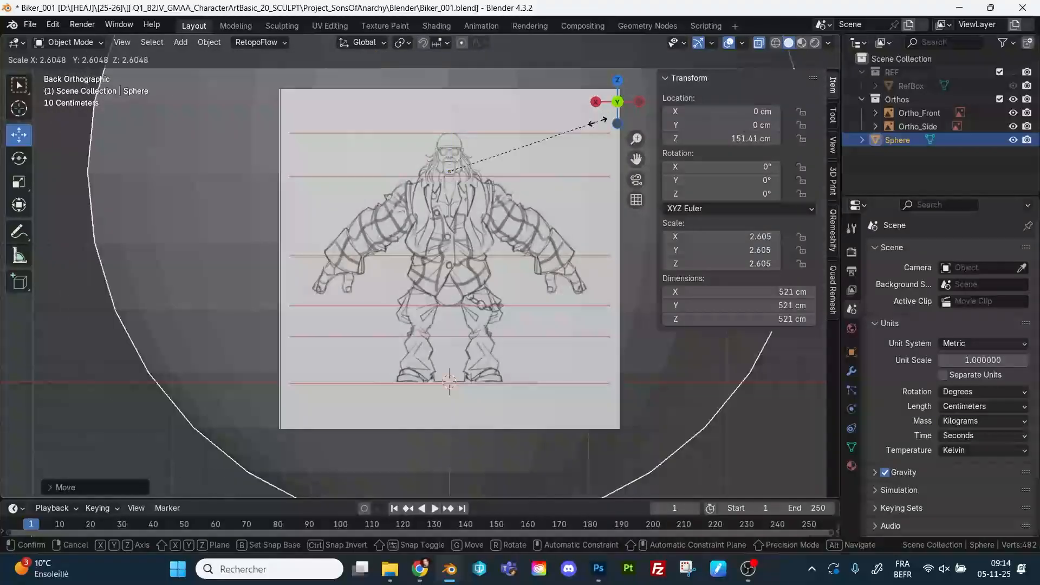
pyautogui.click(467, 170)
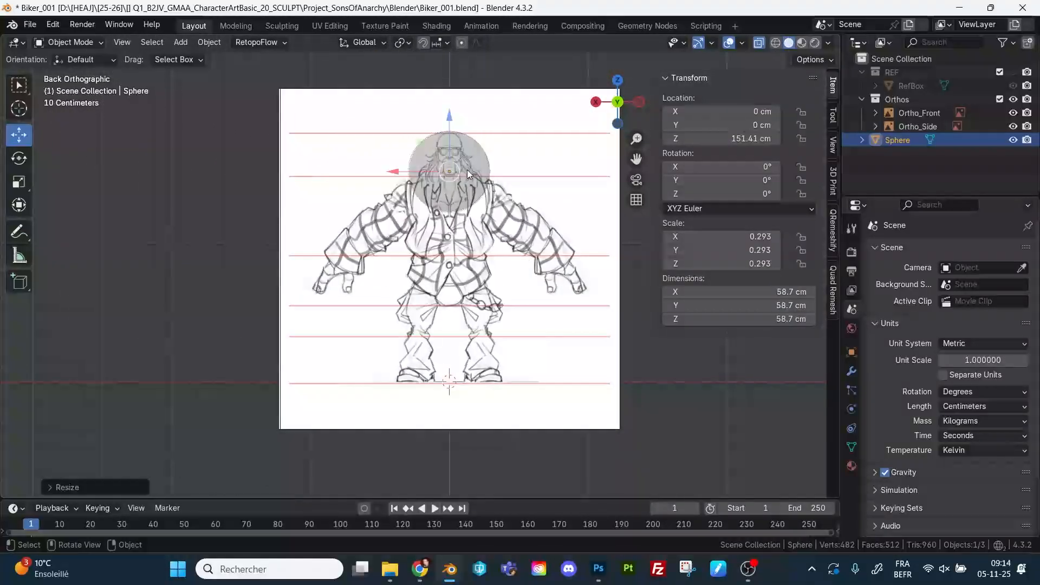
pyautogui.press('s')
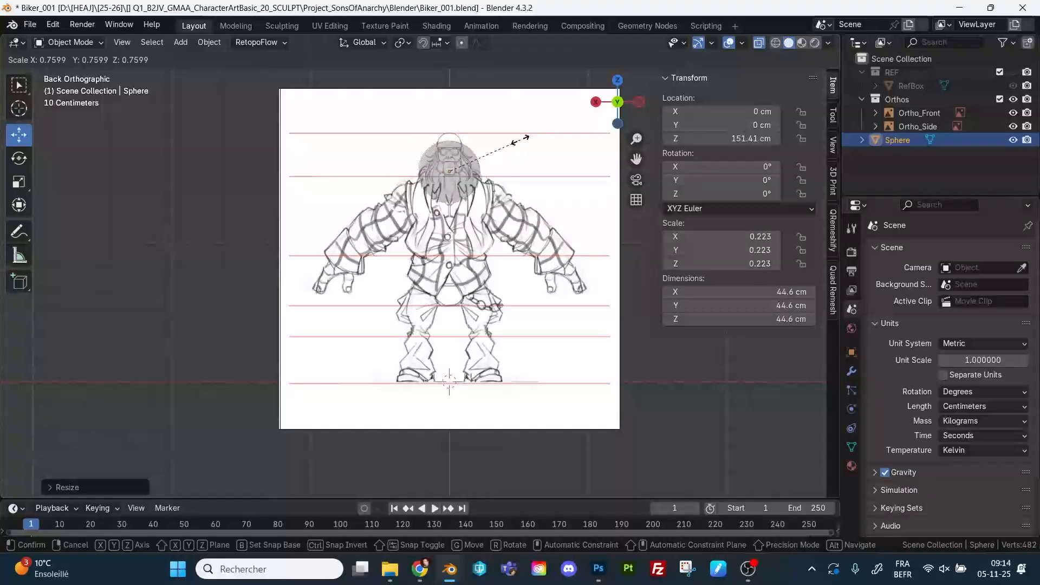
pyautogui.click(482, 156)
pyautogui.moveTo(447, 115); pyautogui.dragTo(444, 95)
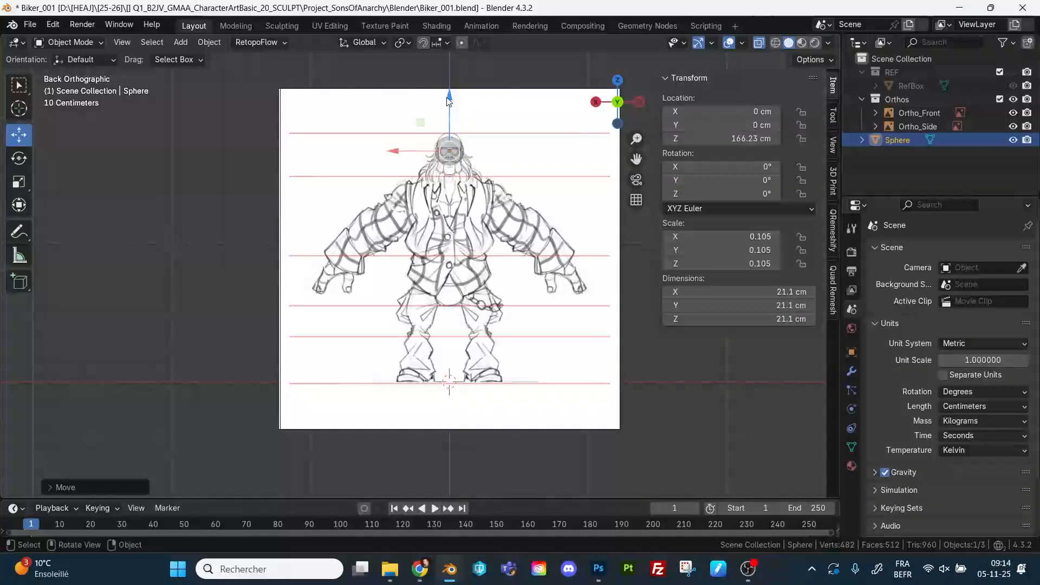
# Scale the sphere down to about 18.2 cm across and raise it to about 167.4 cm in Z.
pyautogui.press('s')
pyautogui.click(474, 131)
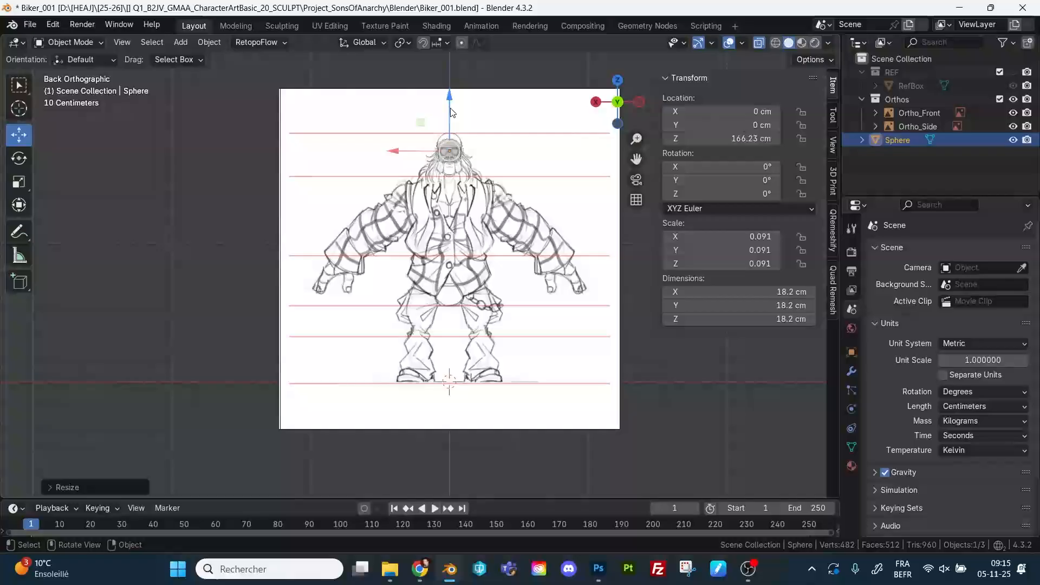
pyautogui.moveTo(450, 108); pyautogui.dragTo(450, 107)
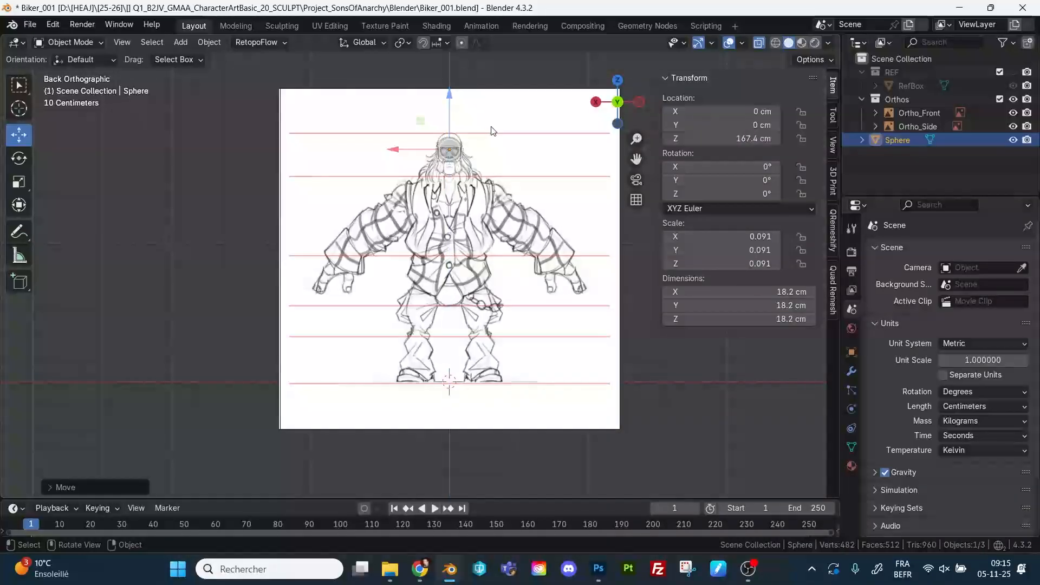
pyautogui.rightClick(488, 142)
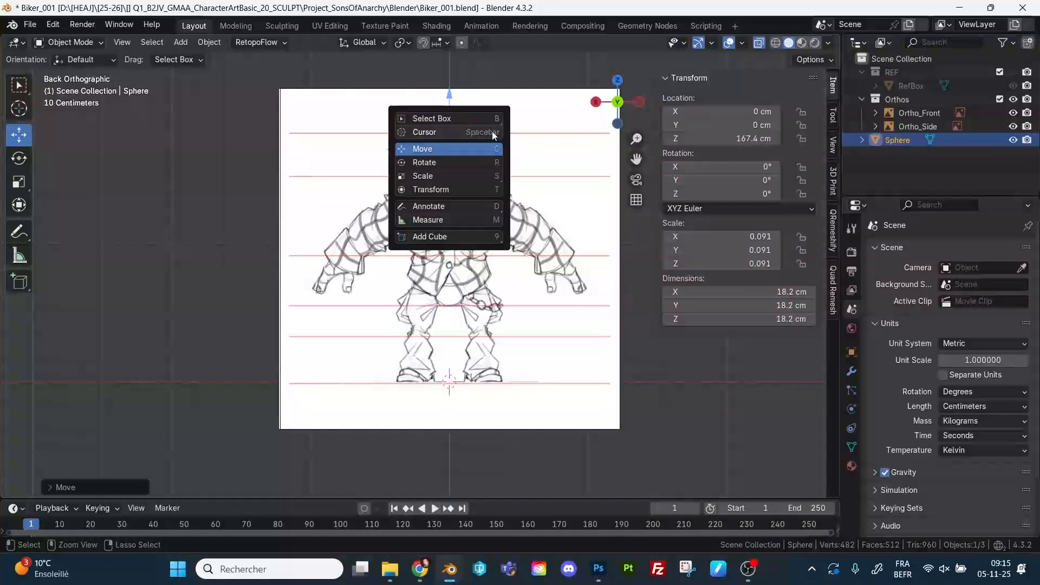
# Raise the sphere to about 168.2 cm in Z and move it along Y to about 3.9 cm to match the side-view head.
pyautogui.keyDown('ctrl'); pyautogui.moveTo(503, 158); pyautogui.dragTo(519, 113, button='middle'); pyautogui.keyUp('ctrl')
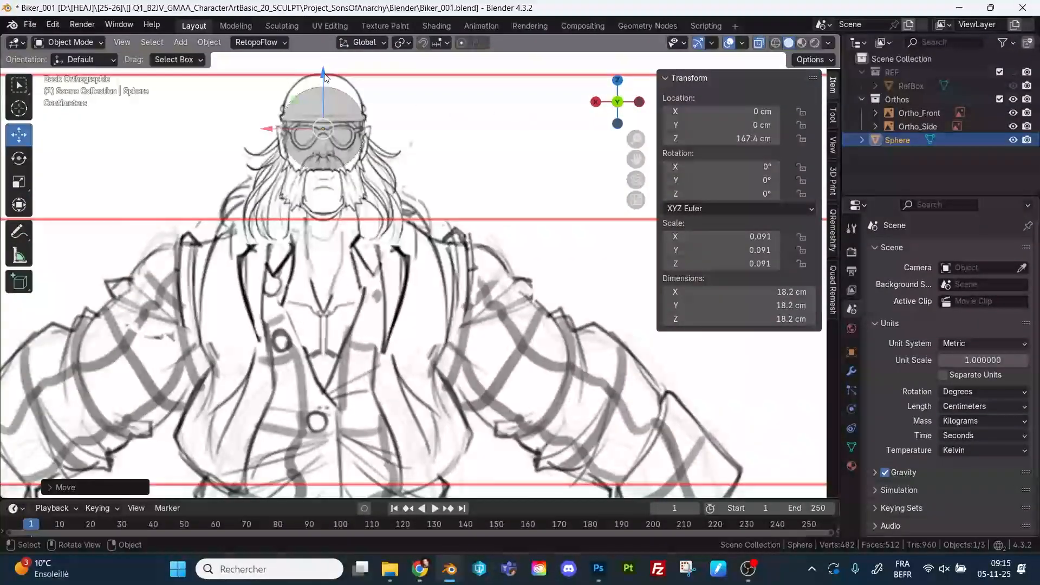
pyautogui.moveTo(324, 76); pyautogui.dragTo(323, 71)
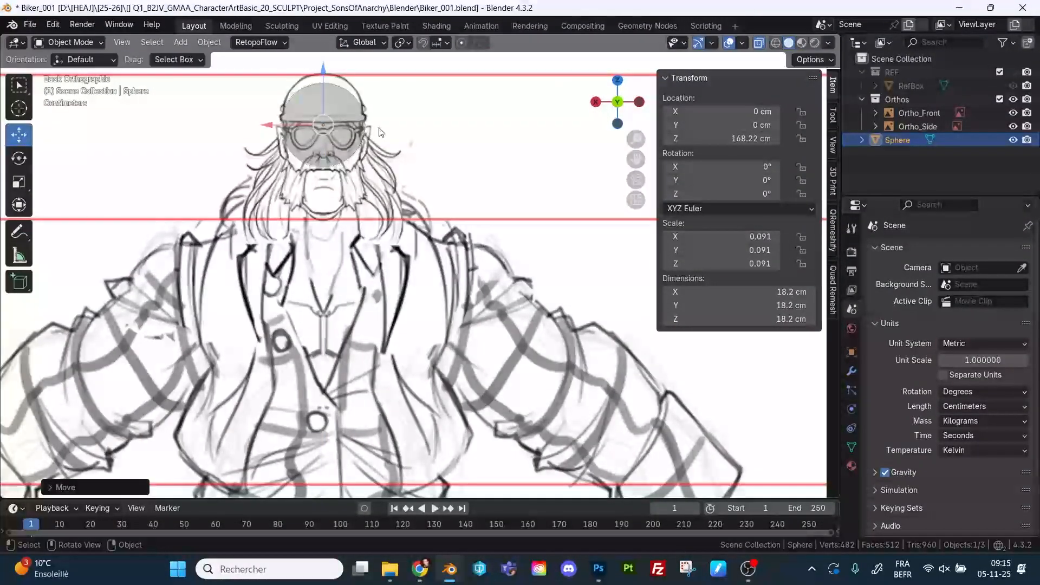
pyautogui.click(639, 101)
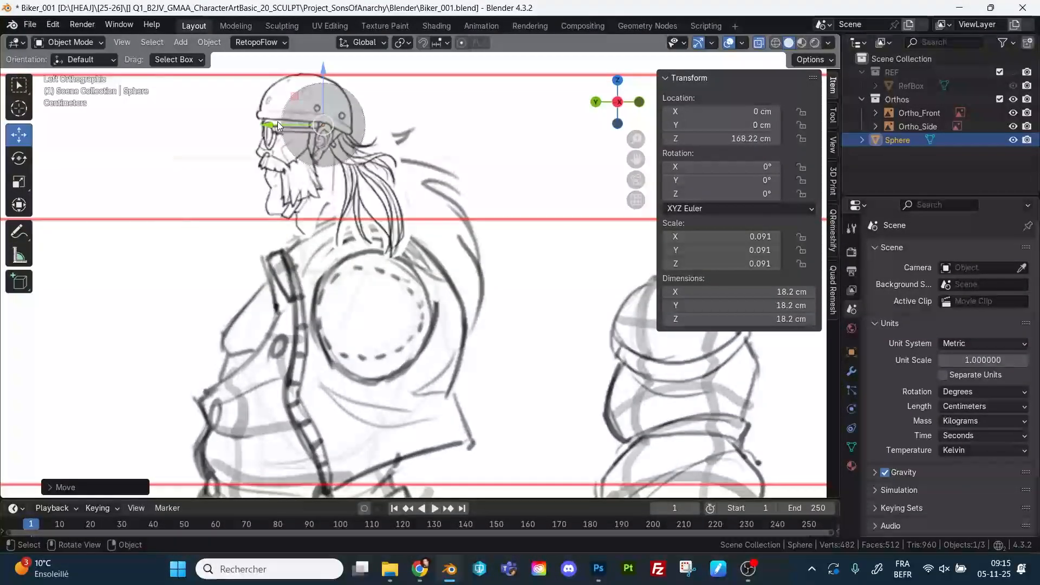
pyautogui.moveTo(274, 130); pyautogui.dragTo(254, 128)
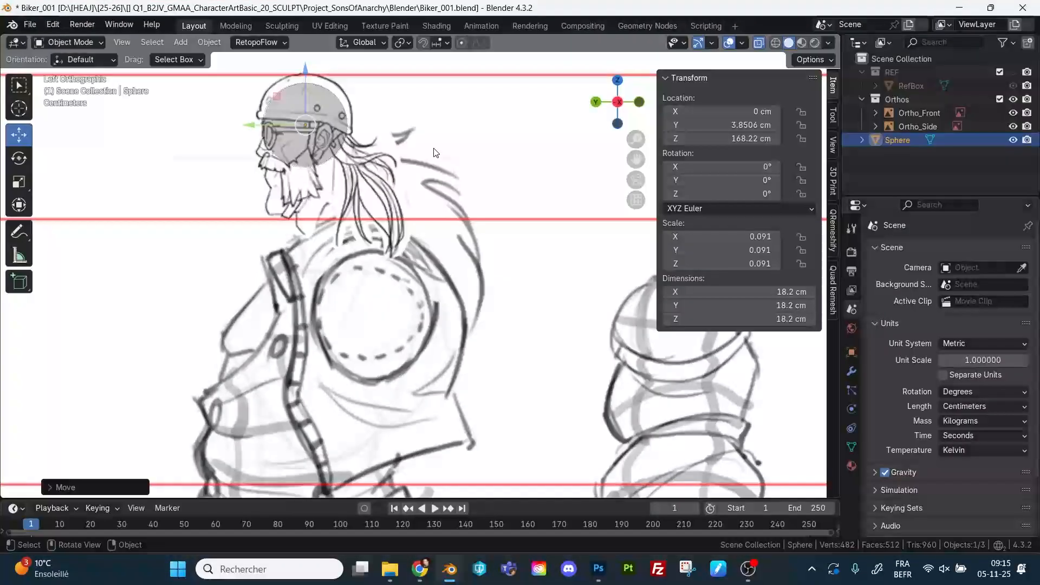
# Hide the Orthos collection with the reference drawings in the viewport.
pyautogui.moveTo(436, 153)
pyautogui.mouseDown(button='middle')
pyautogui.moveTo(428, 140)
pyautogui.moveTo(466, 165)
pyautogui.moveTo(476, 157)
pyautogui.moveTo(317, 171)
pyautogui.moveTo(352, 179)
pyautogui.moveTo(406, 228)
pyautogui.moveTo(475, 238)
pyautogui.moveTo(444, 225)
pyautogui.mouseUp(button='middle')
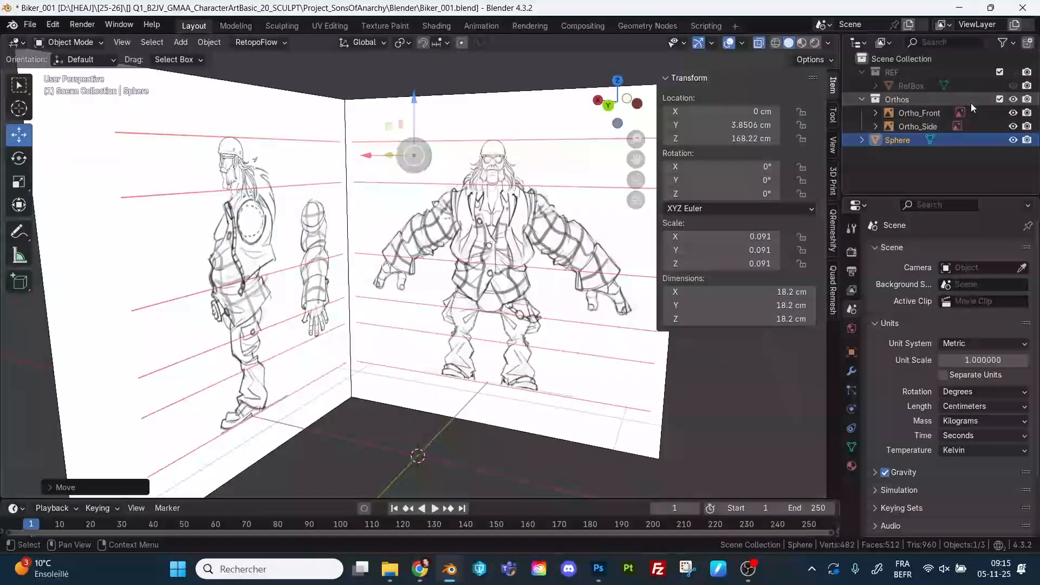
pyautogui.click(1013, 99)
pyautogui.moveTo(522, 163); pyautogui.dragTo(492, 142, button='middle')
pyautogui.scroll(2, 502, 142)
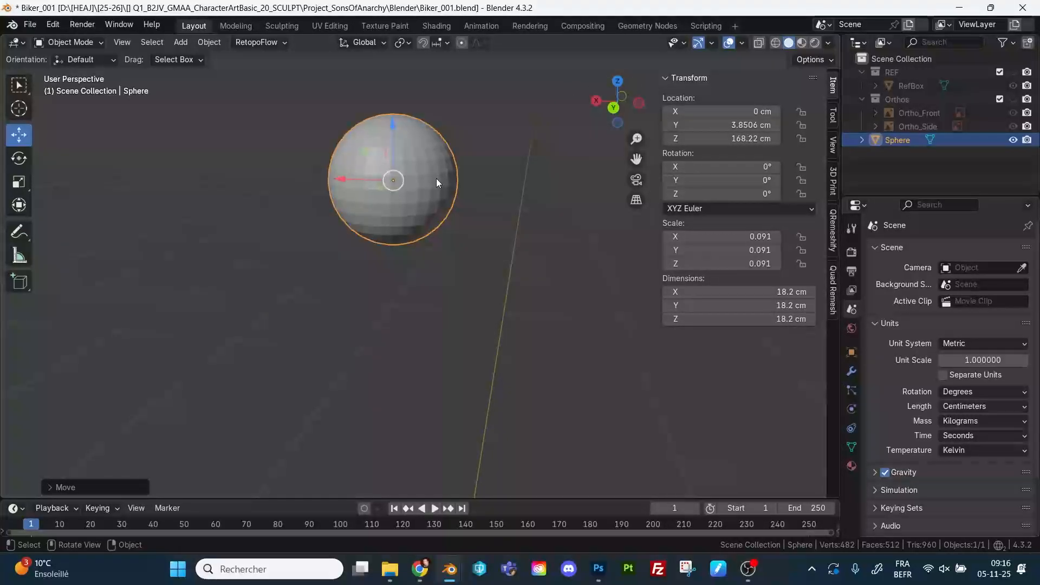
# Apply the sphere's rotation and scale.
pyautogui.hotkey('ctrl', 'a')
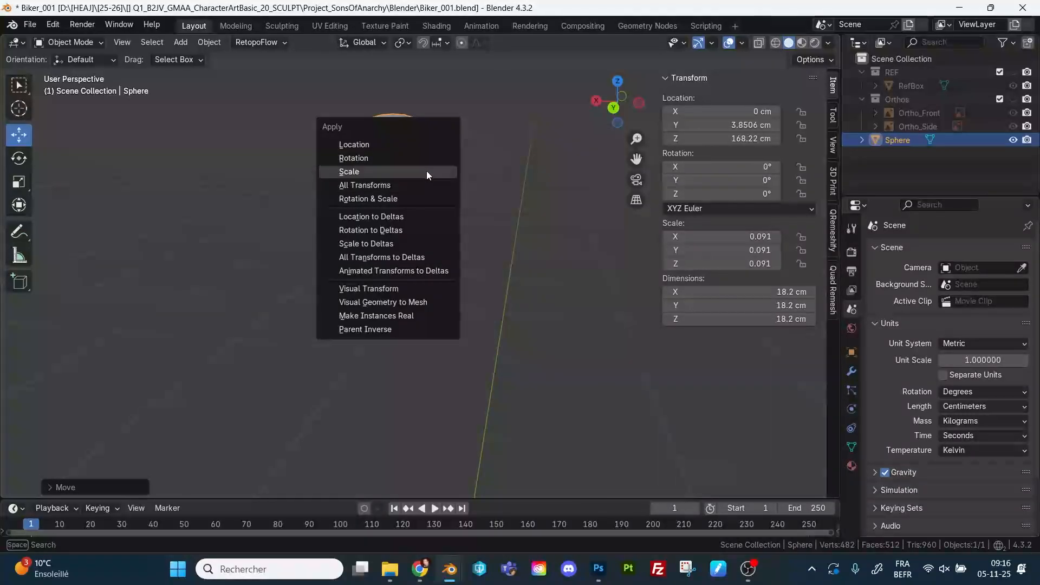
pyautogui.click(386, 158)
pyautogui.hotkey('ctrl', 'a')
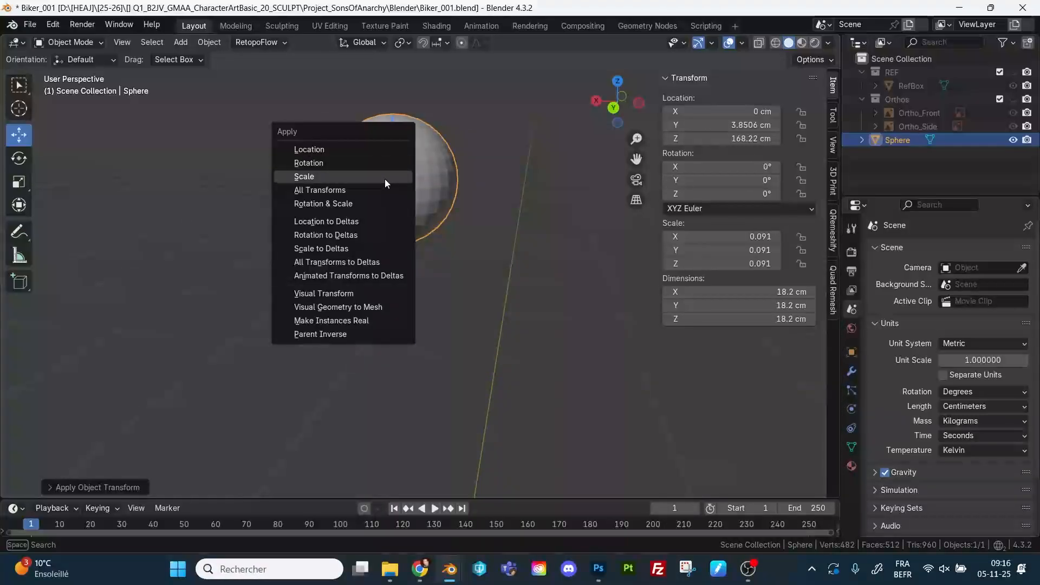
pyautogui.click(384, 178)
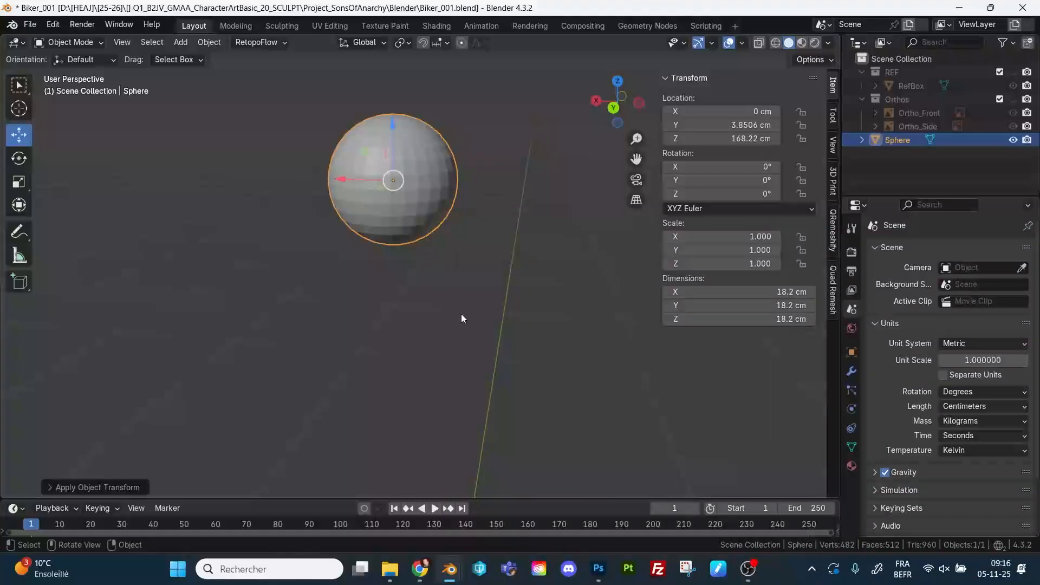
# Apply the sphere's location so that its origin sits at the world origin.
pyautogui.moveTo(496, 196)
pyautogui.mouseDown(button='middle')
pyautogui.moveTo(501, 190)
pyautogui.moveTo(498, 210)
pyautogui.mouseUp(button='middle')
pyautogui.scroll(-2, 498, 211)
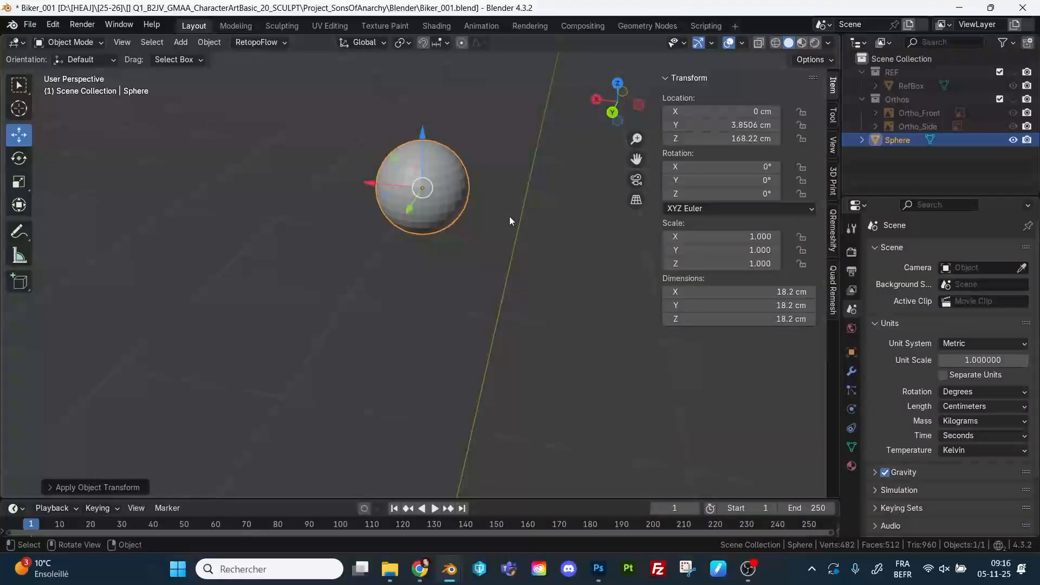
pyautogui.moveTo(509, 222); pyautogui.dragTo(515, 267, button='middle')
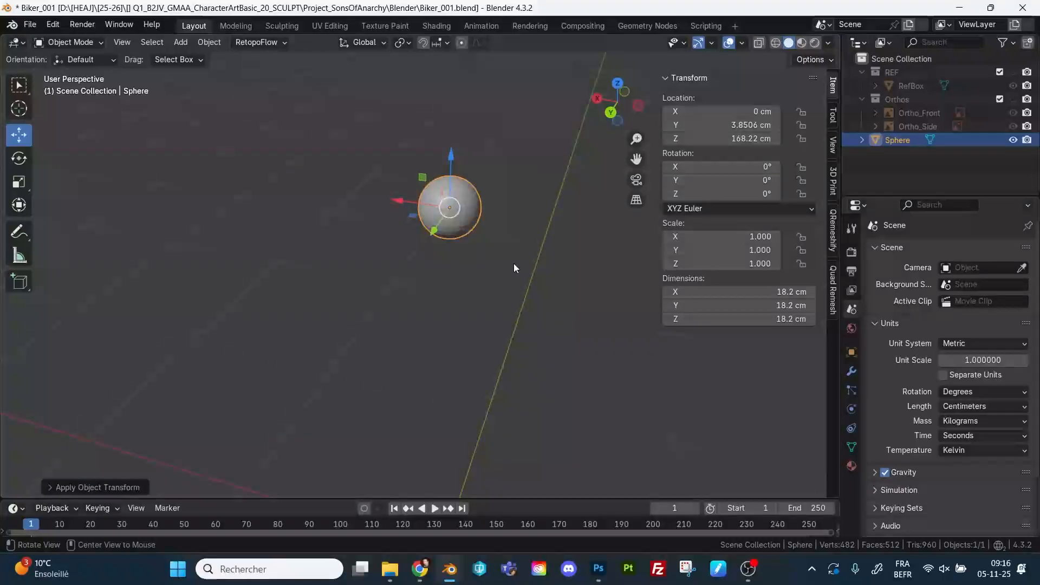
pyautogui.hotkey('ctrl', 'a')
pyautogui.click(480, 269)
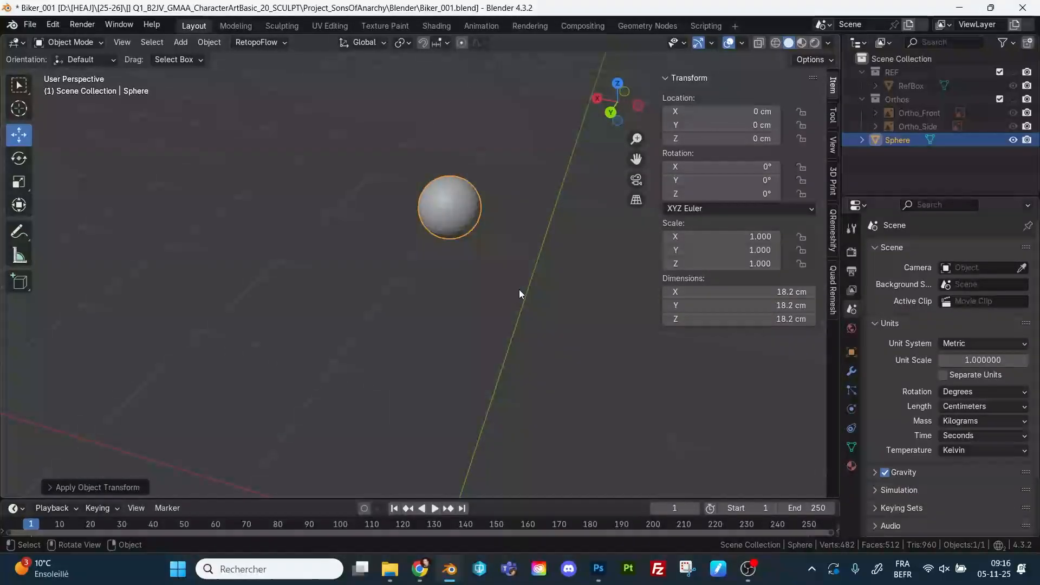
# Switch the sphere from Object Mode to Sculpt Mode.
pyautogui.moveTo(513, 296)
pyautogui.mouseDown(button='middle')
pyautogui.moveTo(511, 308)
pyautogui.moveTo(511, 278)
pyautogui.mouseUp(button='middle')
pyautogui.scroll(-4, 509, 305)
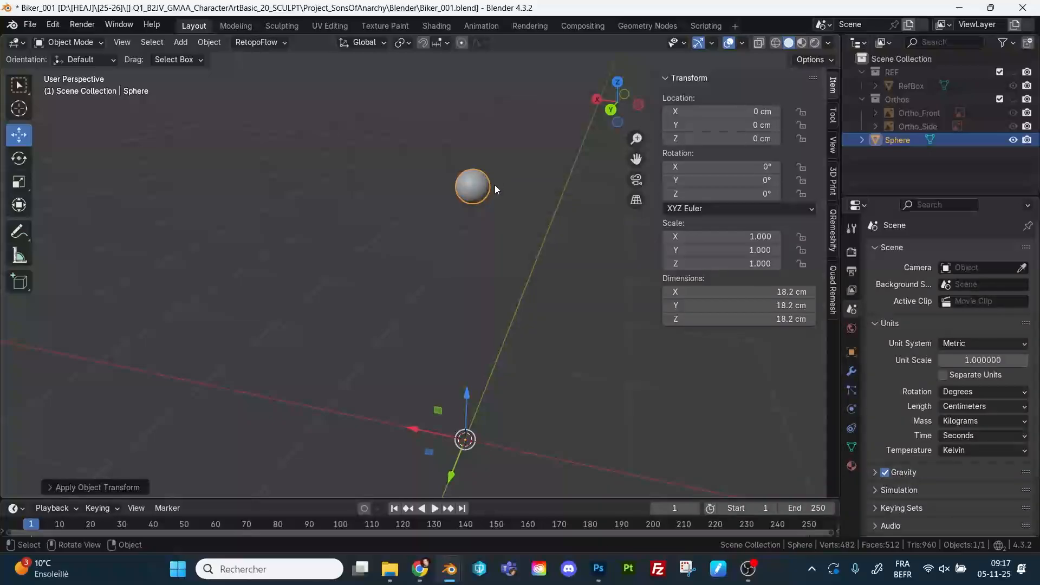
pyautogui.hotkey('ctrl', 'Tab')
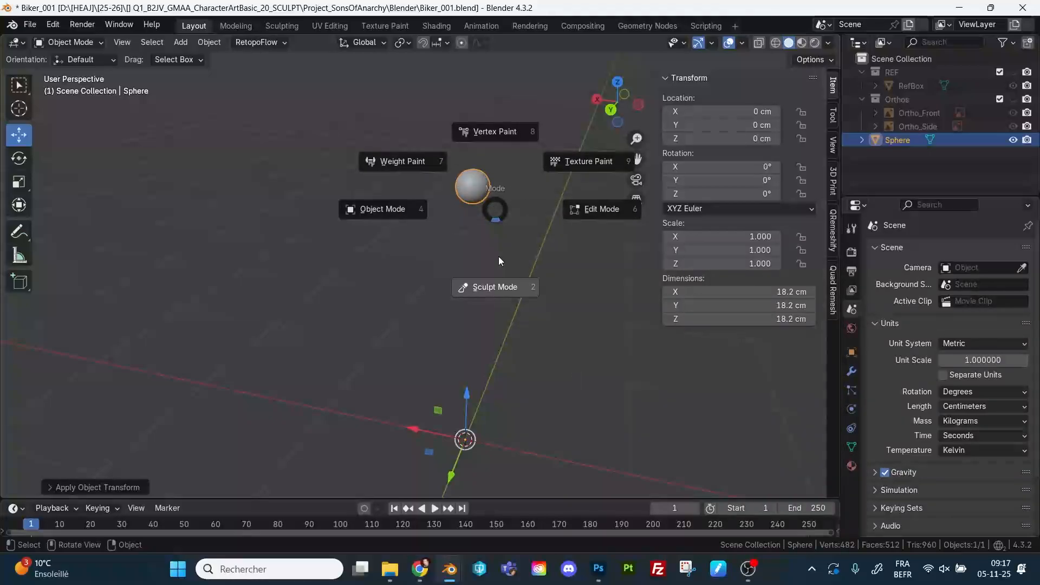
pyautogui.click(499, 287)
pyautogui.moveTo(536, 238)
pyautogui.mouseDown(button='middle')
pyautogui.moveTo(549, 227)
pyautogui.moveTo(516, 213)
pyautogui.moveTo(522, 234)
pyautogui.mouseUp(button='middle')
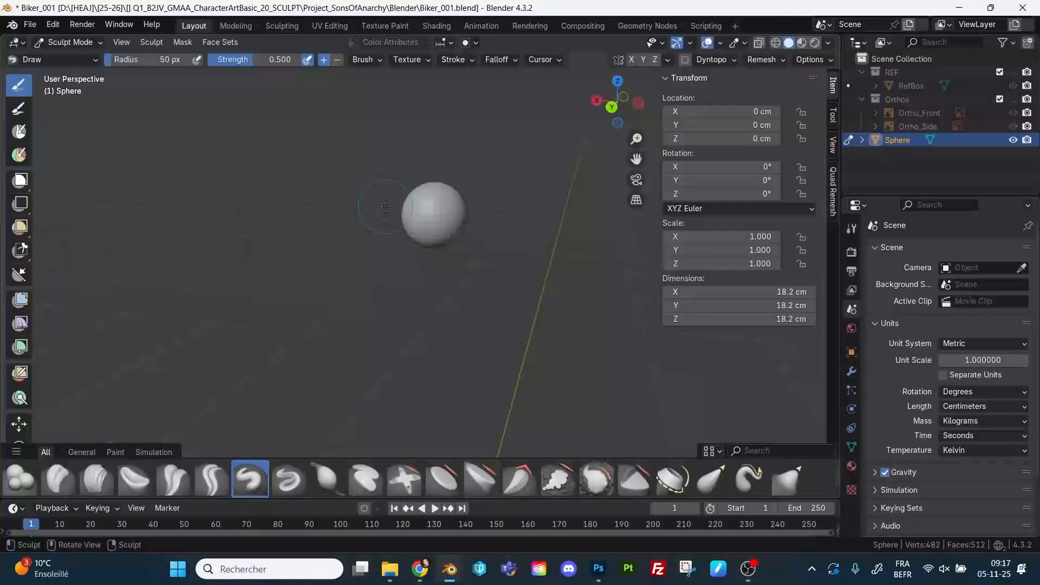
# Hide the transform sidebar and join the 3D viewport down over the timeline area.
pyautogui.press('n')
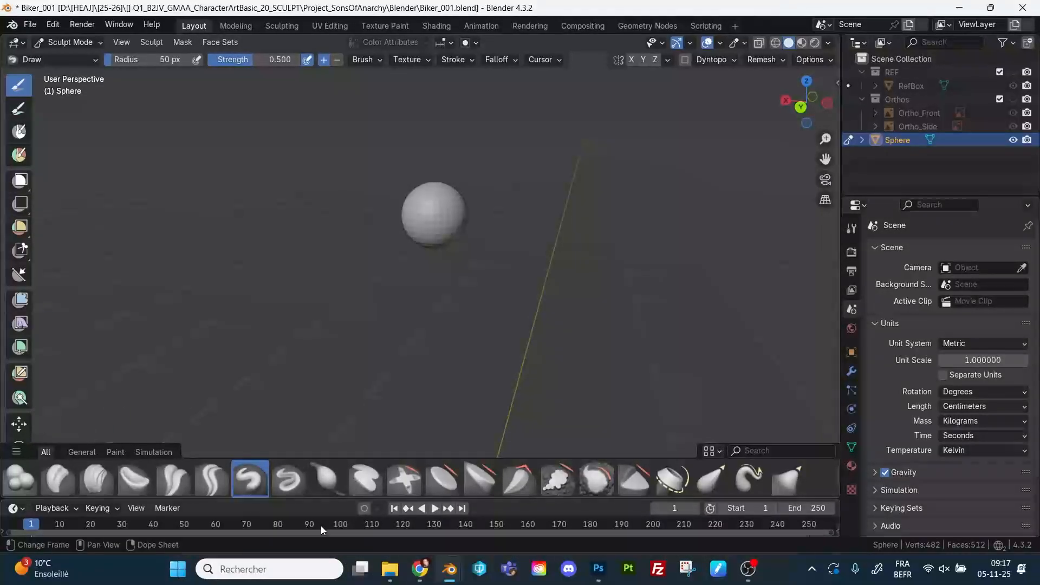
pyautogui.rightClick(288, 498)
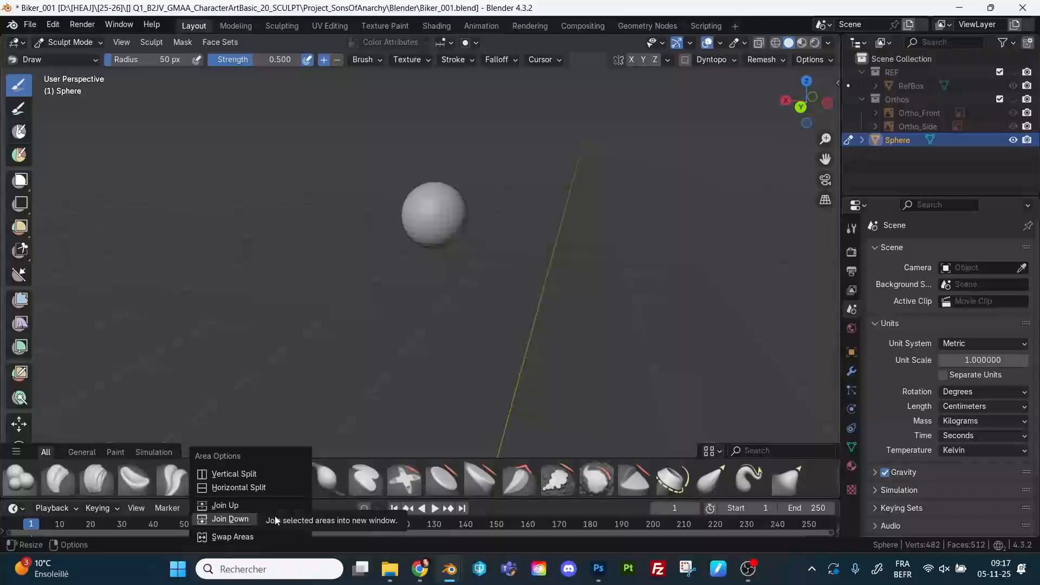
pyautogui.click(275, 516)
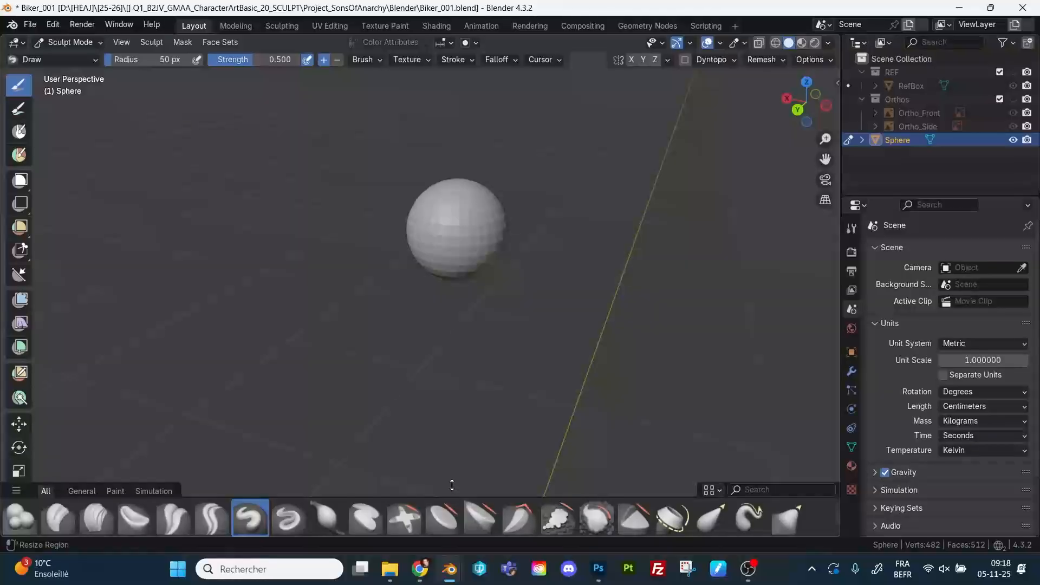
# Expand the brush shelf to three rows and shrink it back to a single row.
pyautogui.moveTo(452, 484); pyautogui.dragTo(456, 419)
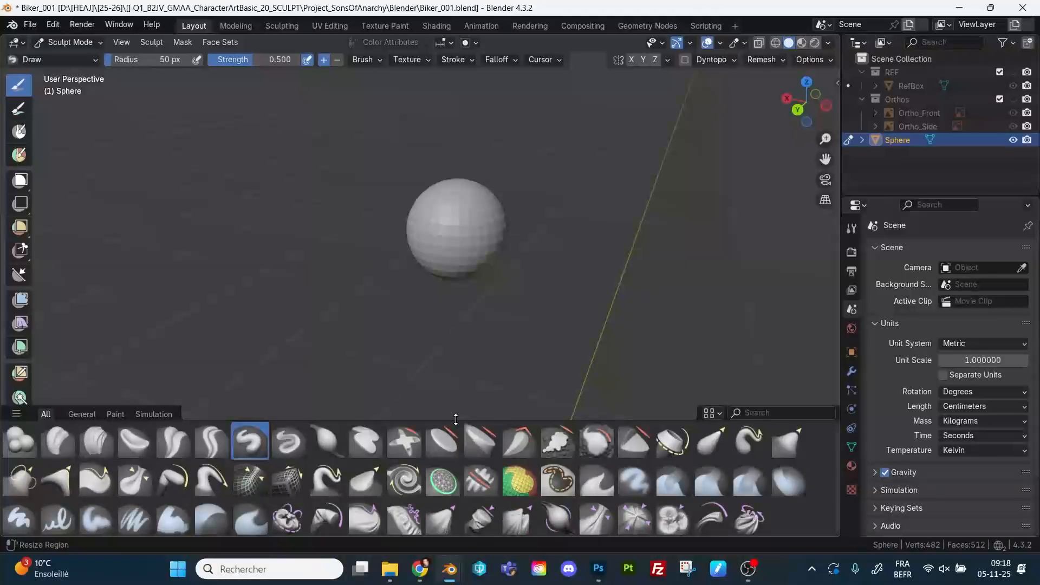
pyautogui.moveTo(455, 425); pyautogui.dragTo(455, 430)
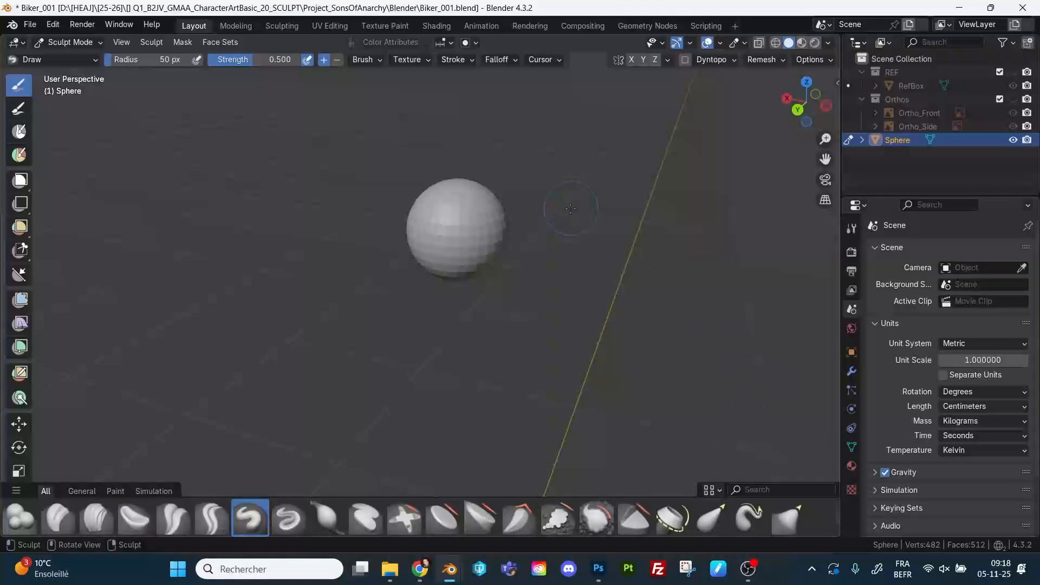
# Turn on X-axis mirror symmetry for sculpting the sphere.
pyautogui.moveTo(570, 209); pyautogui.dragTo(554, 190, button='middle')
pyautogui.keyDown('shift'); pyautogui.moveTo(554, 190); pyautogui.dragTo(612, 219, button='middle'); pyautogui.keyUp('shift')
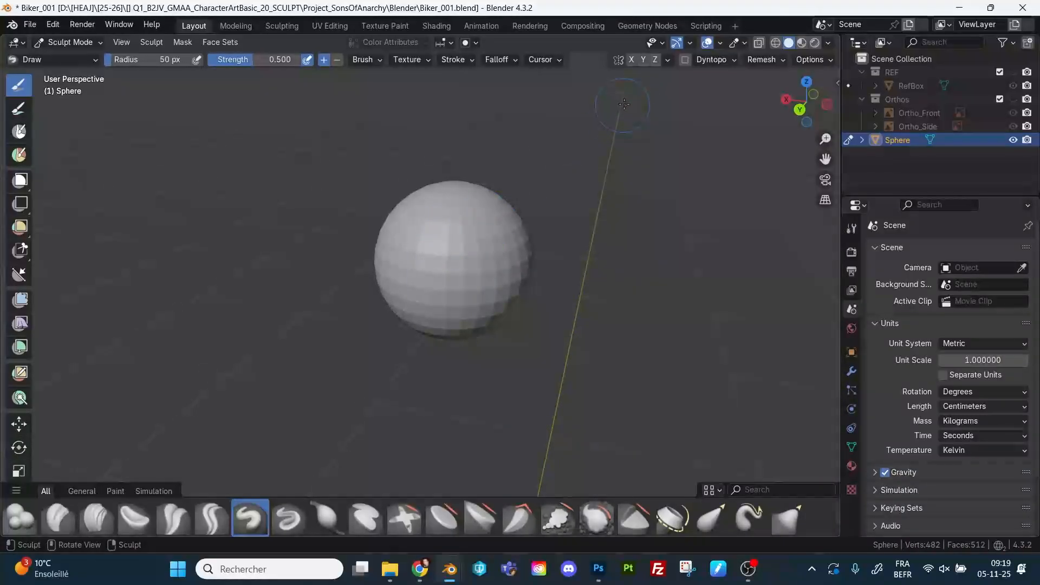
pyautogui.click(631, 61)
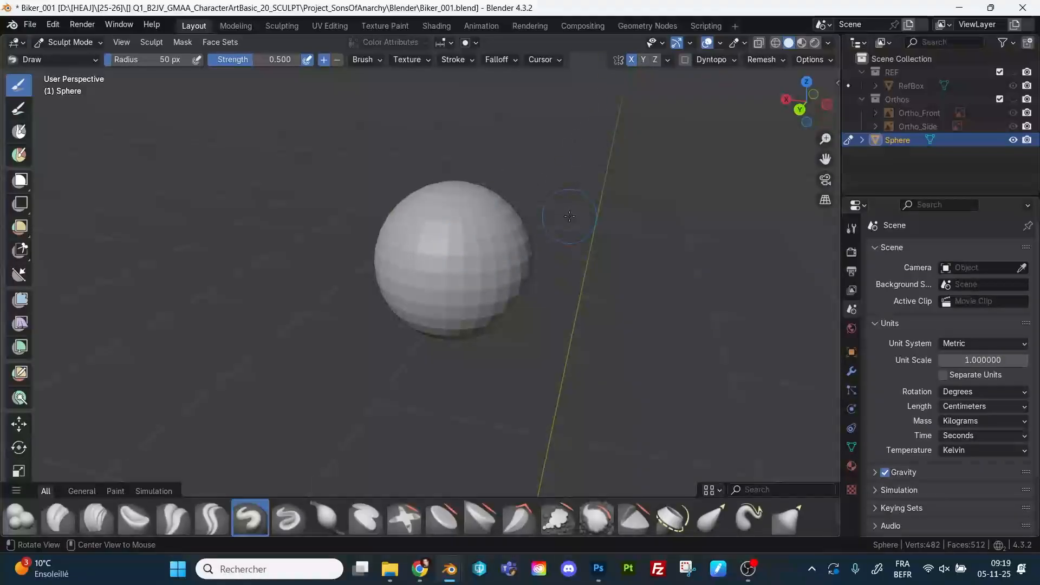
# Reduce the sphere's remesh voxel size in several passes to about 0.84 cm.
pyautogui.scroll(3, 574, 201)
pyautogui.moveTo(576, 198); pyautogui.dragTo(489, 114, button='middle')
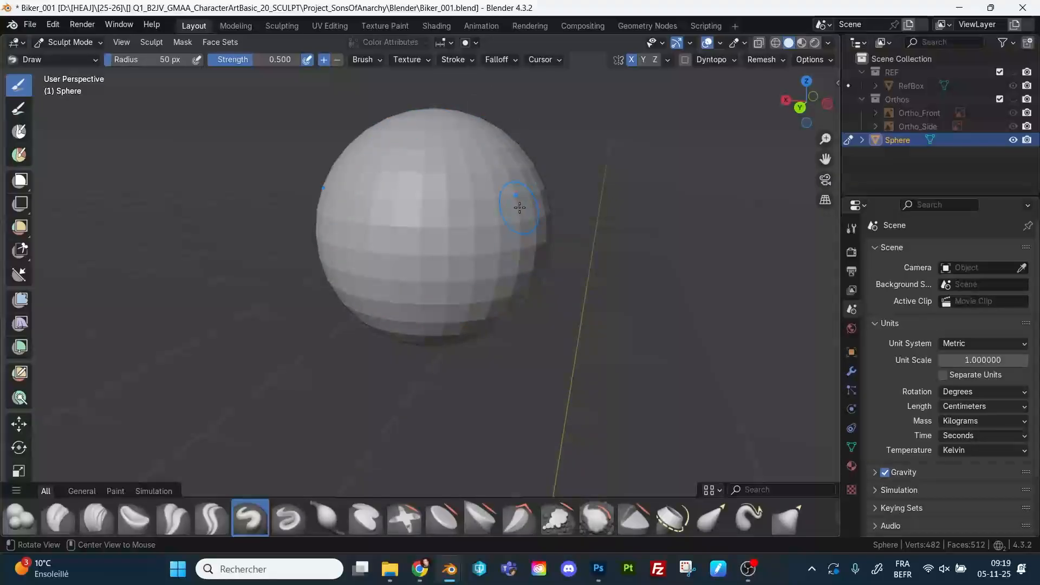
pyautogui.moveTo(610, 171)
pyautogui.mouseDown(button='middle')
pyautogui.moveTo(630, 155)
pyautogui.moveTo(628, 163)
pyautogui.mouseUp(button='middle')
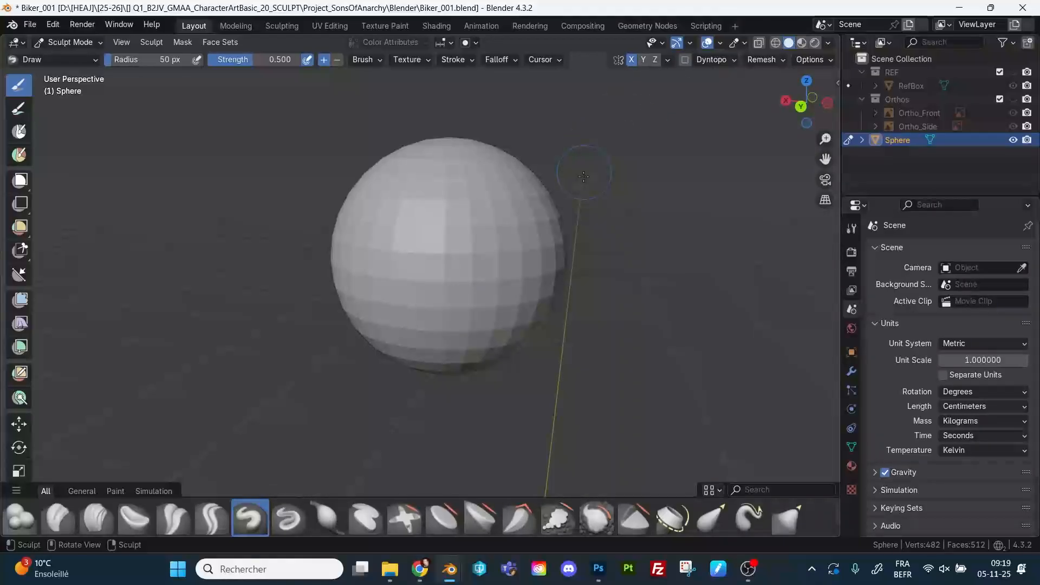
pyautogui.press('r')
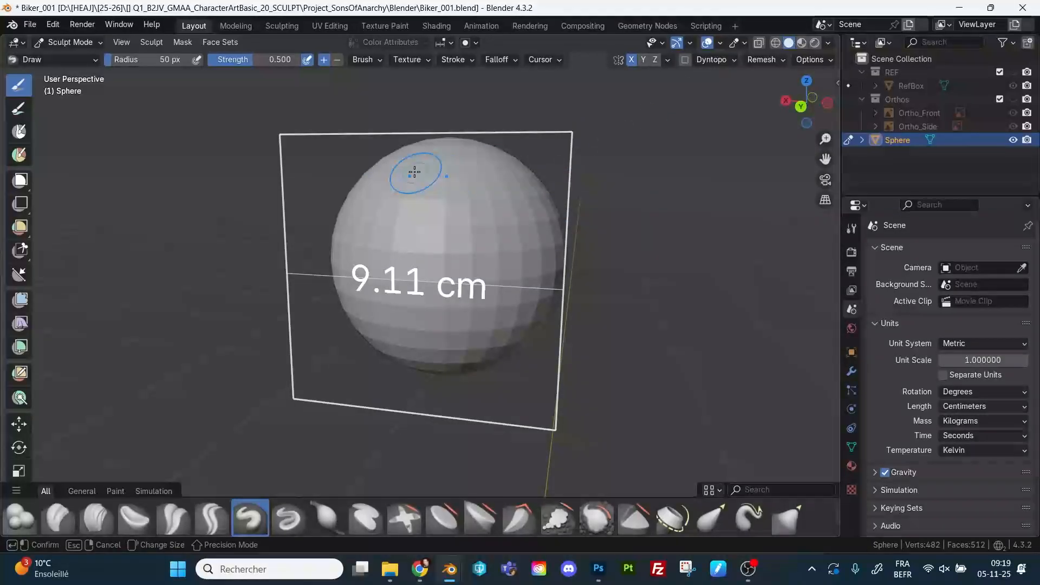
pyautogui.click(894, 184)
pyautogui.press('r')
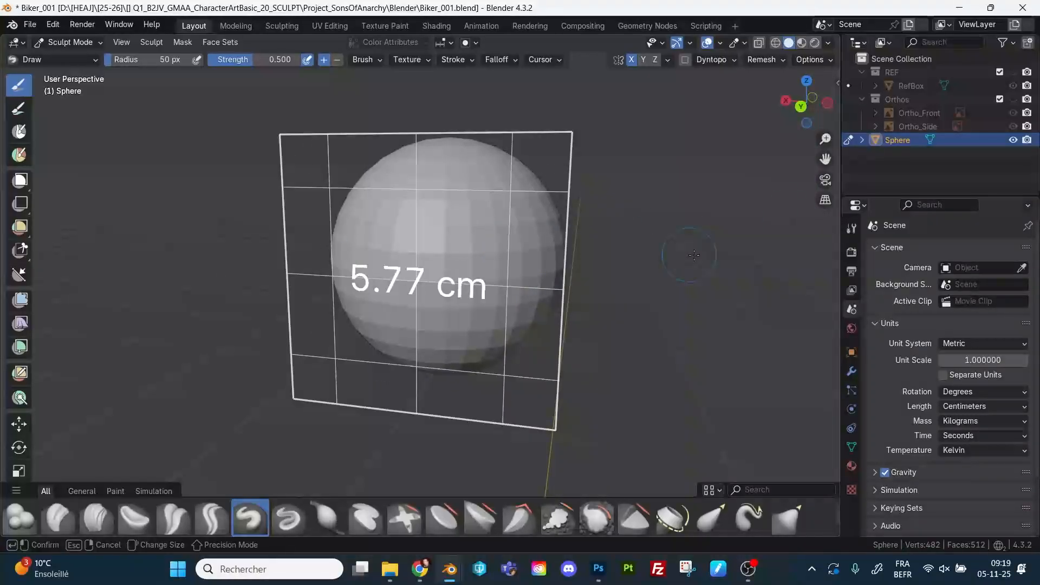
pyautogui.click(479, 261)
pyautogui.press('r')
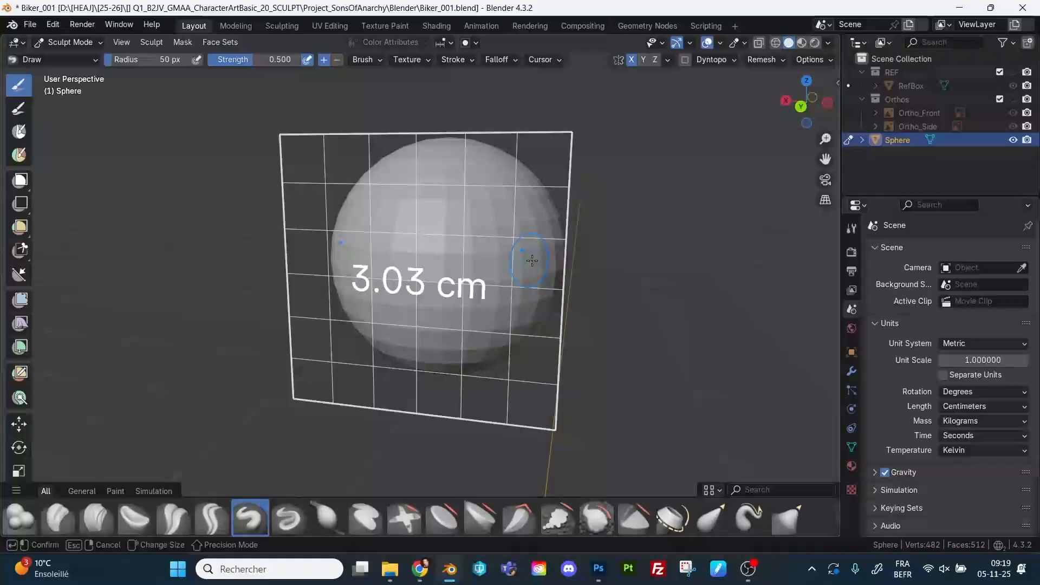
pyautogui.click(639, 260)
pyautogui.press('r')
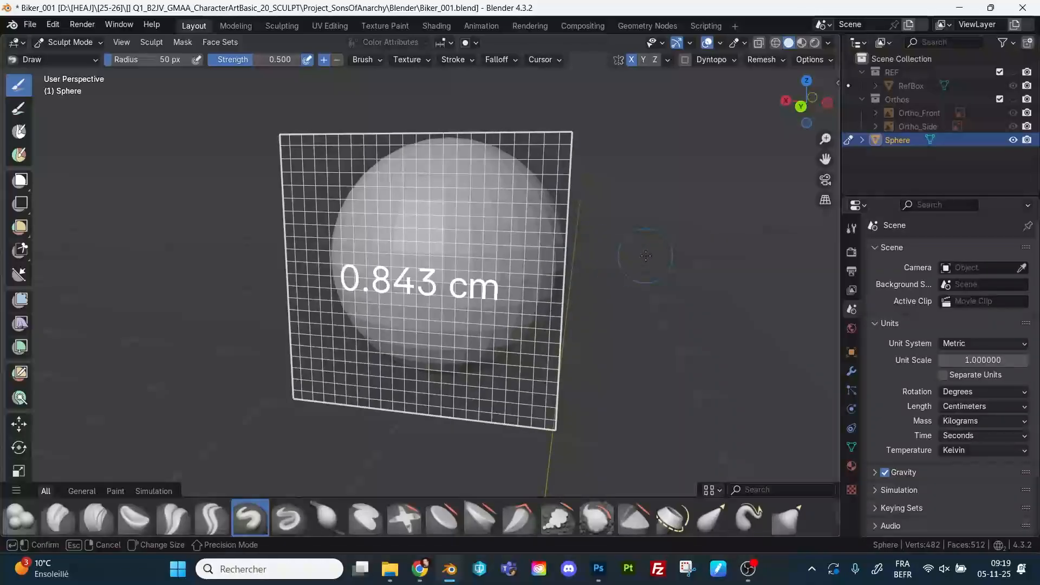
pyautogui.click(644, 254)
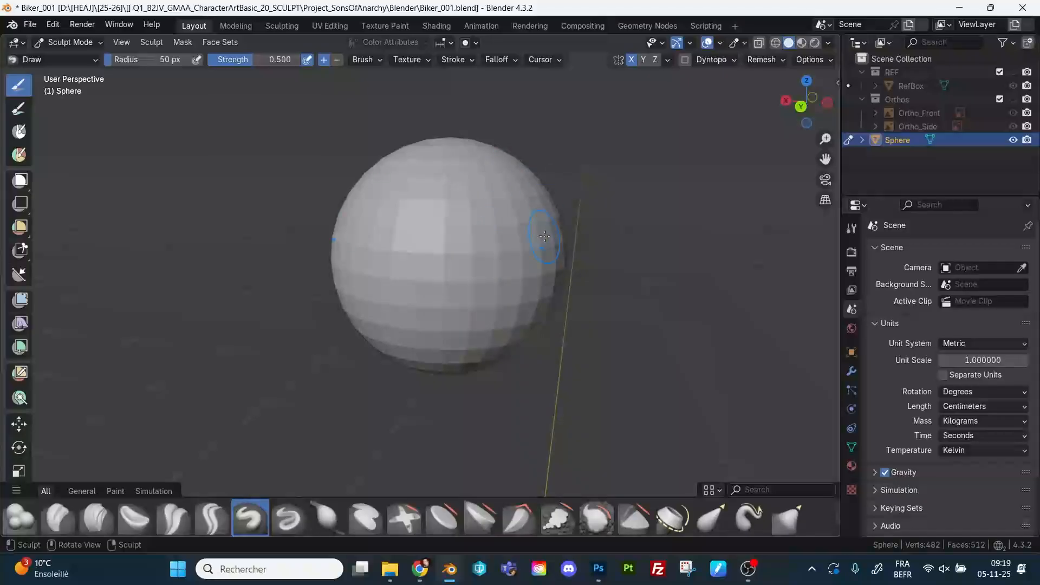
# Try a voxel remesh of the sphere and undo it.
pyautogui.hotkey('ctrl', 'r')
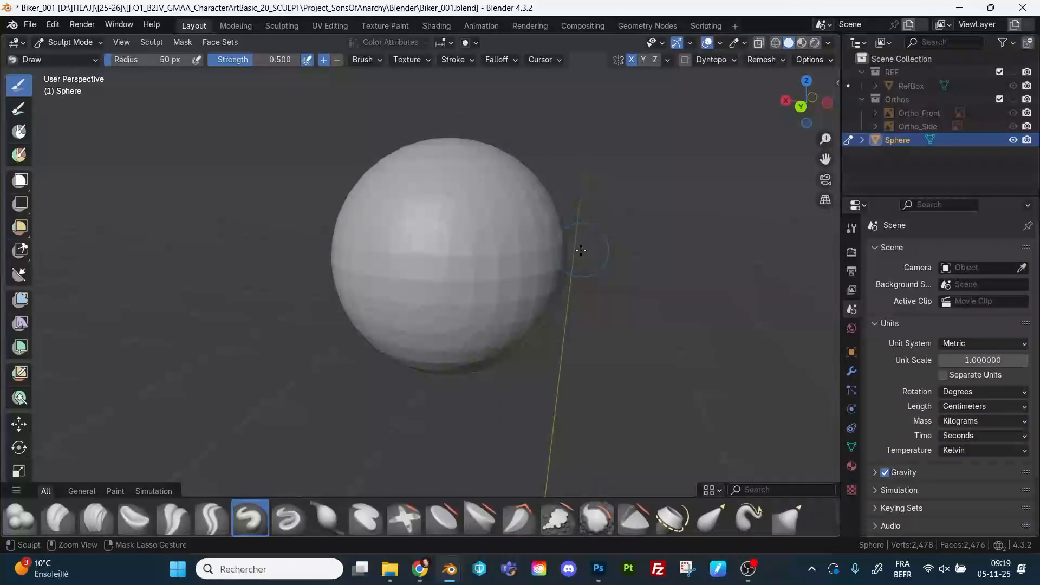
pyautogui.hotkey('ctrl', 'z')
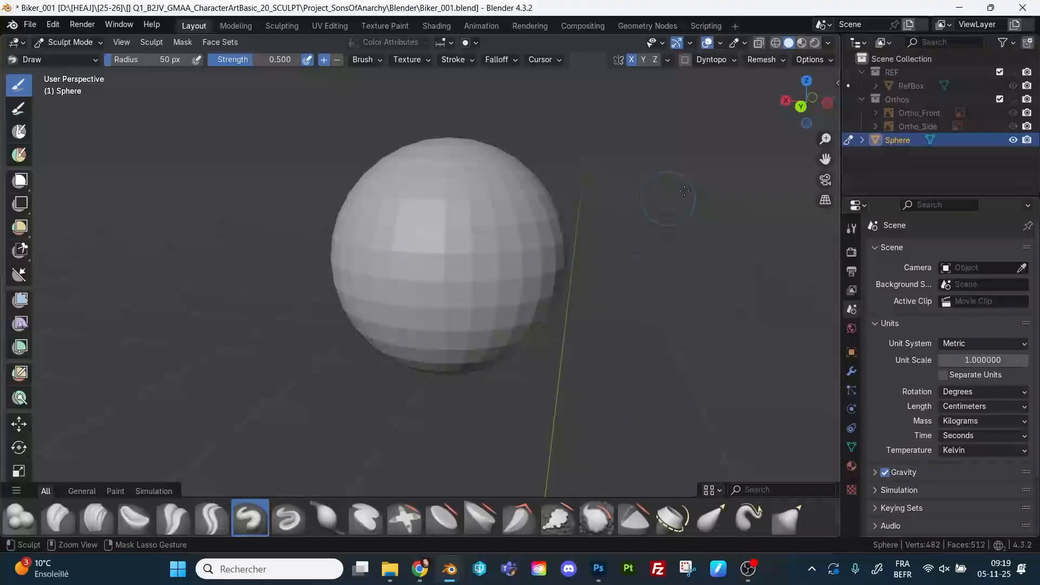
# Voxel-remesh the sphere with the wireframe overlay shown, and hide the overlay again.
pyautogui.click(720, 43)
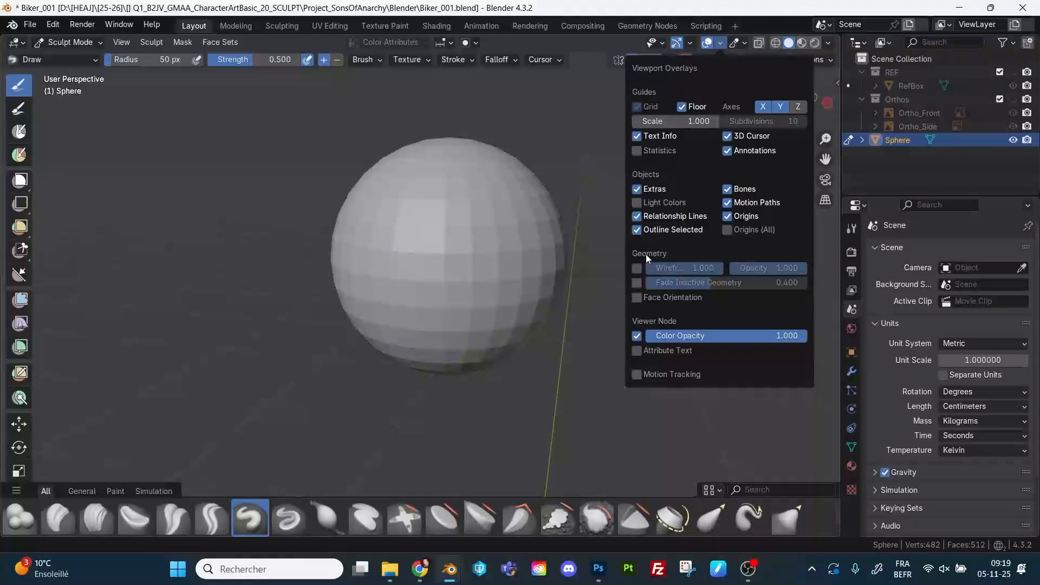
pyautogui.click(637, 268)
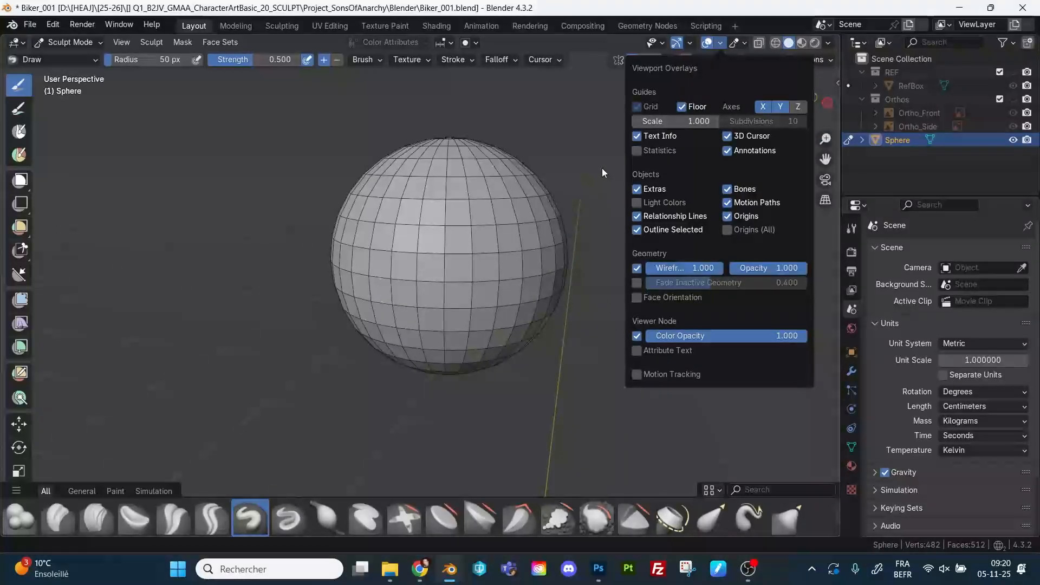
pyautogui.moveTo(622, 205)
pyautogui.mouseDown(button='middle')
pyautogui.moveTo(629, 240)
pyautogui.moveTo(619, 192)
pyautogui.moveTo(645, 198)
pyautogui.moveTo(643, 174)
pyautogui.moveTo(561, 140)
pyautogui.mouseUp(button='middle')
pyautogui.hotkey('ctrl', 'r')
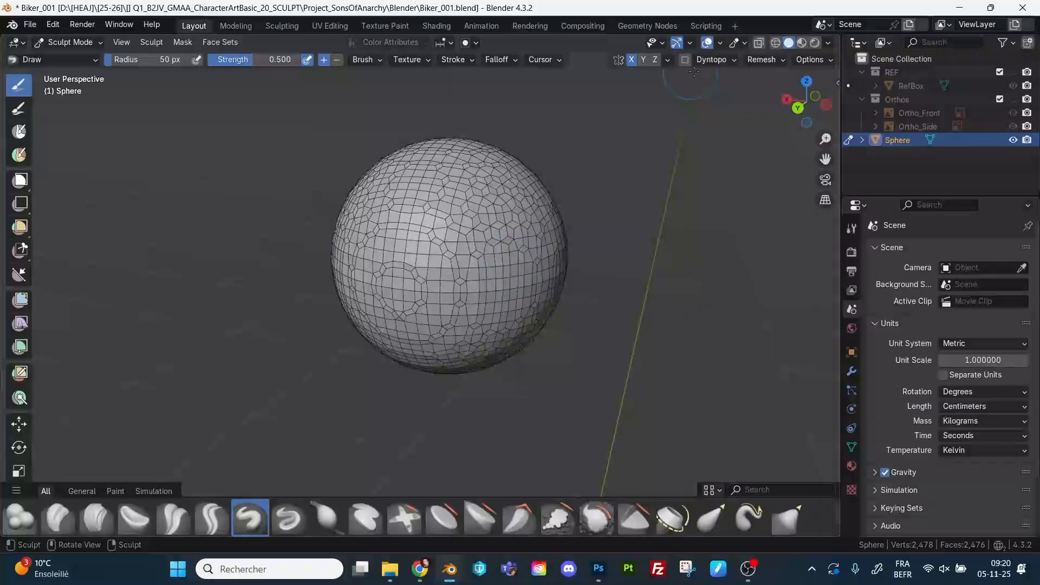
pyautogui.click(721, 44)
pyautogui.click(639, 268)
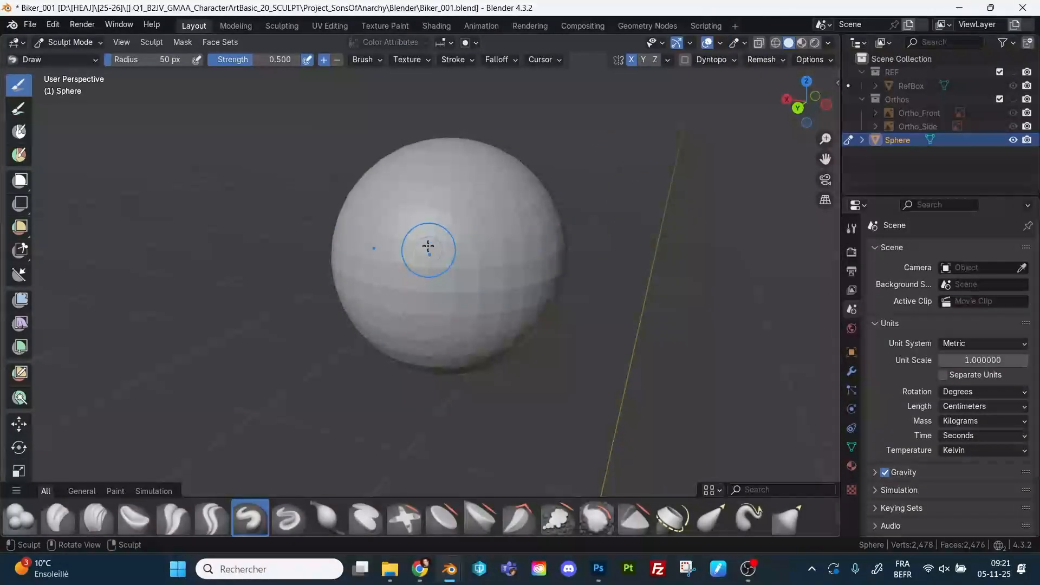
# Draw a first brow stroke across the sphere's front and voxel-remesh it at a finer voxel size of about 0.6 cm.
pyautogui.moveTo(412, 241)
pyautogui.mouseDown()
pyautogui.moveTo(434, 232)
pyautogui.moveTo(418, 232)
pyautogui.moveTo(443, 238)
pyautogui.mouseUp()
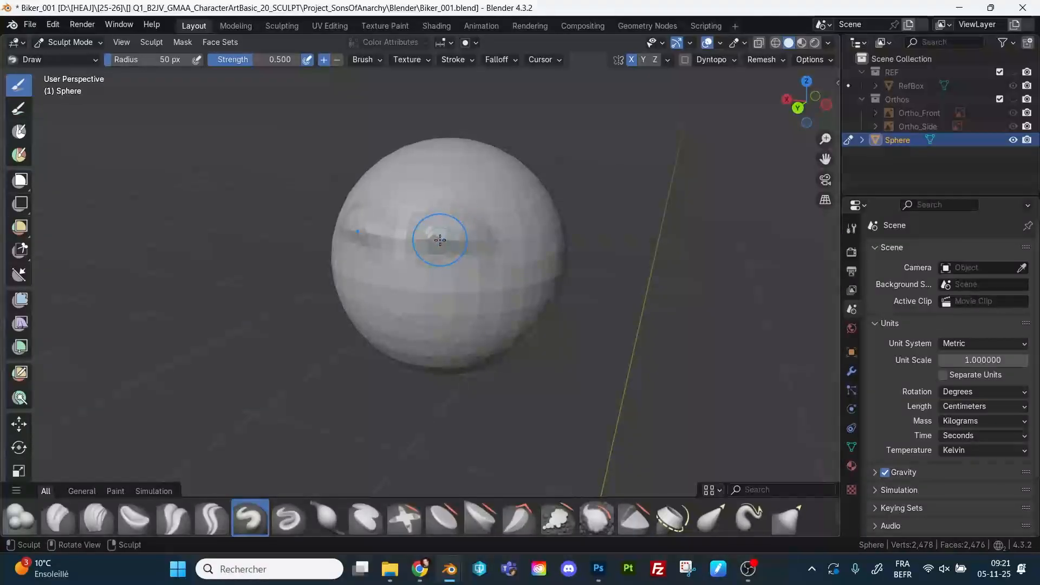
pyautogui.press('r')
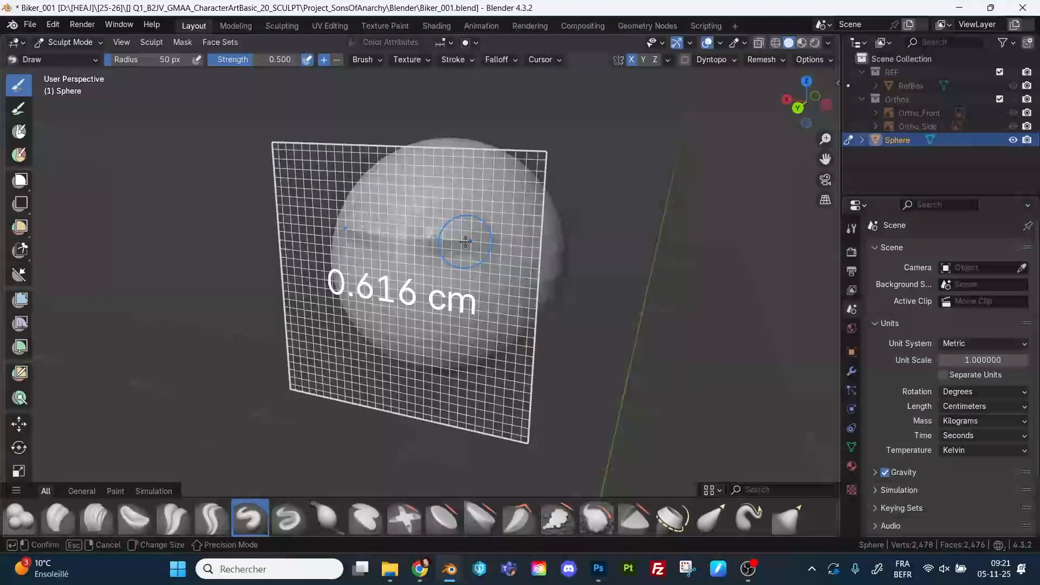
pyautogui.press('Escape')
pyautogui.hotkey('ctrl', 'r')
# Build up mirrored brow ridges and the cheek volumes below the eyes with the Draw brush.
pyautogui.moveTo(426, 243)
pyautogui.mouseDown()
pyautogui.moveTo(480, 239)
pyautogui.moveTo(439, 234)
pyautogui.mouseUp()
pyautogui.moveTo(416, 241)
pyautogui.mouseDown()
pyautogui.moveTo(495, 246)
pyautogui.moveTo(412, 245)
pyautogui.moveTo(456, 247)
pyautogui.mouseUp()
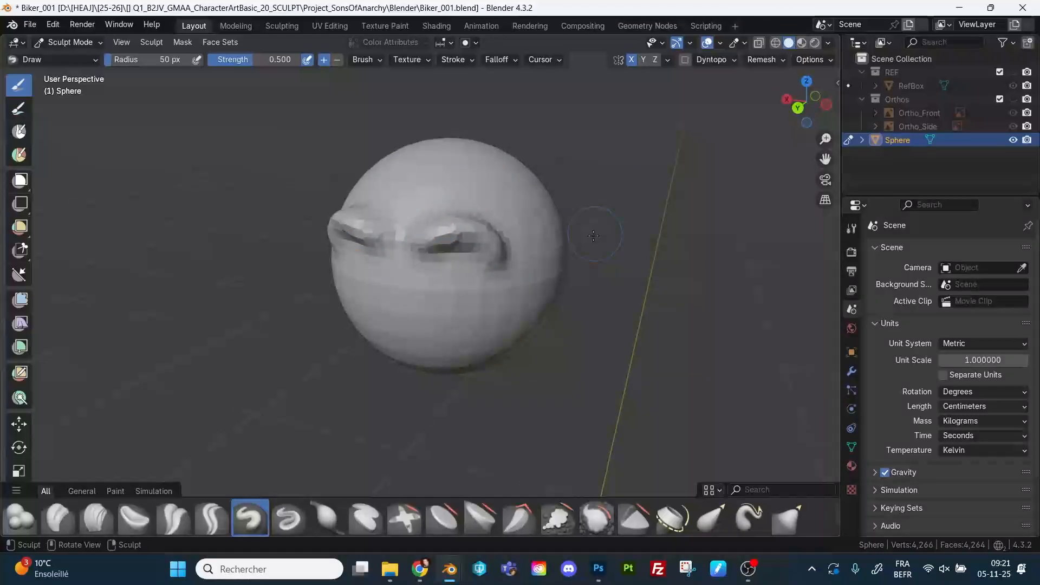
pyautogui.moveTo(466, 265)
pyautogui.mouseDown()
pyautogui.moveTo(441, 273)
pyautogui.moveTo(464, 272)
pyautogui.mouseUp()
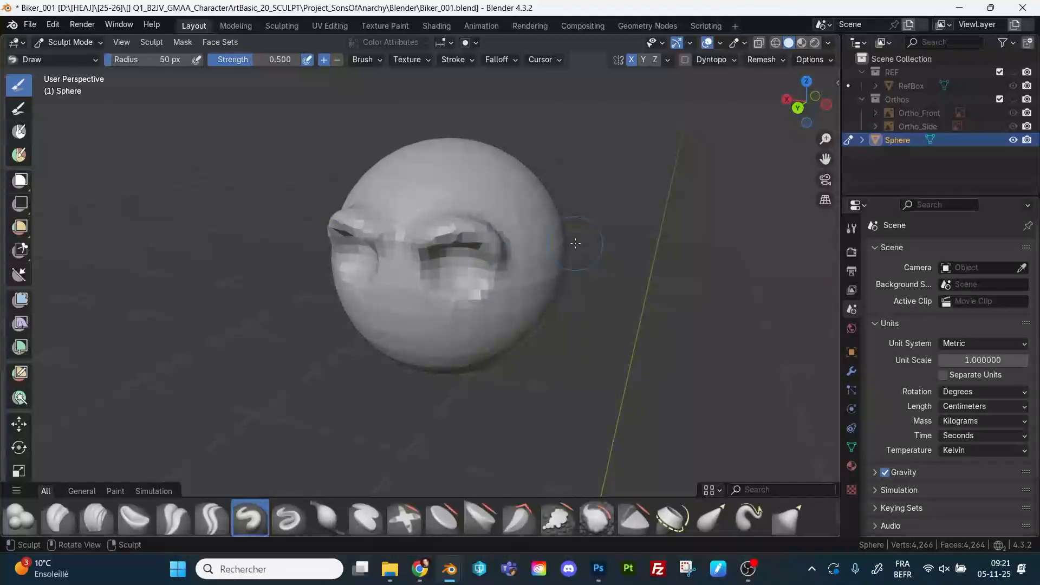
pyautogui.moveTo(624, 201)
pyautogui.mouseDown(button='middle')
pyautogui.moveTo(639, 183)
pyautogui.moveTo(604, 197)
pyautogui.moveTo(552, 251)
pyautogui.mouseUp(button='middle')
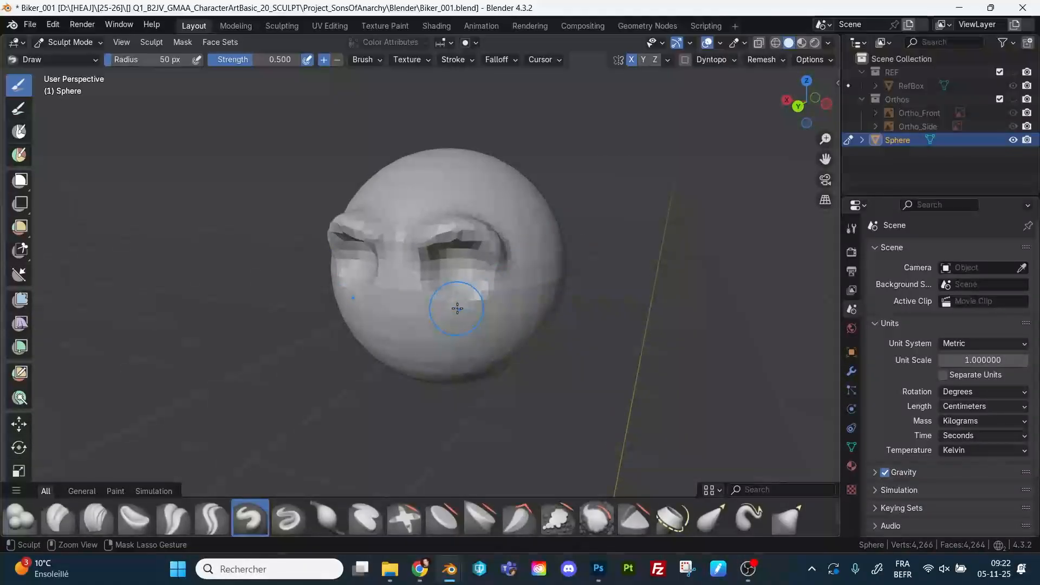
pyautogui.moveTo(453, 304)
pyautogui.mouseDown()
pyautogui.moveTo(485, 302)
pyautogui.moveTo(521, 276)
pyautogui.mouseUp()
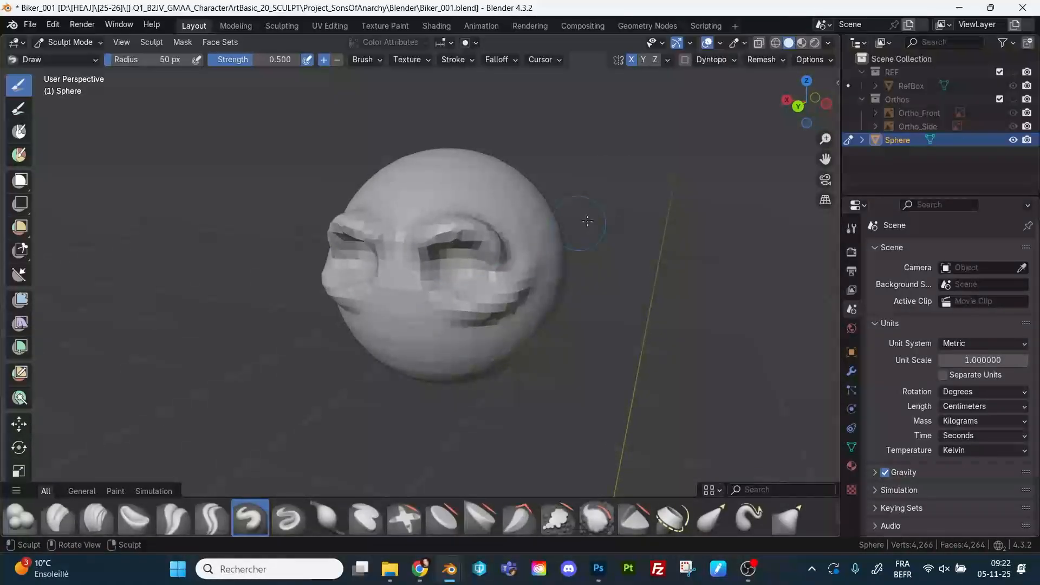
pyautogui.moveTo(608, 212); pyautogui.dragTo(576, 216, button='middle')
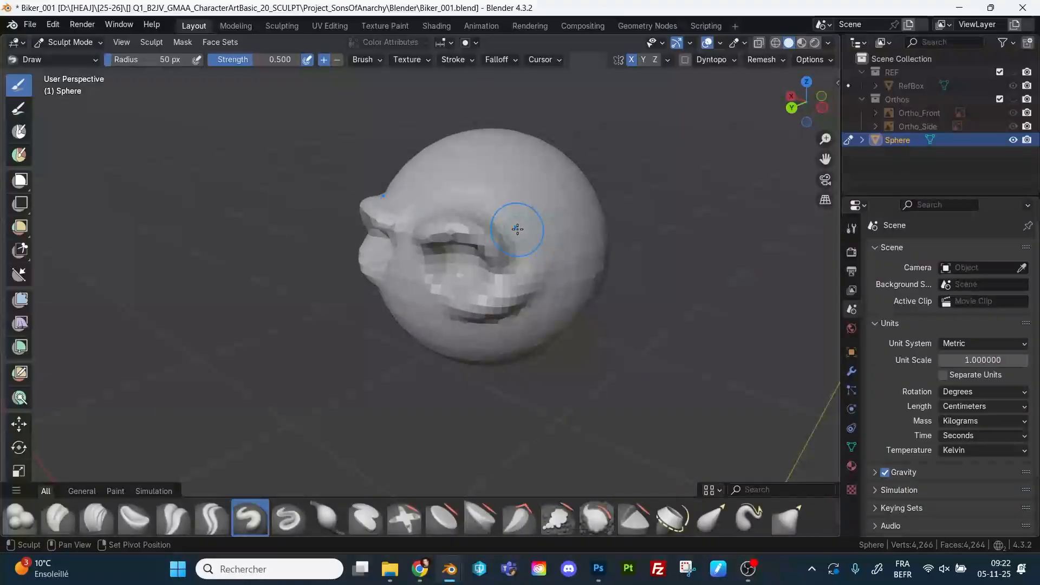
# Smooth the outer brow and deepen the inner eye sockets beside the nose bridge.
pyautogui.keyDown('shift'); pyautogui.moveTo(469, 214); pyautogui.dragTo(496, 262); pyautogui.keyUp('shift')
pyautogui.moveTo(510, 259); pyautogui.dragTo(594, 182, button='middle')
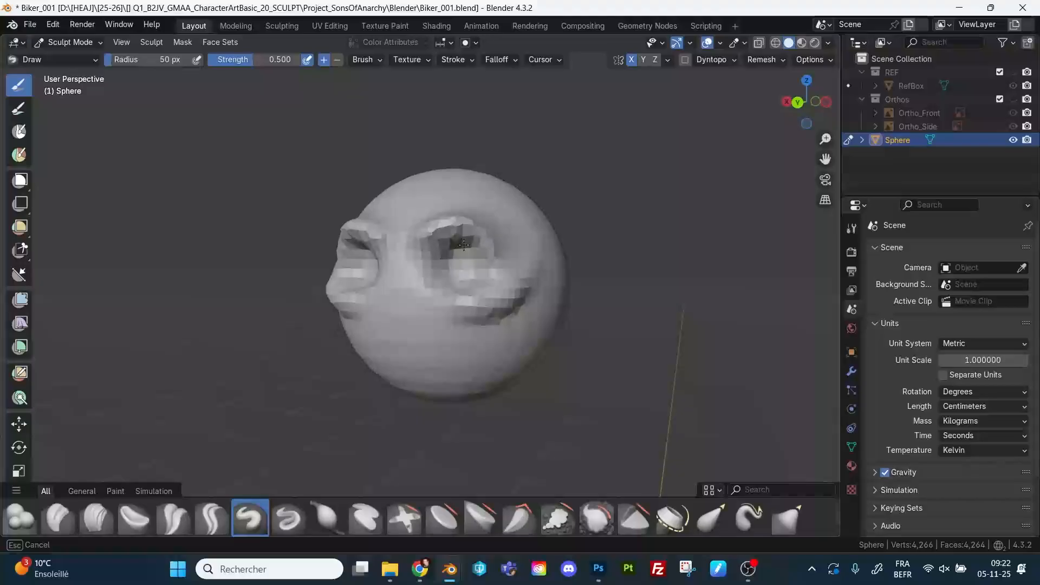
pyautogui.moveTo(445, 250); pyautogui.dragTo(530, 222, button='middle')
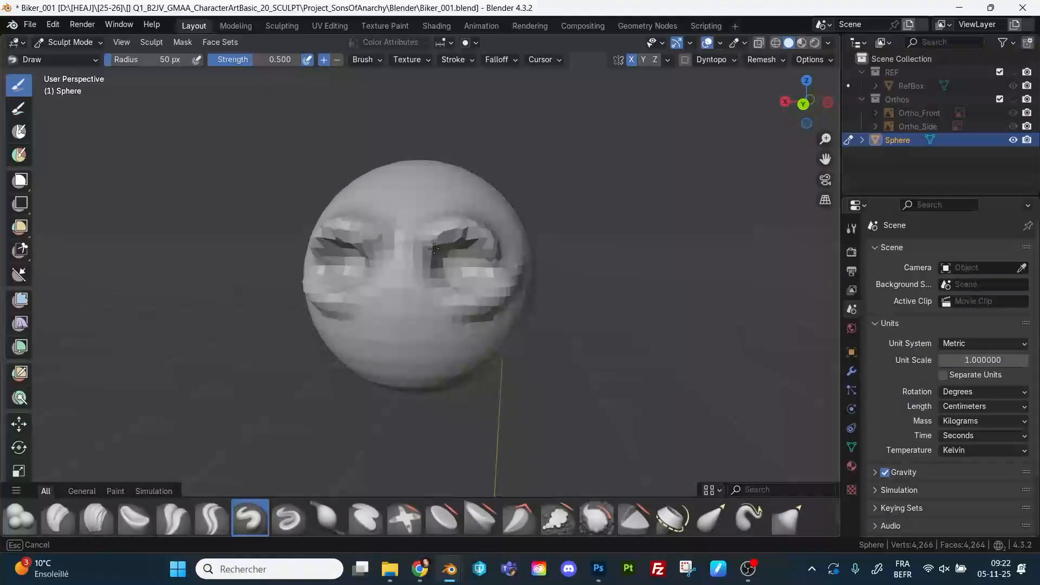
pyautogui.moveTo(564, 190); pyautogui.dragTo(580, 190, button='middle')
pyautogui.moveTo(412, 261)
pyautogui.mouseDown()
pyautogui.moveTo(428, 240)
pyautogui.moveTo(460, 229)
pyautogui.mouseUp()
pyautogui.moveTo(456, 226); pyautogui.dragTo(432, 245, button='middle')
pyautogui.moveTo(457, 236); pyautogui.dragTo(474, 235)
# Reduce the remesh voxel size again and voxel-remesh the head.
pyautogui.press('r')
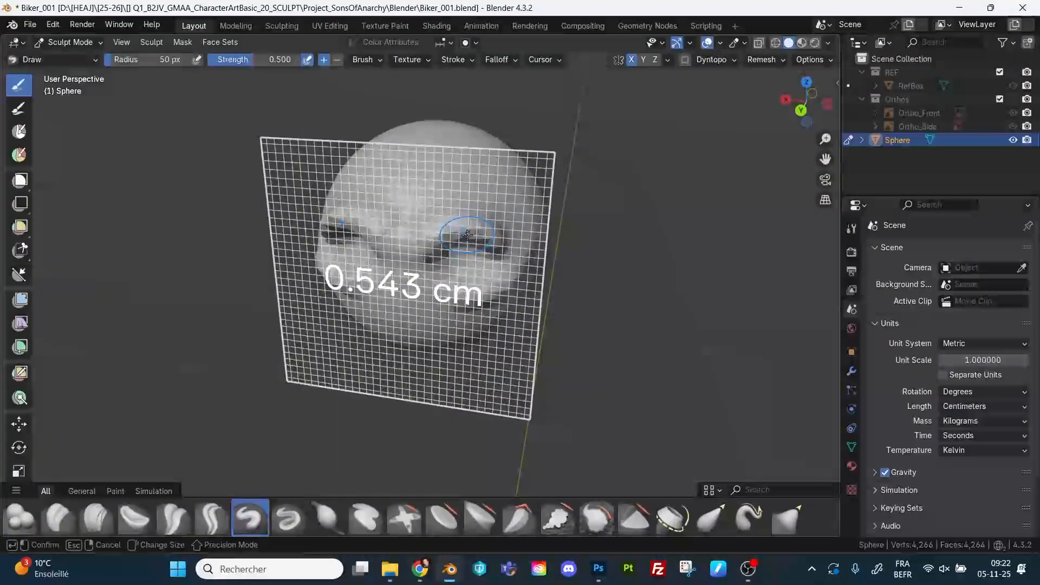
pyautogui.click(482, 235)
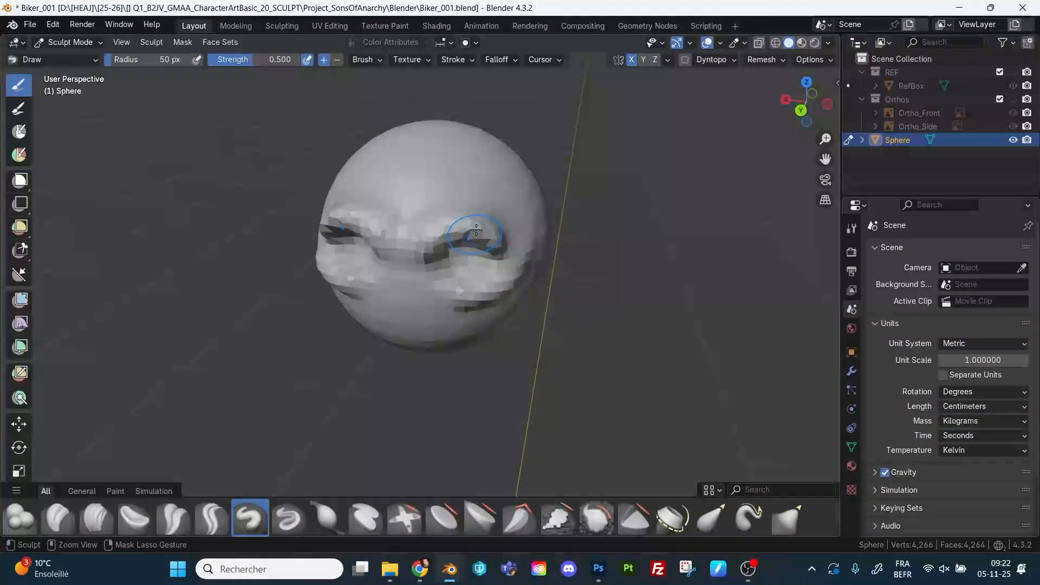
pyautogui.hotkey('ctrl', 'r')
# Smooth the brow and eye sockets and sculpt a ridge along the side of the forehead above the outer brow.
pyautogui.moveTo(476, 229); pyautogui.dragTo(501, 234, button='middle')
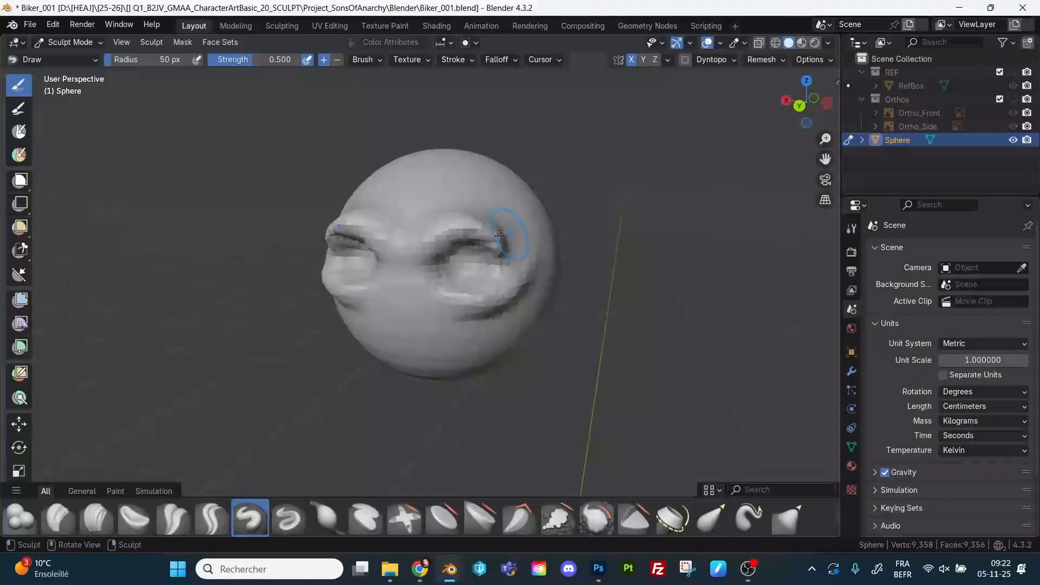
pyautogui.moveTo(582, 211); pyautogui.dragTo(467, 254, button='middle')
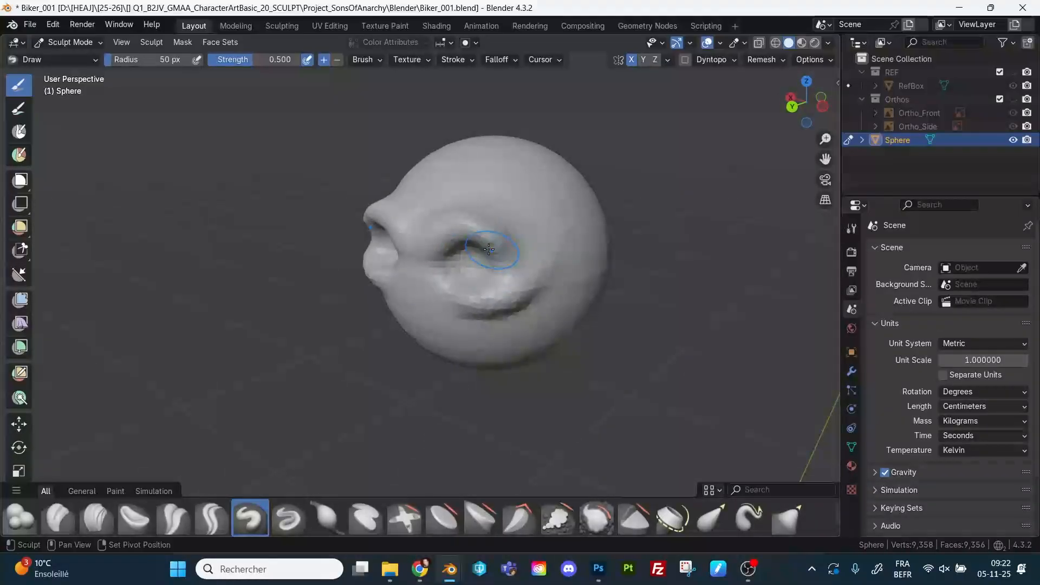
pyautogui.moveTo(563, 242); pyautogui.dragTo(552, 251, button='middle')
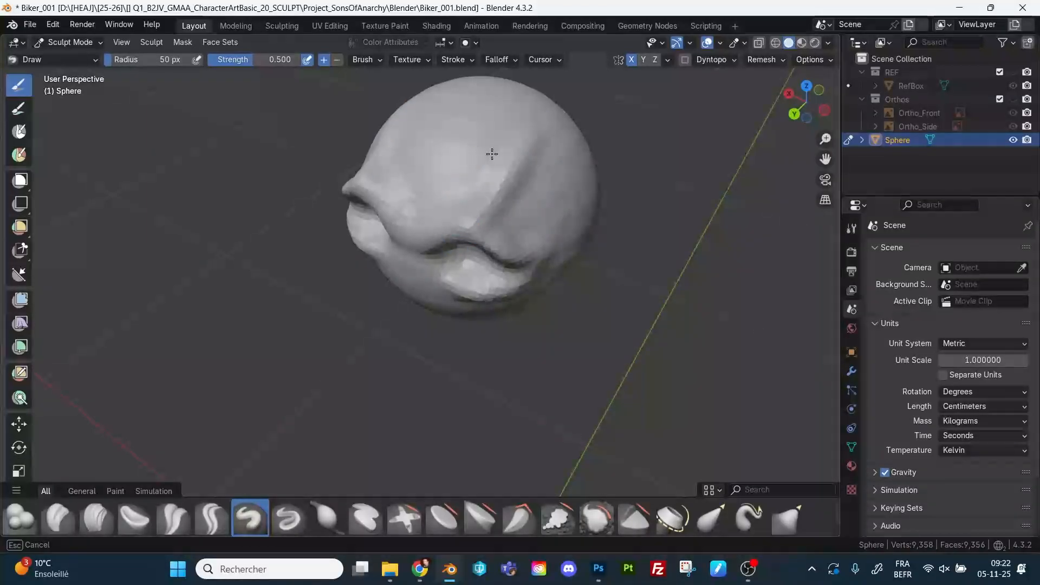
pyautogui.moveTo(492, 154)
pyautogui.mouseDown(button='middle')
pyautogui.moveTo(522, 174)
pyautogui.moveTo(565, 251)
pyautogui.moveTo(557, 267)
pyautogui.mouseUp(button='middle')
pyautogui.moveTo(499, 301); pyautogui.dragTo(503, 287, button='middle')
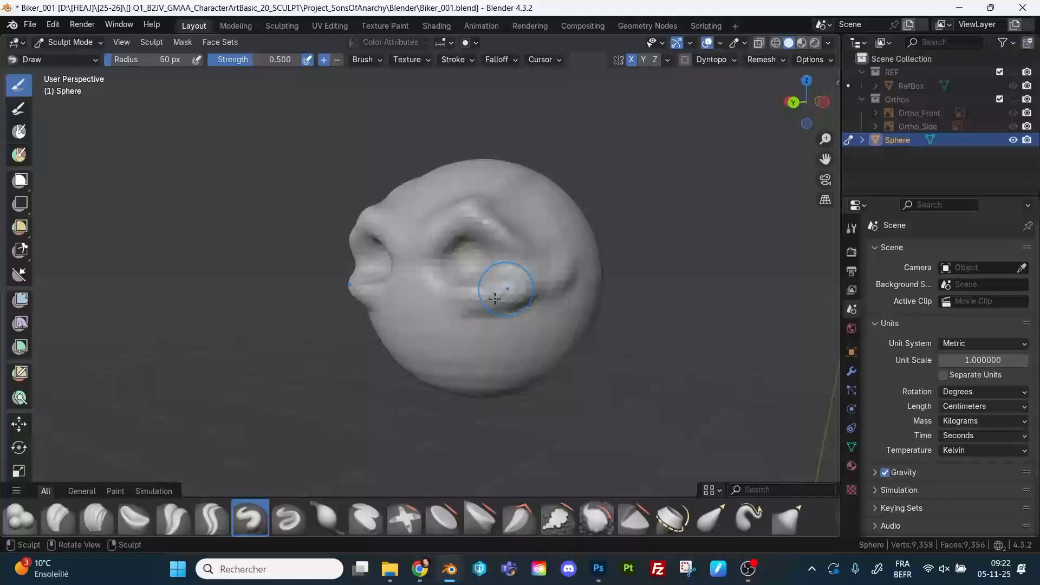
# Extend the cheekbones backward along the sides of the head and refine the outer eye area.
pyautogui.moveTo(472, 301)
pyautogui.mouseDown()
pyautogui.moveTo(507, 299)
pyautogui.moveTo(558, 263)
pyautogui.mouseUp()
pyautogui.moveTo(563, 257); pyautogui.dragTo(508, 272, button='middle')
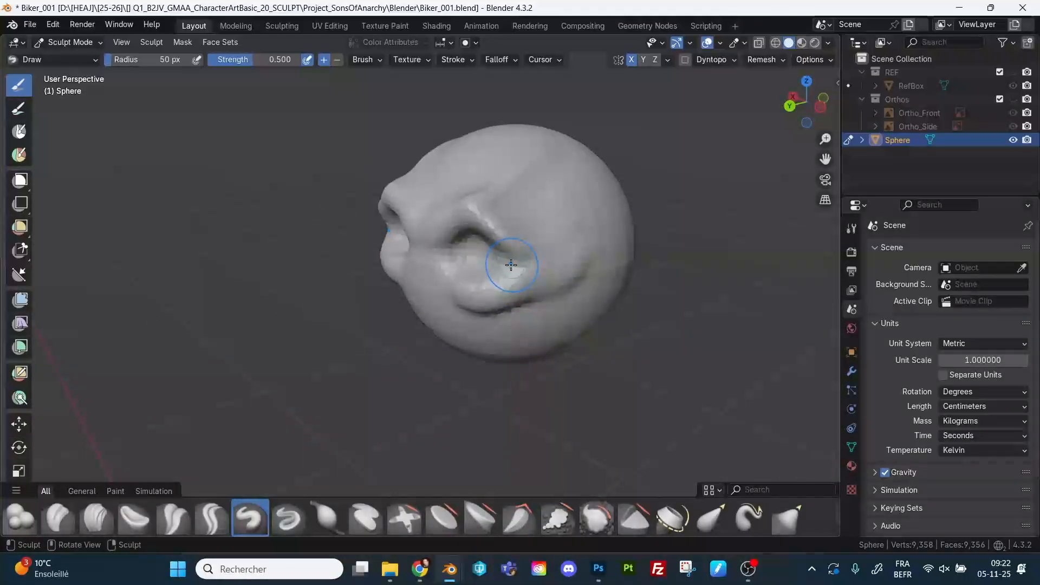
pyautogui.moveTo(511, 265)
pyautogui.mouseDown()
pyautogui.moveTo(551, 250)
pyautogui.moveTo(509, 247)
pyautogui.moveTo(502, 230)
pyautogui.mouseUp()
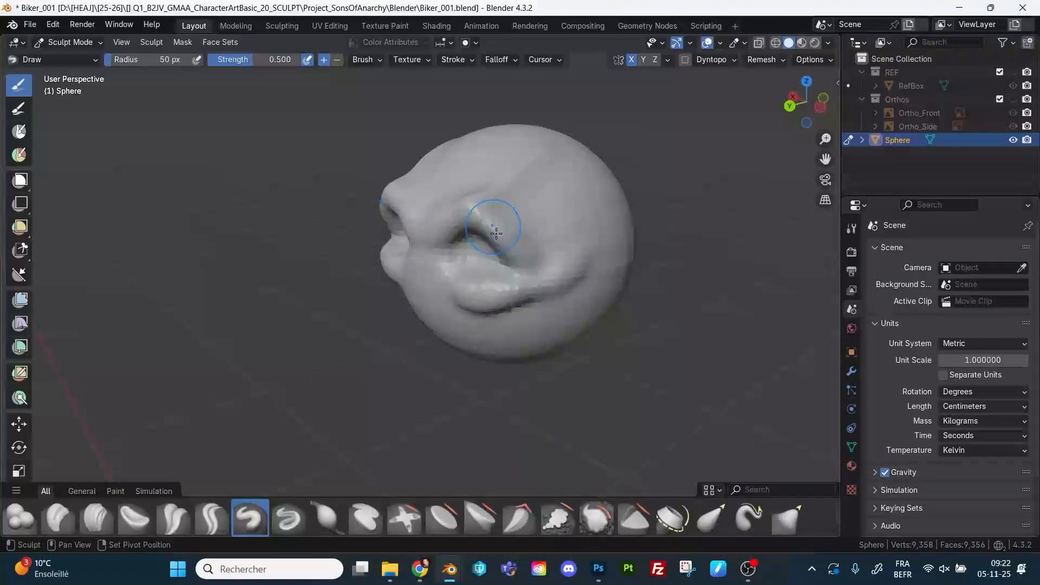
# Build up a wide, blocky nose between and below the eye sockets with the Draw brush.
pyautogui.moveTo(453, 271)
pyautogui.mouseDown(button='middle')
pyautogui.moveTo(417, 272)
pyautogui.moveTo(452, 258)
pyautogui.moveTo(410, 325)
pyautogui.mouseUp(button='middle')
pyautogui.moveTo(410, 325)
pyautogui.mouseDown()
pyautogui.moveTo(433, 340)
pyautogui.moveTo(401, 345)
pyautogui.moveTo(440, 344)
pyautogui.moveTo(401, 342)
pyautogui.moveTo(397, 320)
pyautogui.moveTo(451, 343)
pyautogui.moveTo(440, 319)
pyautogui.moveTo(397, 340)
pyautogui.moveTo(433, 341)
pyautogui.moveTo(402, 336)
pyautogui.moveTo(424, 321)
pyautogui.moveTo(428, 333)
pyautogui.mouseUp()
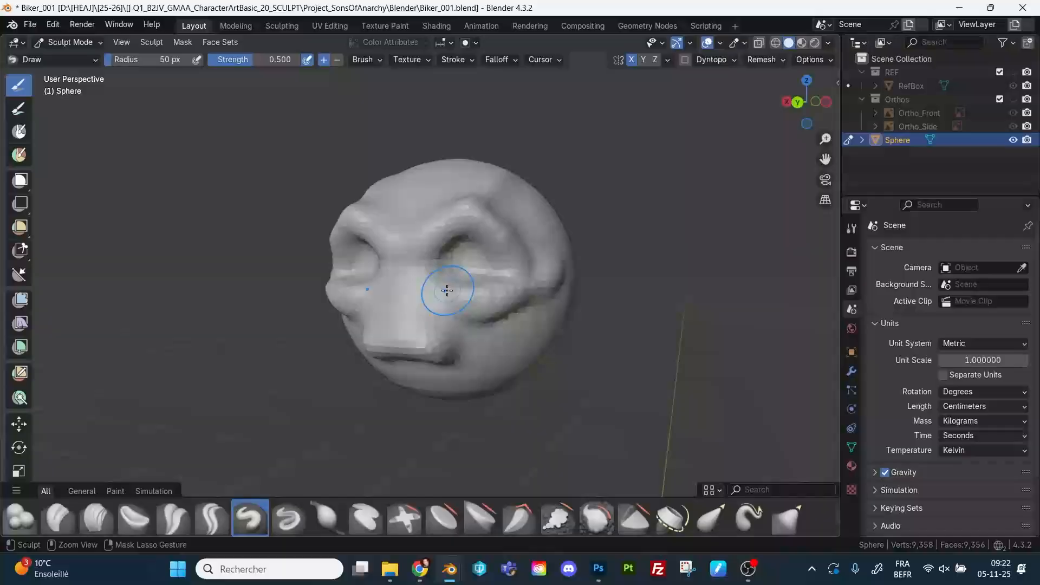
# Hollow out the temples behind the brow ridges and blend them into the sides of the forehead.
pyautogui.moveTo(471, 341)
pyautogui.mouseDown(button='middle')
pyautogui.moveTo(490, 360)
pyautogui.moveTo(476, 358)
pyautogui.moveTo(558, 322)
pyautogui.moveTo(540, 332)
pyautogui.moveTo(574, 246)
pyautogui.moveTo(548, 239)
pyautogui.moveTo(541, 263)
pyautogui.mouseUp(button='middle')
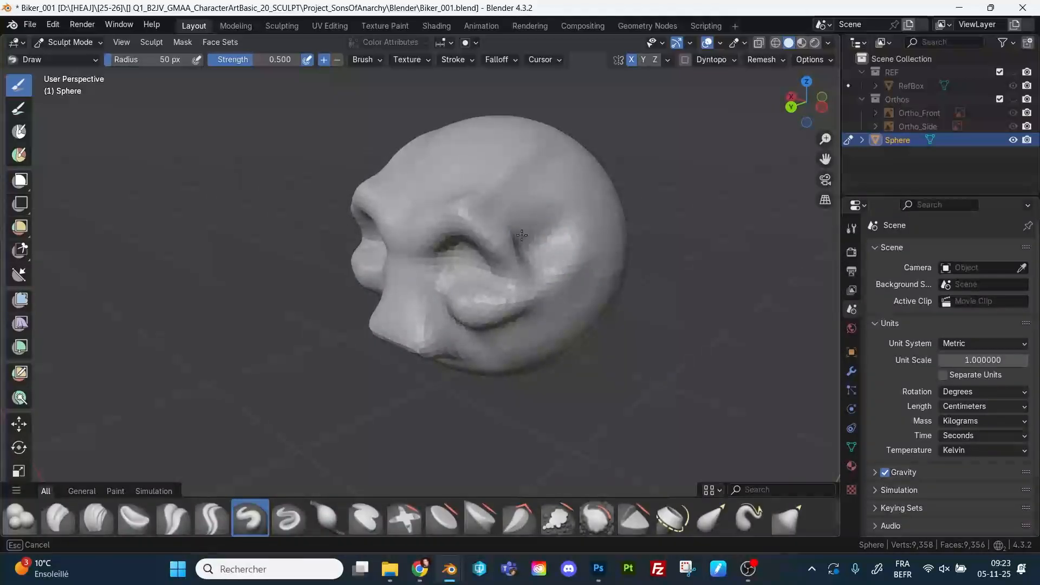
pyautogui.moveTo(534, 228); pyautogui.dragTo(526, 212, button='middle')
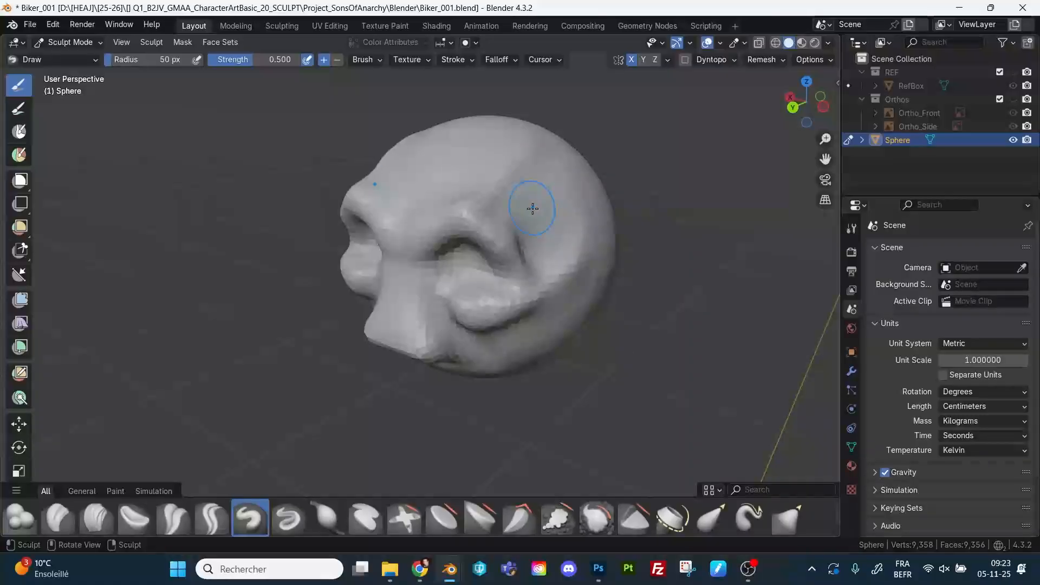
pyautogui.scroll(-3, 683, 251)
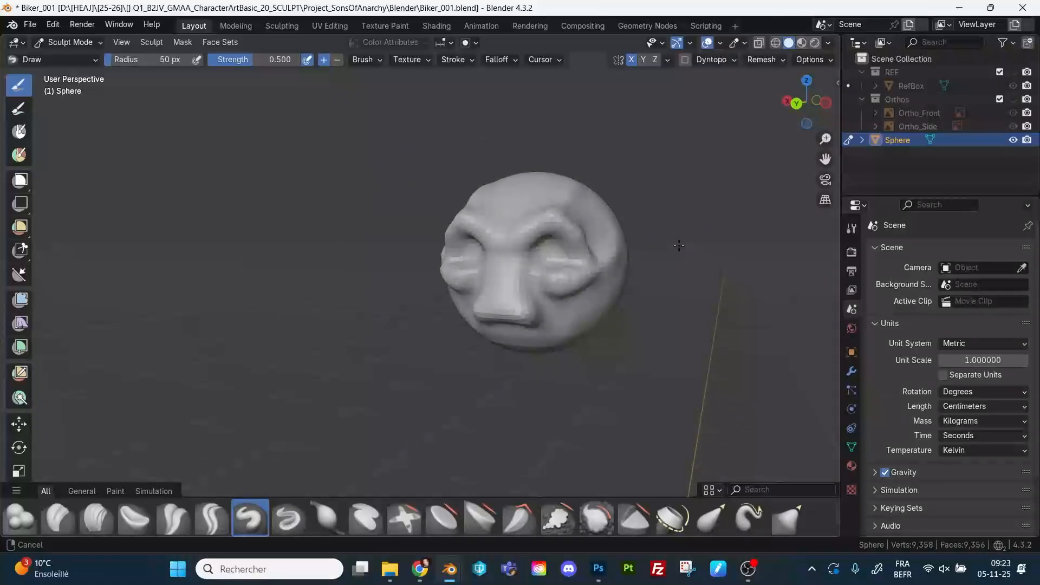
pyautogui.moveTo(682, 250); pyautogui.dragTo(638, 233, button='middle')
pyautogui.moveTo(577, 228); pyautogui.dragTo(592, 223)
pyautogui.moveTo(587, 184); pyautogui.dragTo(625, 209, button='middle')
pyautogui.moveTo(578, 201); pyautogui.dragTo(580, 181)
pyautogui.moveTo(587, 153); pyautogui.dragTo(591, 186, button='middle')
pyautogui.moveTo(592, 186); pyautogui.dragTo(584, 169)
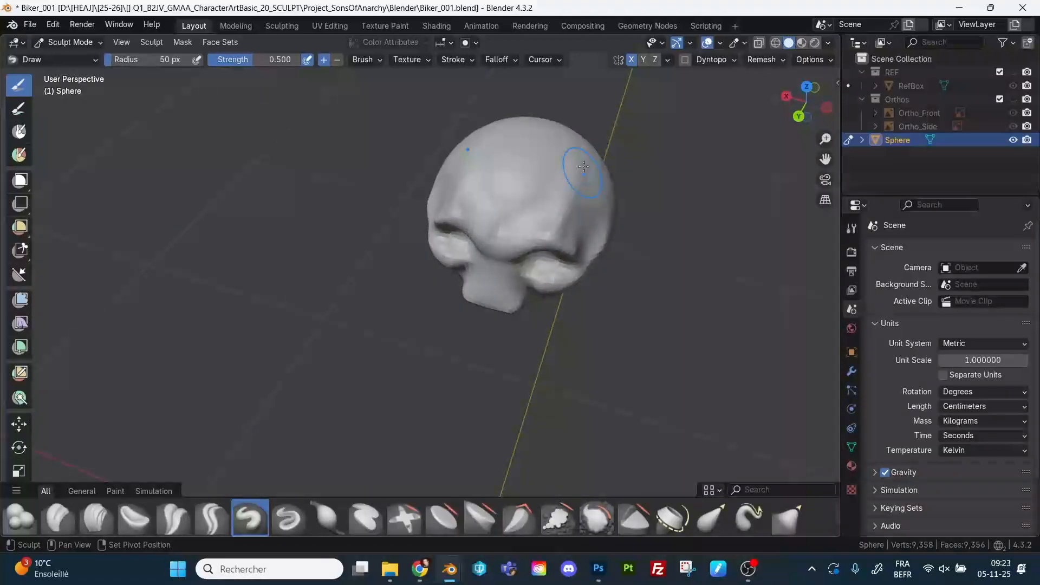
pyautogui.moveTo(584, 166); pyautogui.dragTo(610, 247, button='middle')
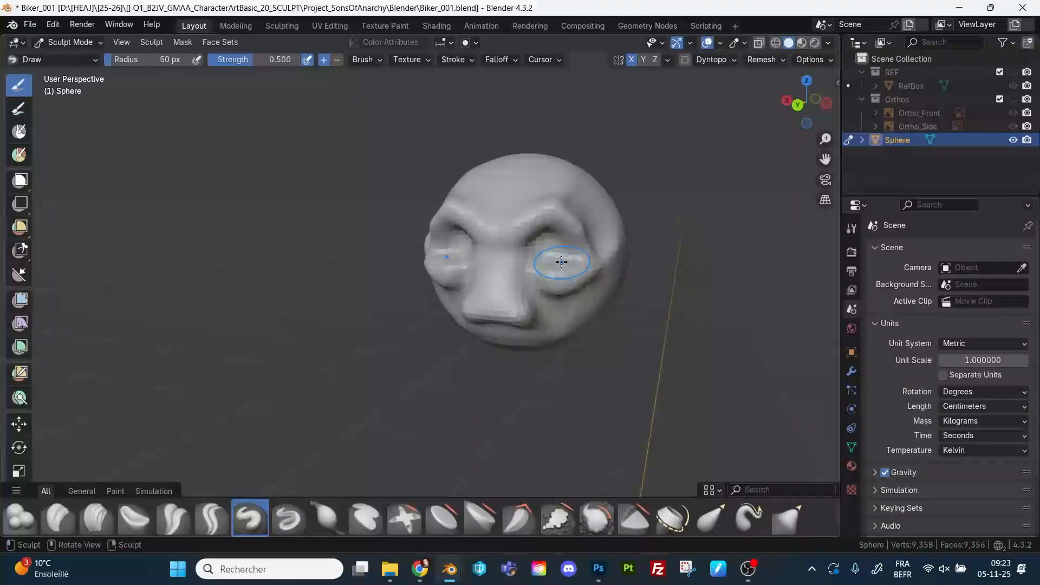
# Adjust the Draw brush radius in several passes to 66 px.
pyautogui.press('f')
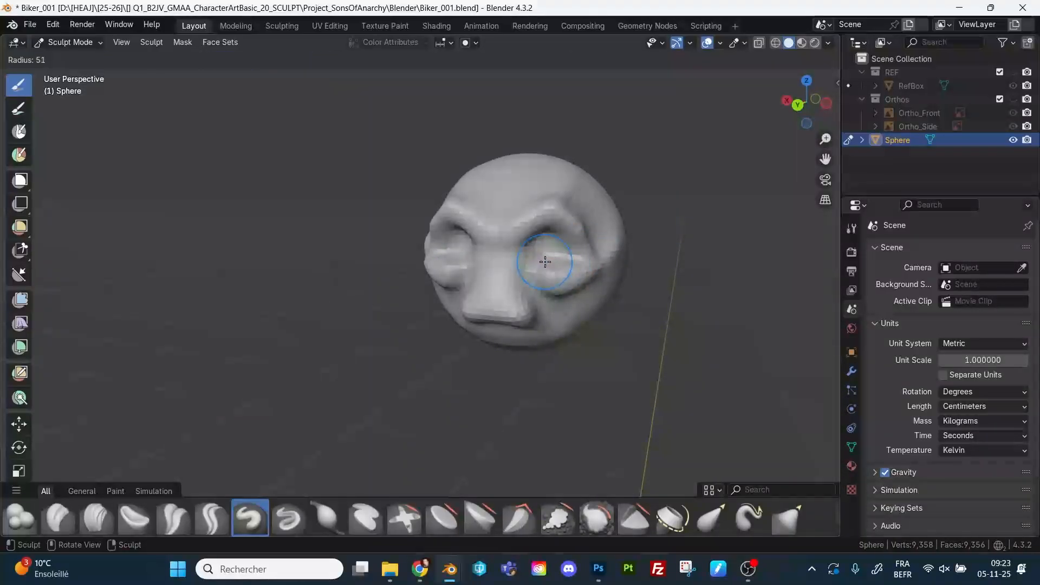
pyautogui.click(612, 257)
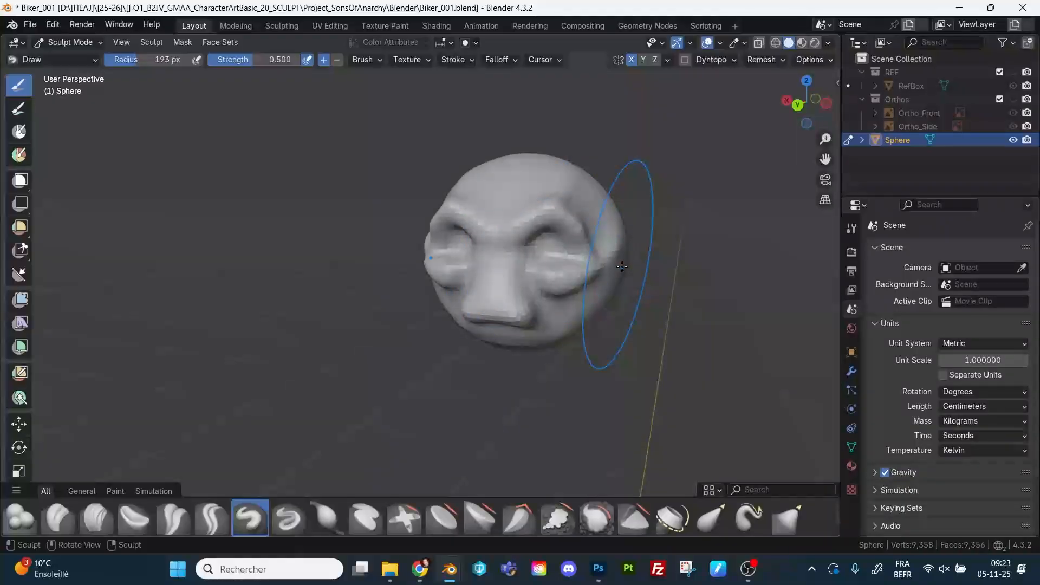
pyautogui.press('f')
pyautogui.click(500, 254)
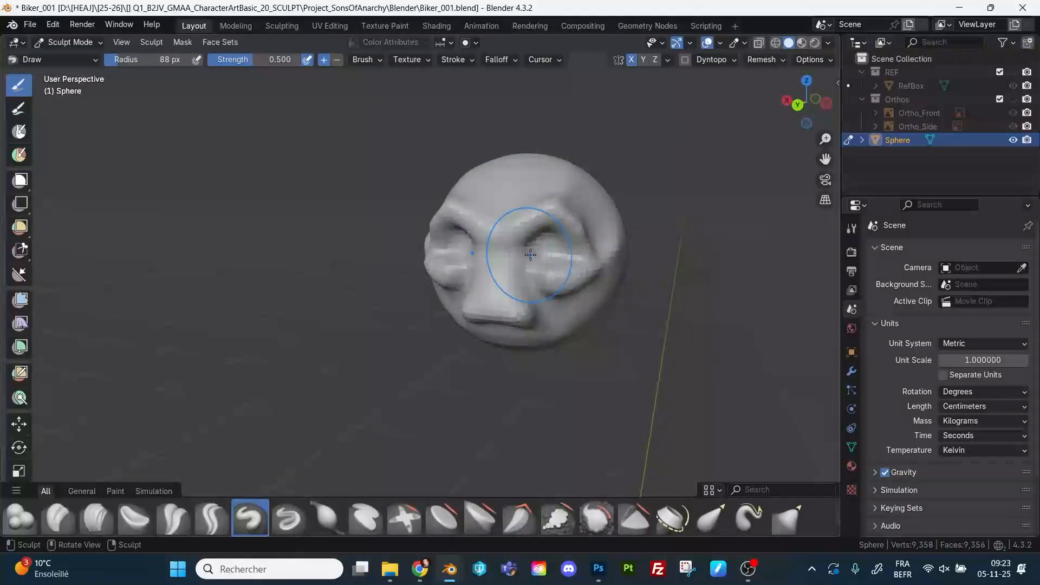
pyautogui.press('f')
pyautogui.click(561, 255)
pyautogui.press('f')
pyautogui.click(526, 254)
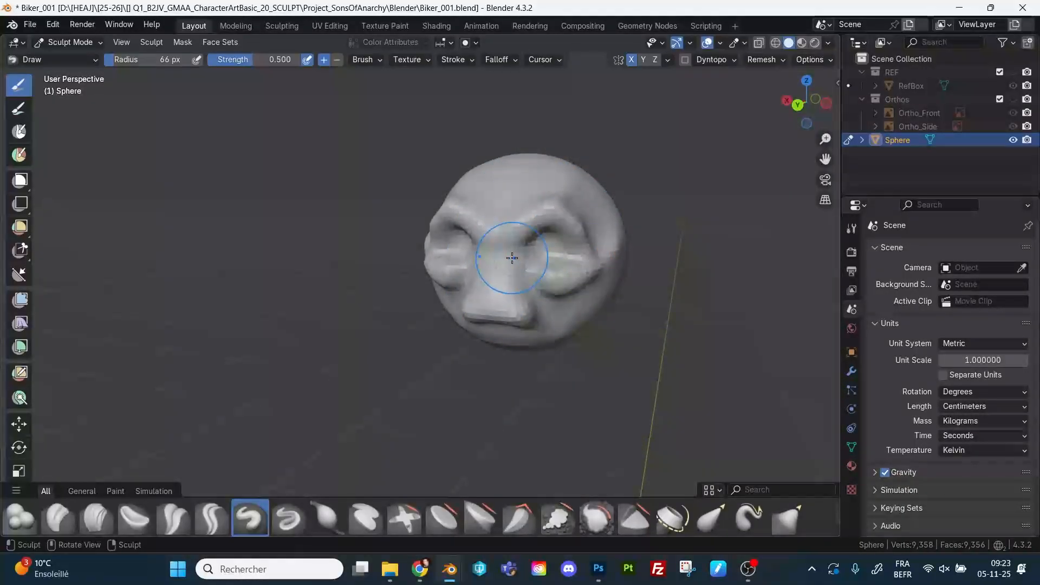
# Voxel-remesh the sculpted head and switch to the Clay Strips brush.
pyautogui.moveTo(528, 255)
pyautogui.mouseDown(button='middle')
pyautogui.moveTo(634, 231)
pyautogui.moveTo(648, 210)
pyautogui.moveTo(633, 203)
pyautogui.mouseUp(button='middle')
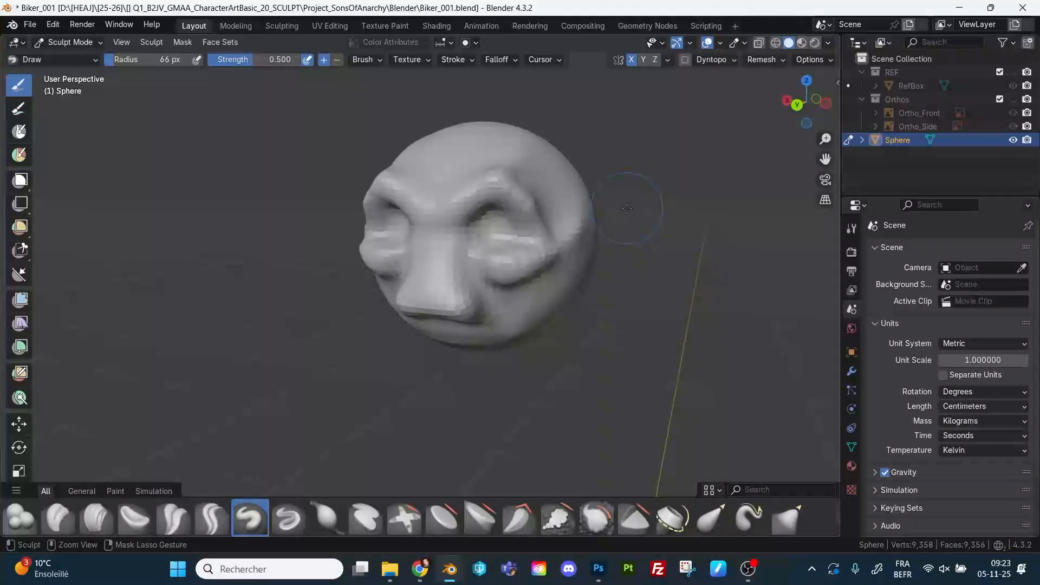
pyautogui.hotkey('ctrl', 'r')
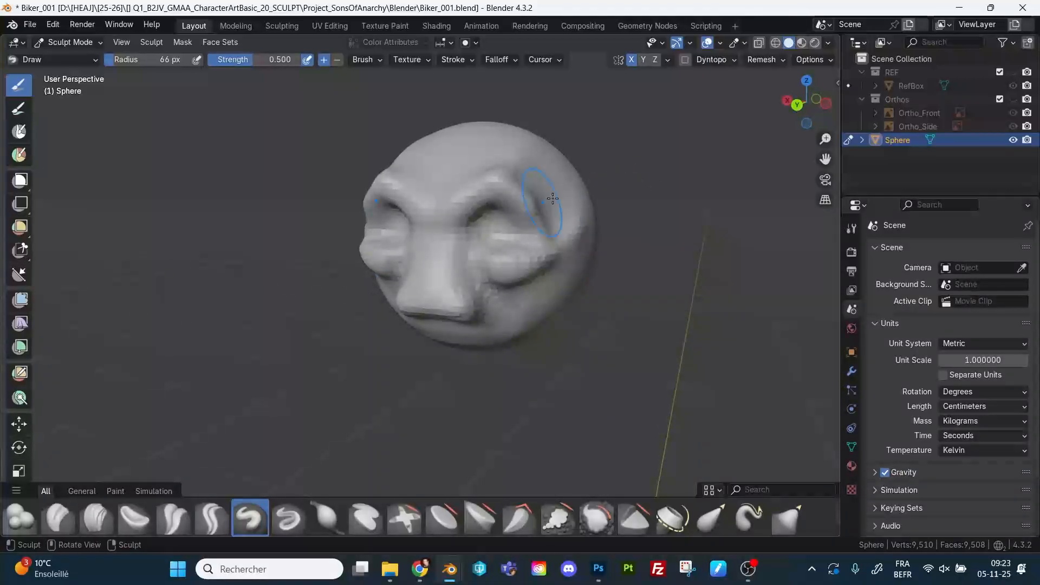
pyautogui.moveTo(567, 196)
pyautogui.mouseDown(button='middle')
pyautogui.moveTo(633, 228)
pyautogui.moveTo(643, 192)
pyautogui.moveTo(613, 204)
pyautogui.mouseUp(button='middle')
pyautogui.scroll(2, 636, 214)
pyautogui.scroll(-3, 642, 197)
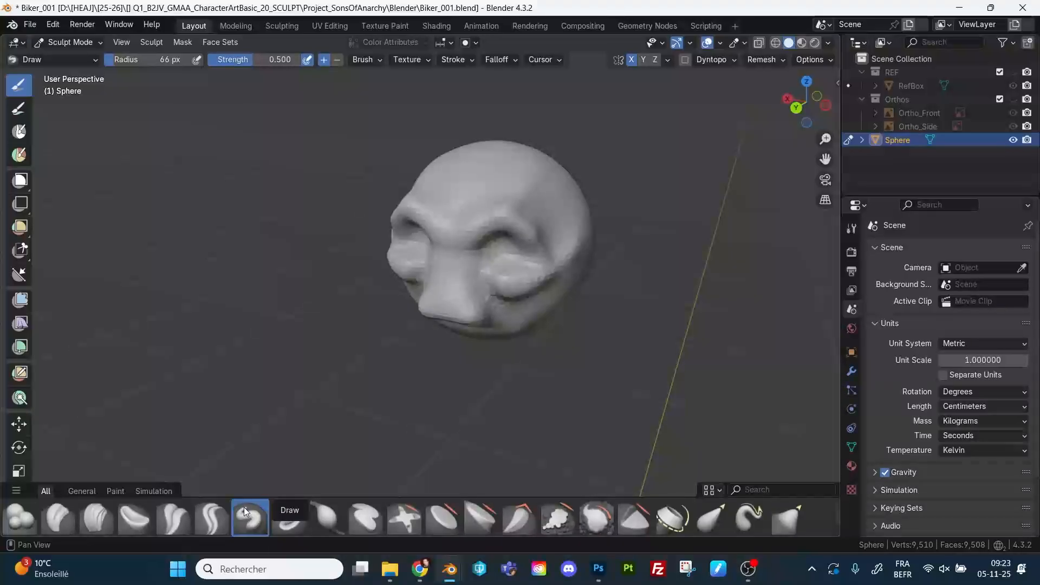
pyautogui.click(90, 521)
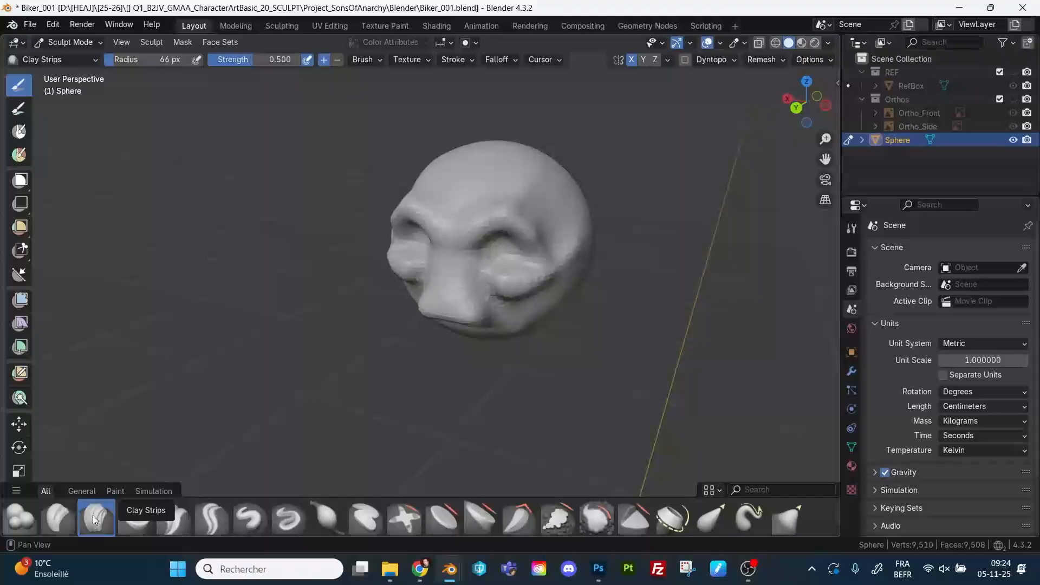
# Set the Clay Strips radius to 40 px and build up the forehead and the sides of the skull above the brow.
pyautogui.moveTo(514, 282)
pyautogui.mouseDown(button='middle')
pyautogui.moveTo(576, 227)
pyautogui.moveTo(559, 196)
pyautogui.mouseUp(button='middle')
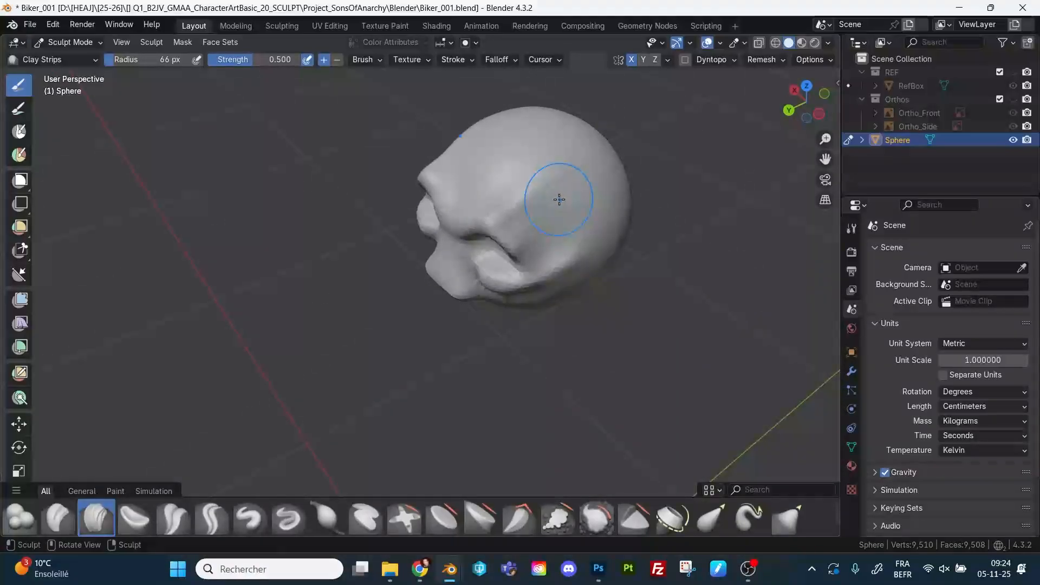
pyautogui.press('f')
pyautogui.click(545, 197)
pyautogui.moveTo(597, 154); pyautogui.dragTo(614, 163, button='middle')
pyautogui.moveTo(479, 186); pyautogui.dragTo(464, 222, button='middle')
pyautogui.moveTo(464, 223)
pyautogui.mouseDown()
pyautogui.moveTo(464, 232)
pyautogui.moveTo(503, 199)
pyautogui.moveTo(508, 174)
pyautogui.mouseUp()
pyautogui.moveTo(512, 167); pyautogui.dragTo(523, 155, button='middle')
pyautogui.moveTo(506, 164)
pyautogui.mouseDown()
pyautogui.moveTo(515, 221)
pyautogui.moveTo(494, 185)
pyautogui.mouseUp()
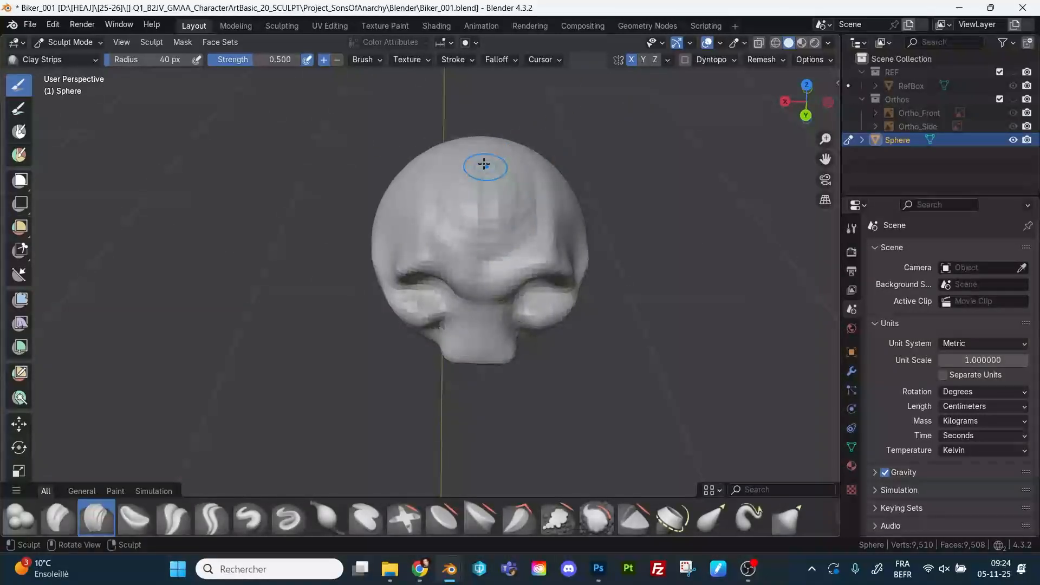
pyautogui.moveTo(483, 164)
pyautogui.mouseDown(button='middle')
pyautogui.moveTo(499, 167)
pyautogui.moveTo(489, 211)
pyautogui.moveTo(541, 183)
pyautogui.mouseUp(button='middle')
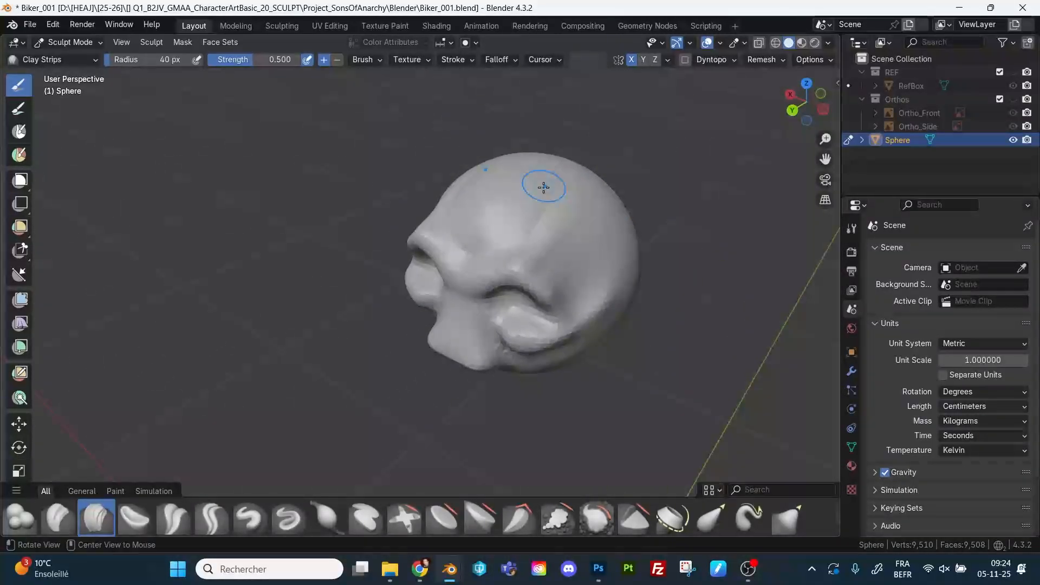
pyautogui.moveTo(587, 234)
pyautogui.mouseDown(button='middle')
pyautogui.moveTo(557, 234)
pyautogui.moveTo(566, 237)
pyautogui.moveTo(509, 267)
pyautogui.moveTo(566, 212)
pyautogui.moveTo(550, 236)
pyautogui.moveTo(597, 218)
pyautogui.moveTo(547, 264)
pyautogui.moveTo(563, 241)
pyautogui.mouseUp(button='middle')
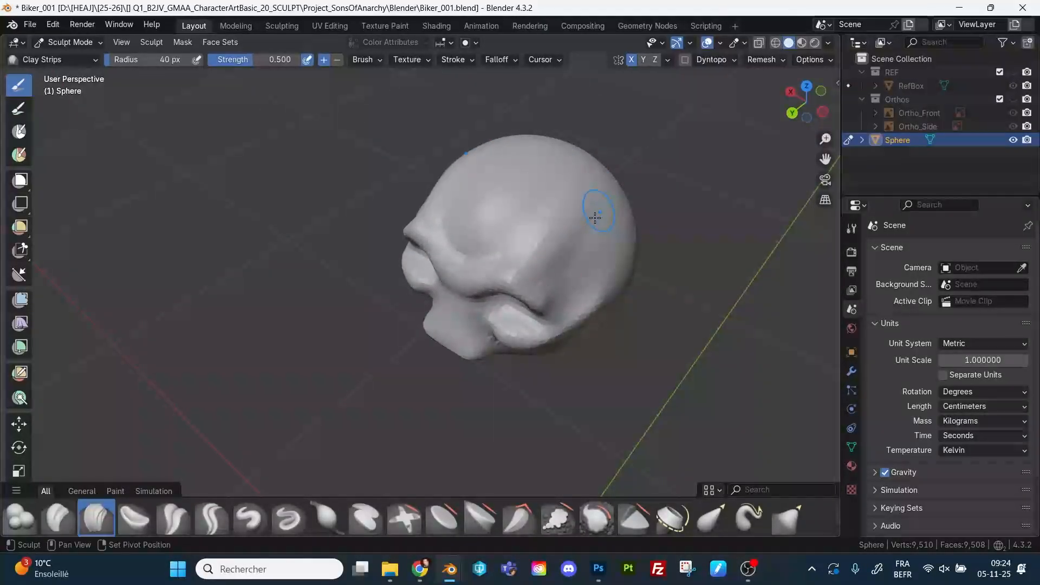
pyautogui.moveTo(594, 206)
pyautogui.mouseDown(button='middle')
pyautogui.moveTo(582, 168)
pyautogui.moveTo(640, 257)
pyautogui.mouseUp(button='middle')
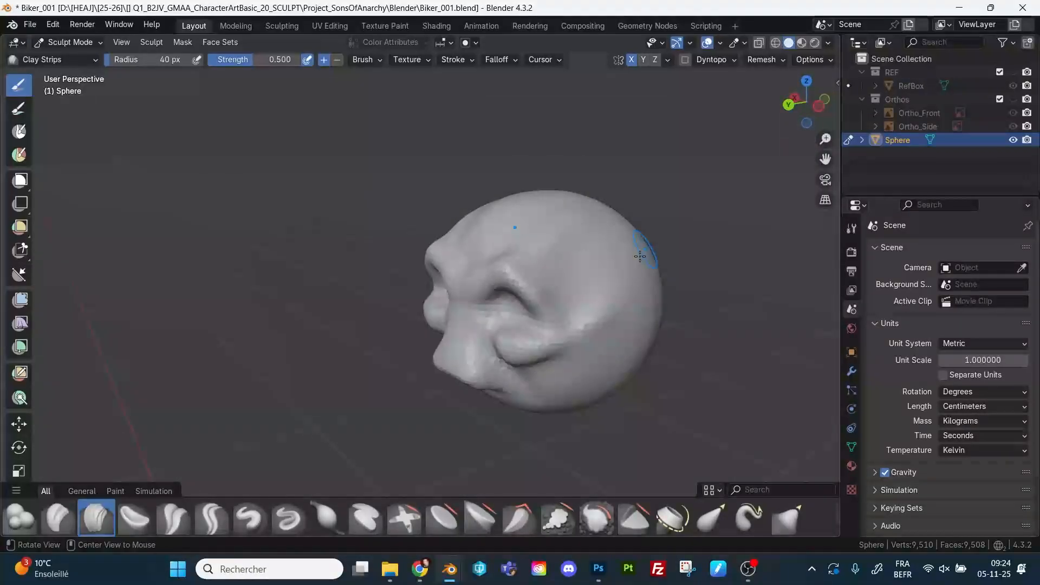
pyautogui.moveTo(629, 309); pyautogui.dragTo(534, 348, button='middle')
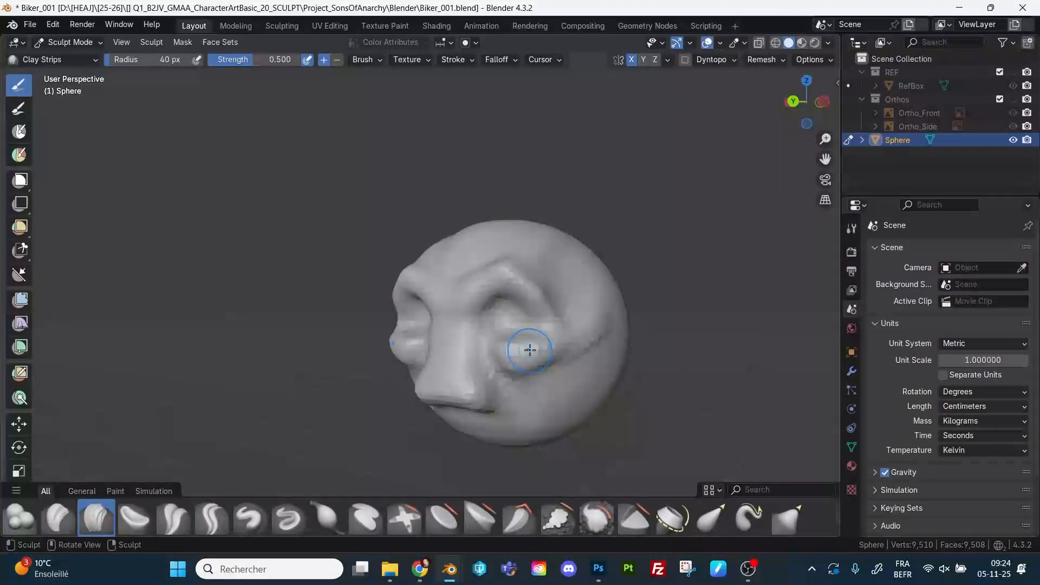
# Build up the cheekbones from below the eye sockets back along the sides of the head, using a 33 px Clay Strips radius.
pyautogui.press('f')
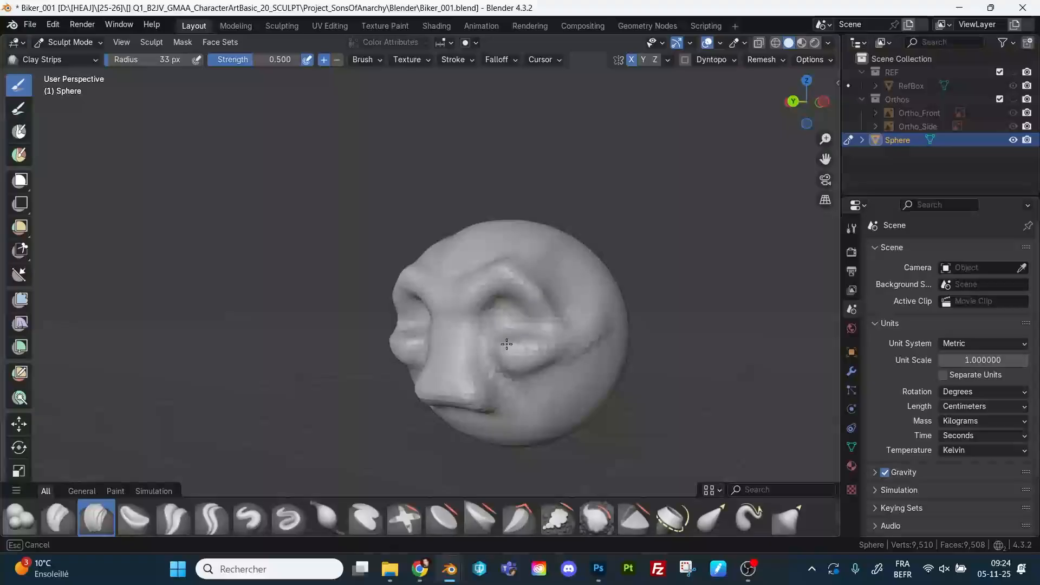
pyautogui.moveTo(551, 353)
pyautogui.mouseDown(button='middle')
pyautogui.moveTo(501, 361)
pyautogui.moveTo(488, 348)
pyautogui.moveTo(502, 358)
pyautogui.mouseUp(button='middle')
pyautogui.moveTo(582, 339); pyautogui.dragTo(548, 354, button='middle')
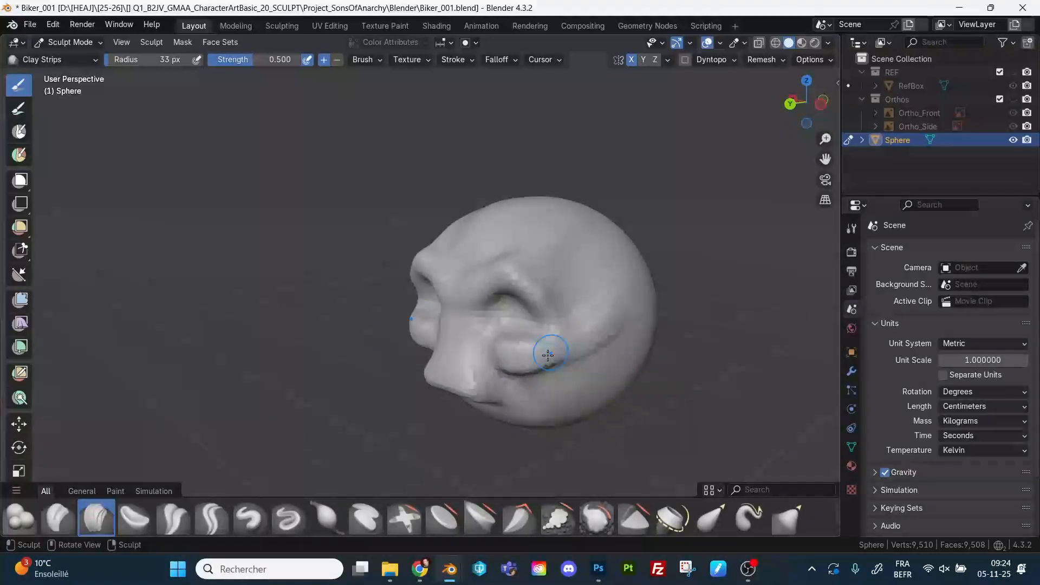
pyautogui.moveTo(616, 291); pyautogui.dragTo(578, 318, button='middle')
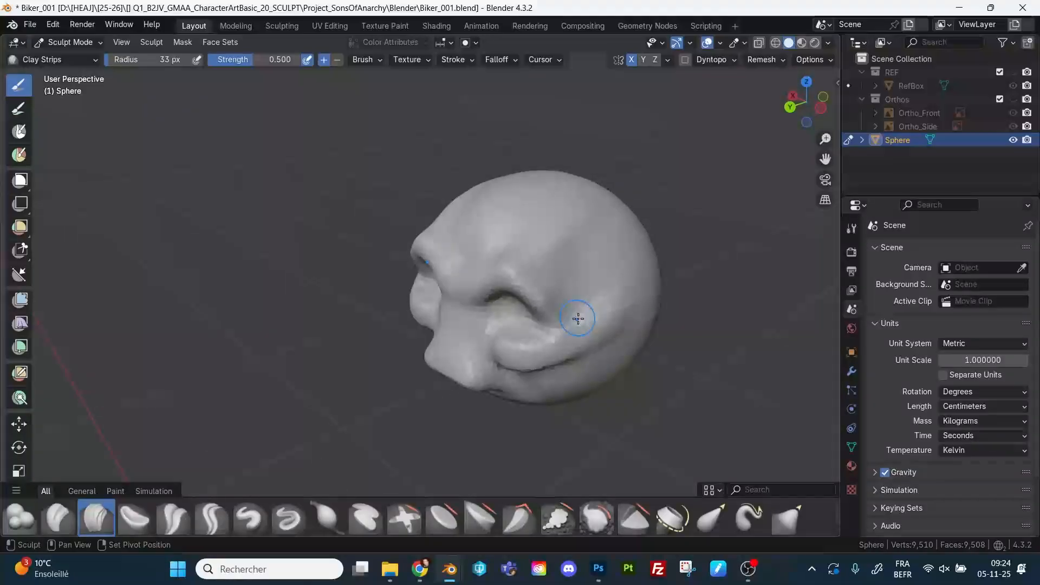
pyautogui.moveTo(636, 332); pyautogui.dragTo(641, 307, button='middle')
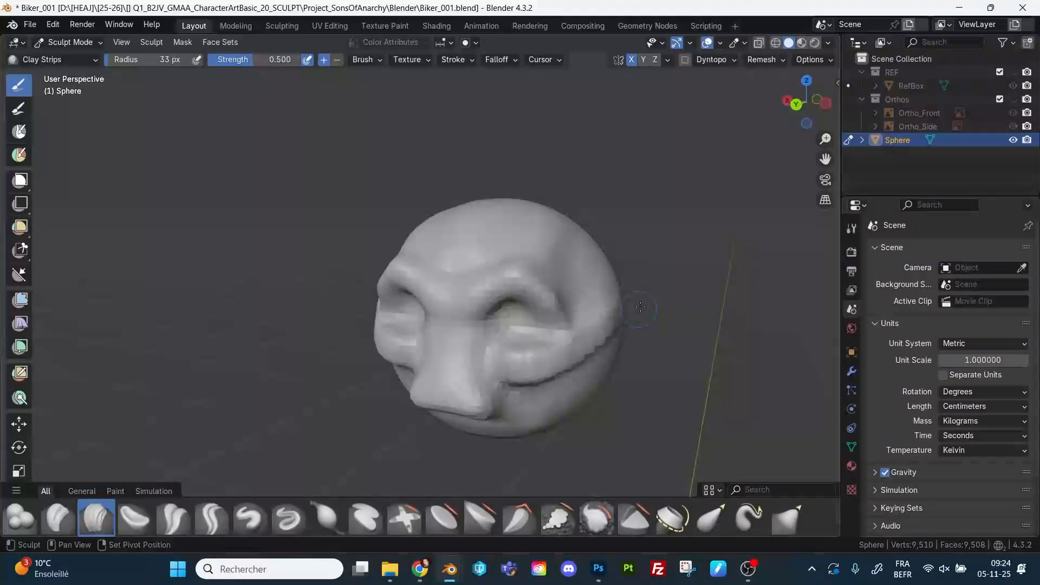
pyautogui.moveTo(565, 347); pyautogui.dragTo(550, 264, button='middle')
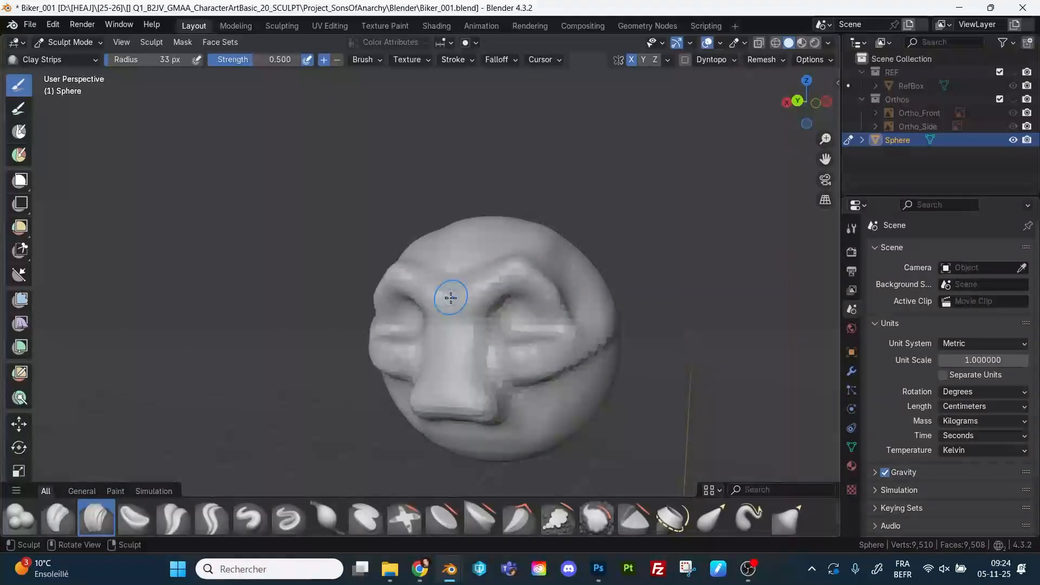
# Thicken the brow ridges with Clay Strips, arching from the nose bridge over both eye sockets.
pyautogui.moveTo(451, 298)
pyautogui.mouseDown()
pyautogui.moveTo(494, 269)
pyautogui.moveTo(457, 301)
pyautogui.moveTo(546, 289)
pyautogui.mouseUp()
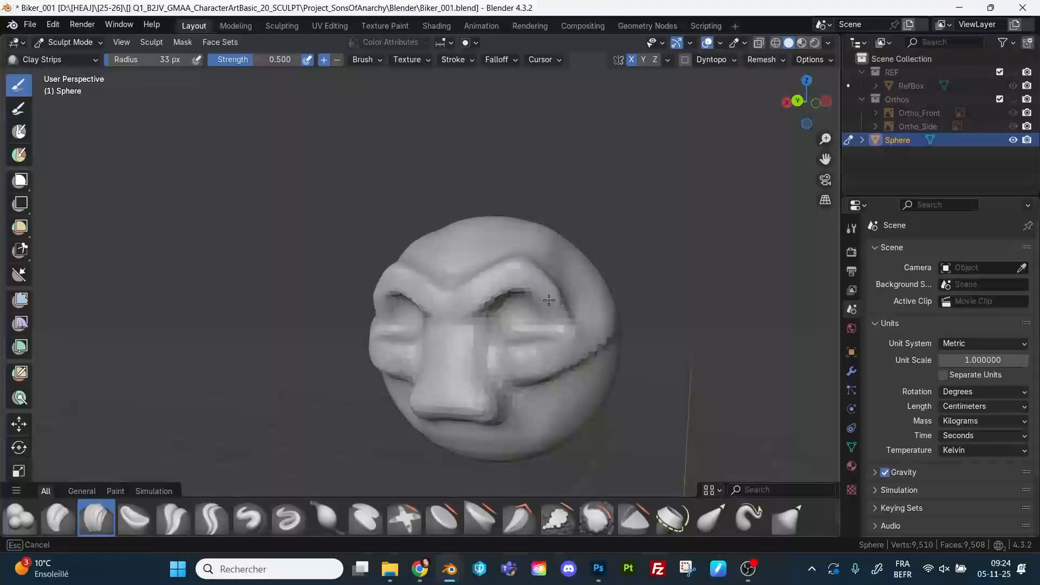
pyautogui.moveTo(556, 277)
pyautogui.mouseDown(button='middle')
pyautogui.moveTo(505, 251)
pyautogui.moveTo(536, 270)
pyautogui.moveTo(480, 290)
pyautogui.mouseUp(button='middle')
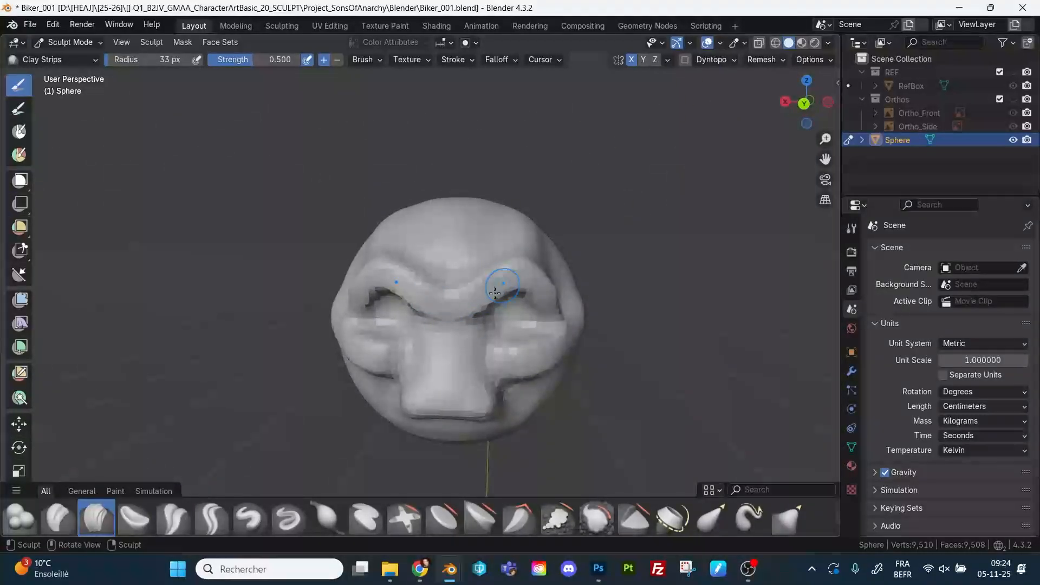
pyautogui.moveTo(457, 368)
pyautogui.mouseDown(button='middle')
pyautogui.moveTo(447, 356)
pyautogui.moveTo(489, 333)
pyautogui.moveTo(495, 366)
pyautogui.moveTo(498, 340)
pyautogui.mouseUp(button='middle')
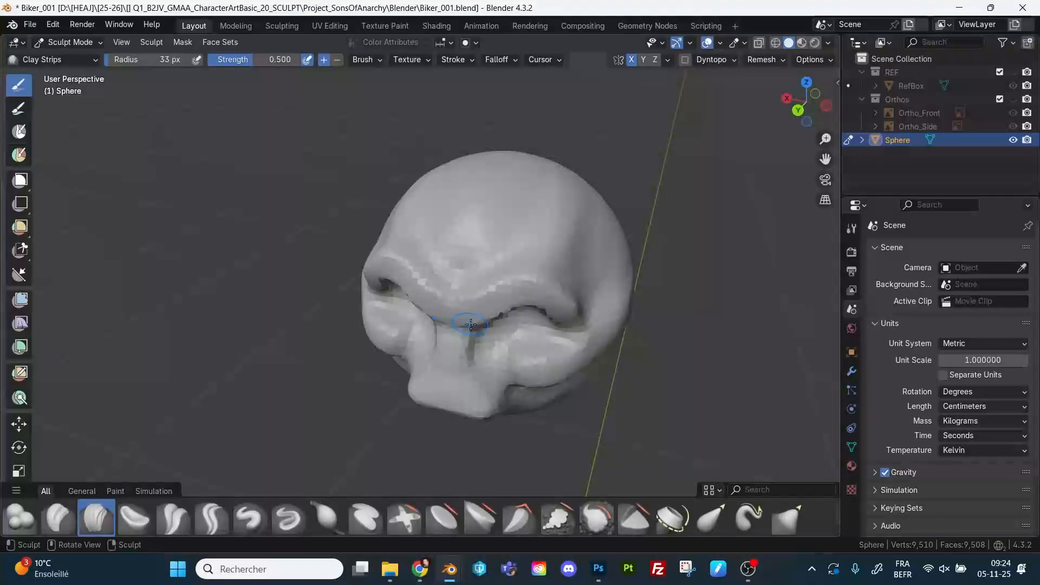
# Switch to the Grab brush, enlarge its radius to about 102 px and pull the nose block downward.
pyautogui.click(788, 515)
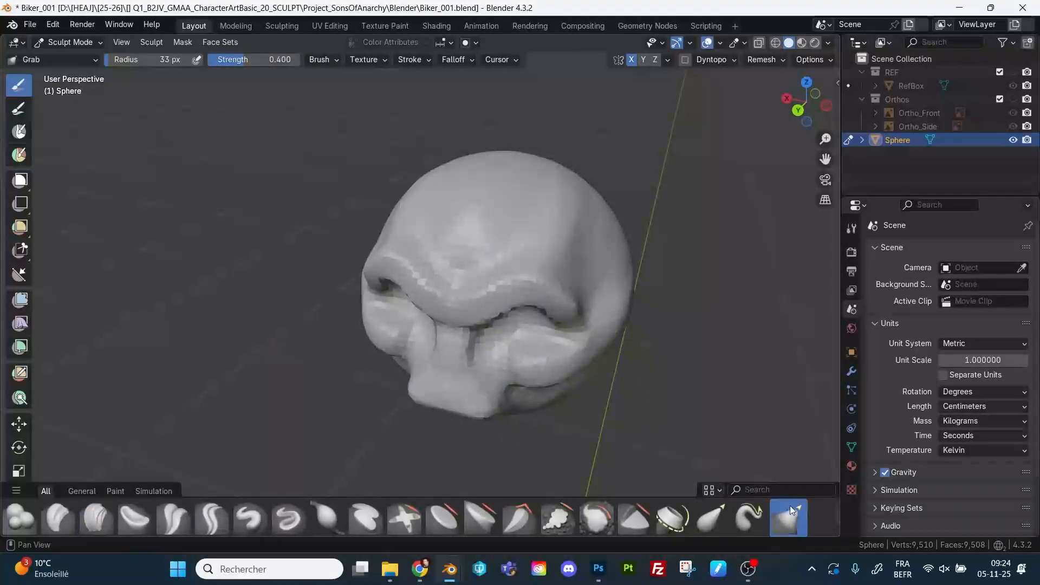
pyautogui.keyDown('alt'); pyautogui.moveTo(639, 375); pyautogui.dragTo(669, 361); pyautogui.keyUp('alt')
pyautogui.keyDown('ctrl'); pyautogui.keyDown('alt'); pyautogui.moveTo(669, 328); pyautogui.dragTo(605, 347); pyautogui.keyUp('alt'); pyautogui.keyUp('ctrl')
pyautogui.keyDown('alt'); pyautogui.moveTo(640, 359); pyautogui.dragTo(606, 341); pyautogui.keyUp('alt')
pyautogui.press('f')
pyautogui.click(516, 342)
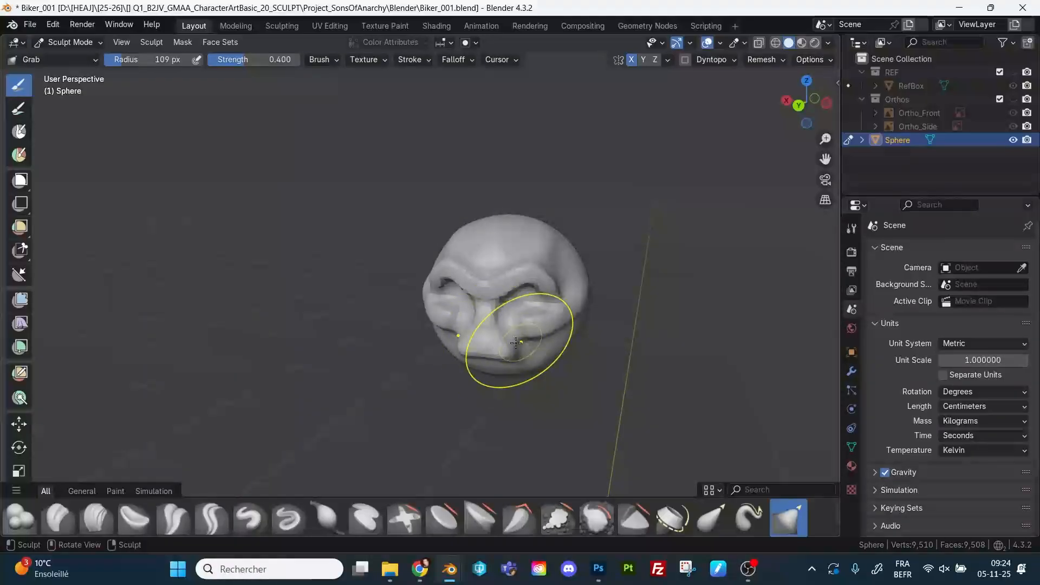
pyautogui.press('f')
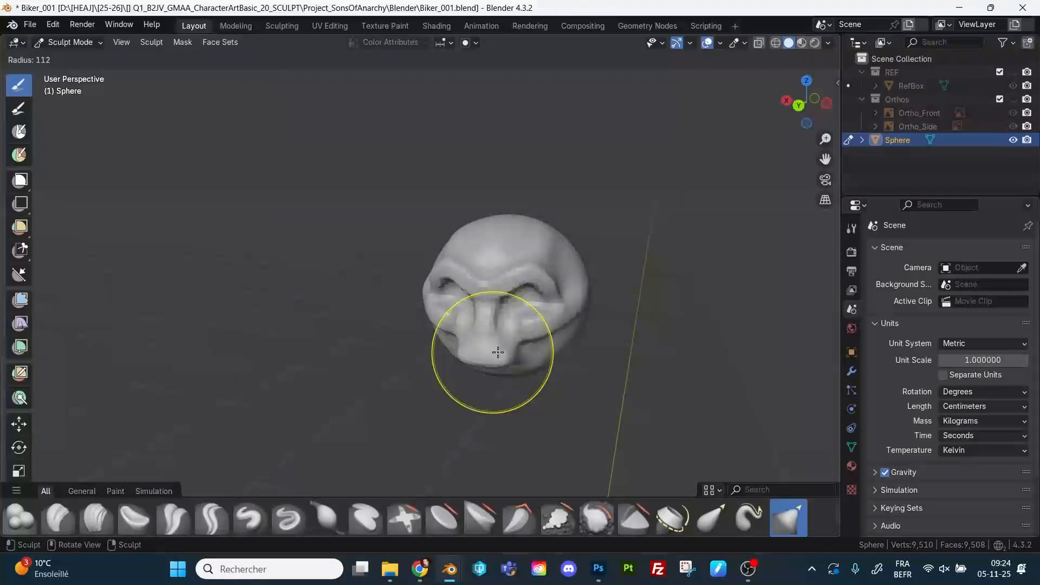
pyautogui.click(507, 357)
pyautogui.moveTo(513, 356)
pyautogui.keyDown('alt'); pyautogui.mouseDown()
pyautogui.moveTo(509, 366)
pyautogui.moveTo(492, 336)
pyautogui.moveTo(464, 327)
pyautogui.moveTo(474, 311)
pyautogui.moveTo(470, 334)
pyautogui.moveTo(517, 316)
pyautogui.mouseUp(); pyautogui.keyUp('alt')
pyautogui.press('f')
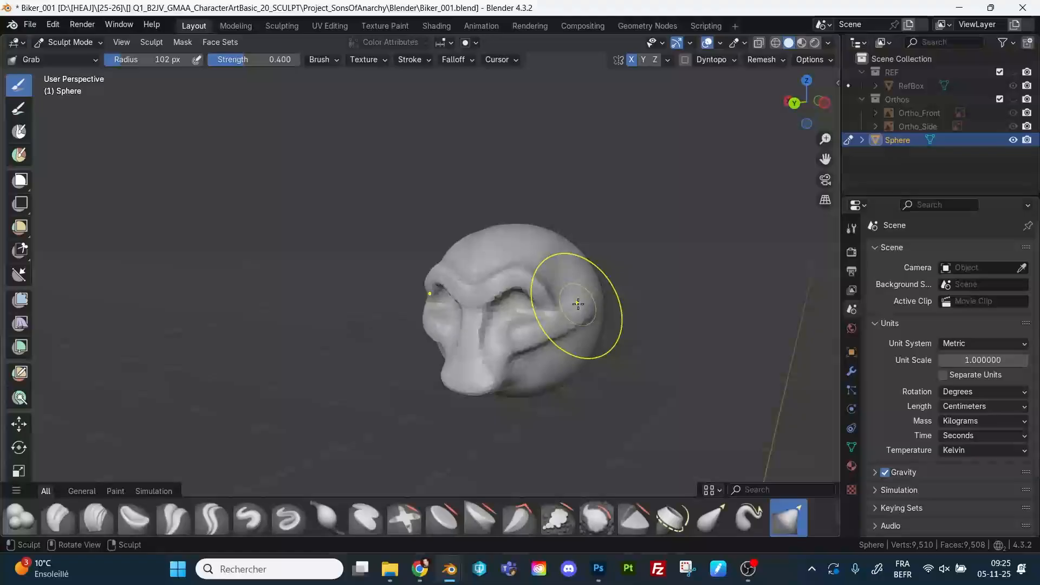
# Set the Grab radius to 185 px and push the underside of the skull up, elongating the back of the head.
pyautogui.press('f')
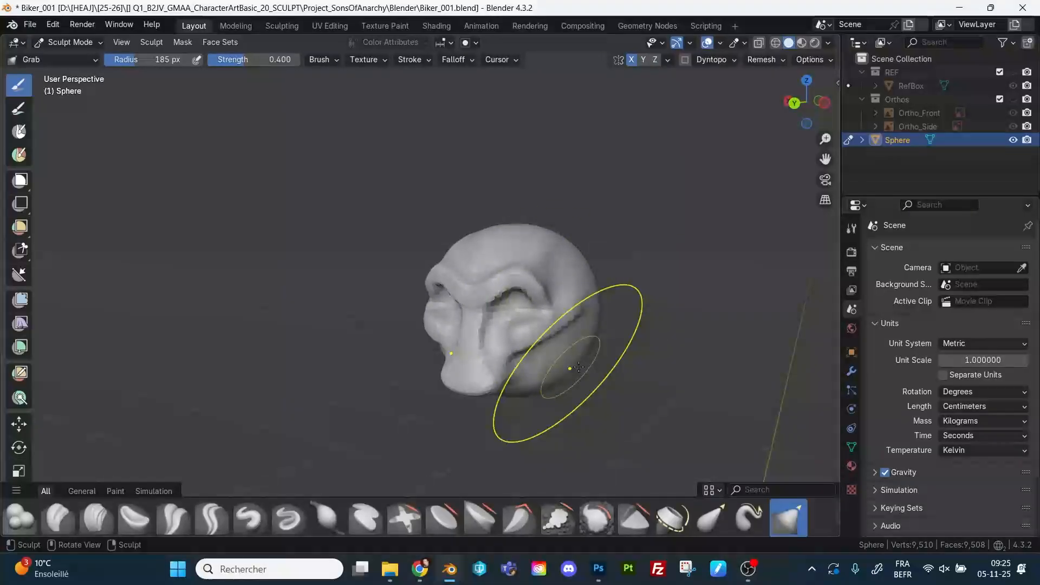
pyautogui.keyDown('alt'); pyautogui.moveTo(578, 367); pyautogui.dragTo(558, 391); pyautogui.keyUp('alt')
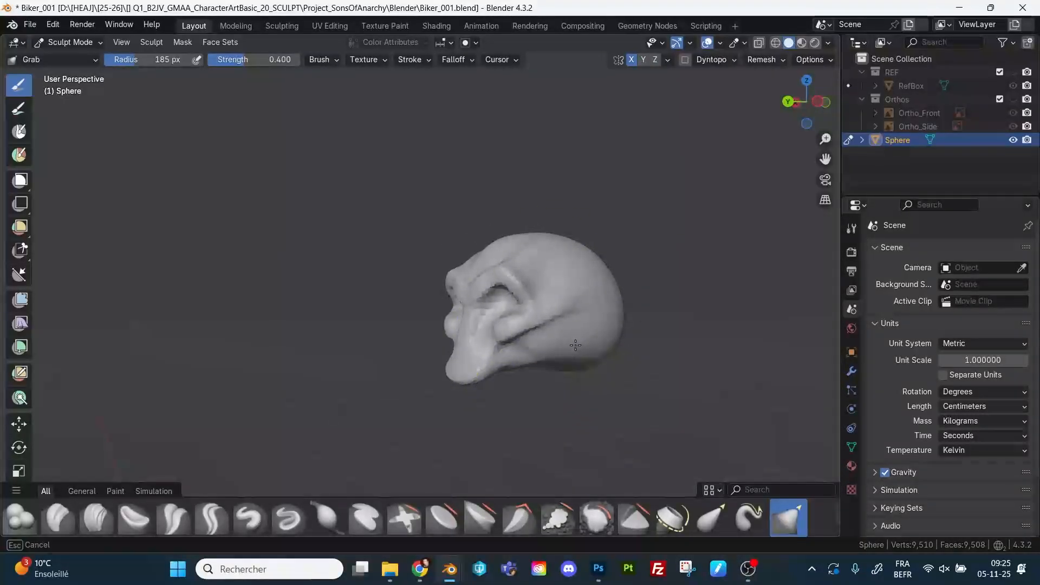
pyautogui.keyDown('alt'); pyautogui.moveTo(563, 331); pyautogui.dragTo(519, 326); pyautogui.keyUp('alt')
pyautogui.moveTo(627, 360)
pyautogui.mouseDown()
pyautogui.moveTo(626, 337)
pyautogui.moveTo(633, 345)
pyautogui.mouseUp()
pyautogui.moveTo(548, 325)
pyautogui.keyDown('alt'); pyautogui.mouseDown()
pyautogui.moveTo(620, 332)
pyautogui.moveTo(580, 330)
pyautogui.mouseUp(); pyautogui.keyUp('alt')
# Reduce the Grab radius to 96 px and lengthen the lower face into a narrow muzzle beneath the cheekbones.
pyautogui.press('f')
pyautogui.click(463, 342)
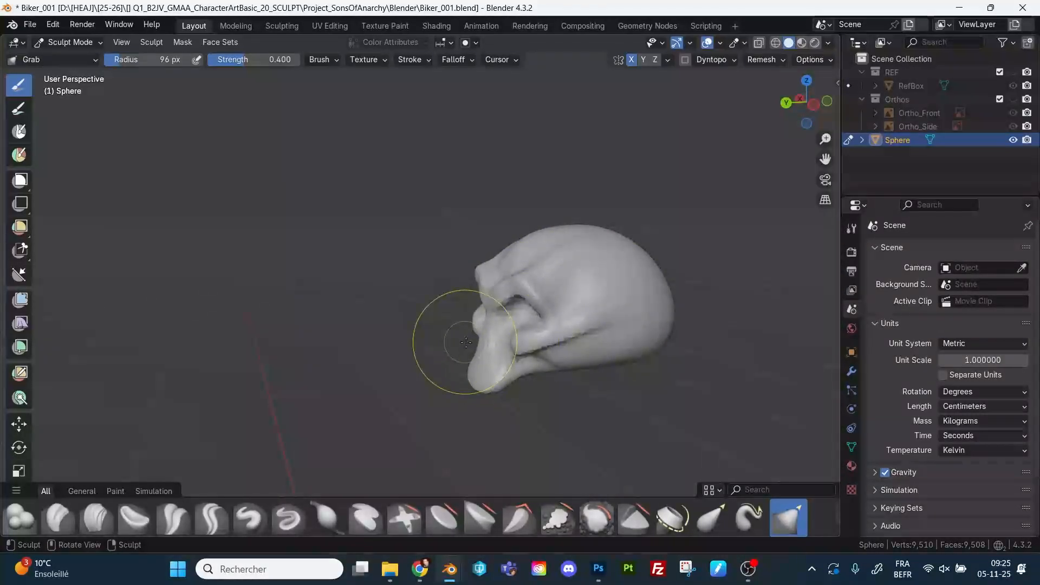
pyautogui.keyDown('alt'); pyautogui.moveTo(539, 394); pyautogui.dragTo(496, 380); pyautogui.keyUp('alt')
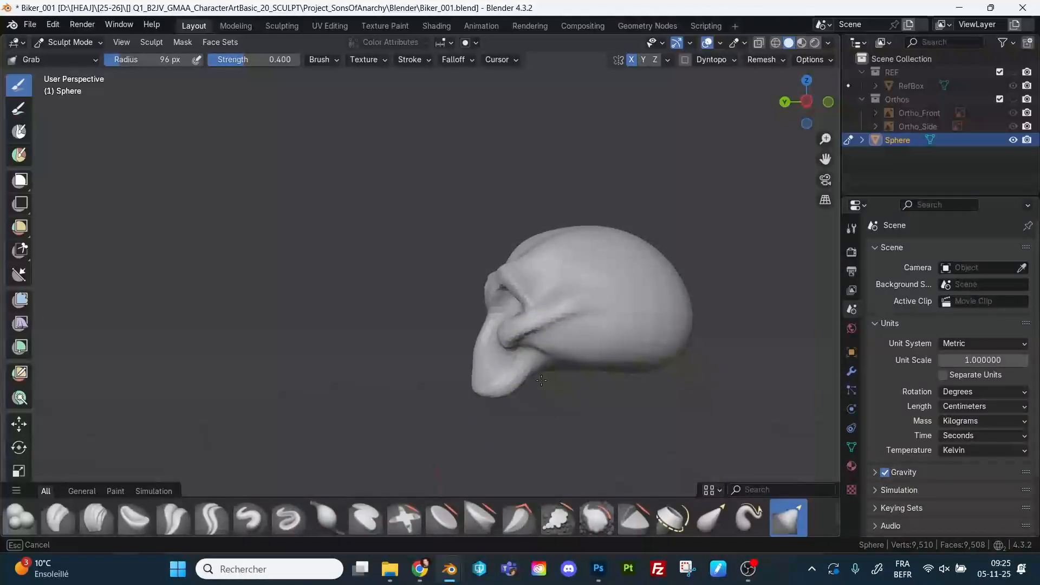
pyautogui.moveTo(532, 384); pyautogui.dragTo(534, 386)
pyautogui.moveTo(541, 390)
pyautogui.keyDown('alt'); pyautogui.mouseDown()
pyautogui.moveTo(576, 398)
pyautogui.moveTo(534, 383)
pyautogui.mouseUp(); pyautogui.keyUp('alt')
pyautogui.moveTo(520, 368); pyautogui.dragTo(515, 366)
pyautogui.keyDown('alt'); pyautogui.moveTo(518, 371); pyautogui.dragTo(545, 371); pyautogui.keyUp('alt')
pyautogui.moveTo(495, 342); pyautogui.dragTo(492, 342)
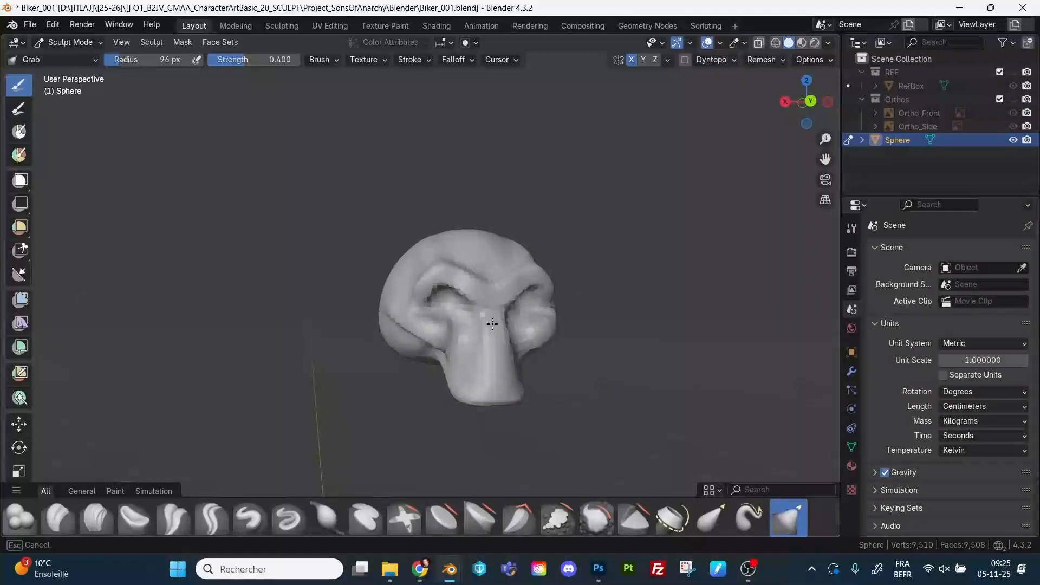
# Reshape the brow ridges and eye sockets with Grab, and voxel-remesh the head.
pyautogui.moveTo(457, 278)
pyautogui.mouseDown()
pyautogui.moveTo(430, 249)
pyautogui.moveTo(430, 281)
pyautogui.mouseUp()
pyautogui.keyDown('alt'); pyautogui.moveTo(430, 281); pyautogui.dragTo(448, 277); pyautogui.keyUp('alt')
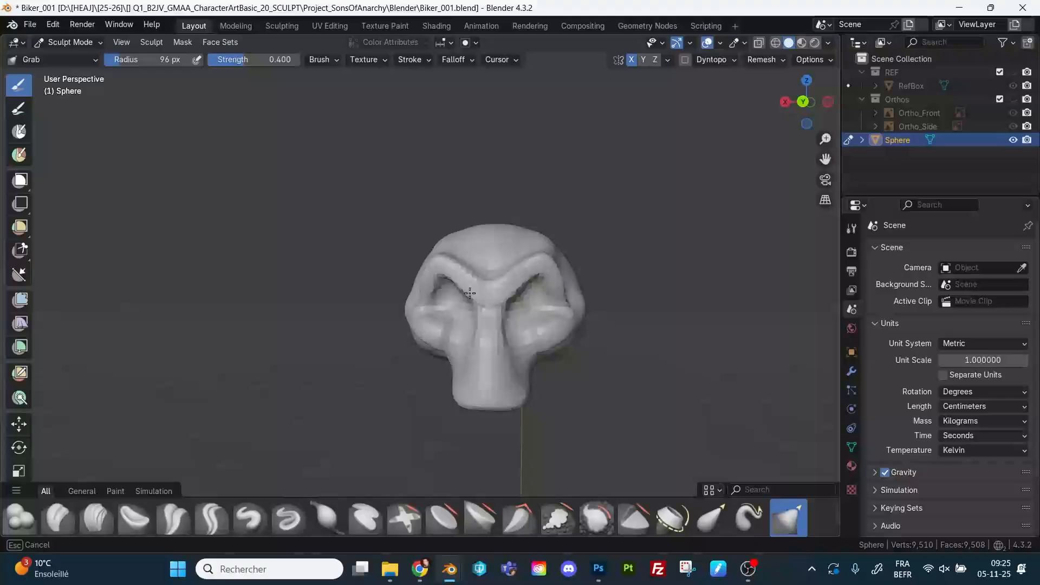
pyautogui.hotkey('ctrl', 'r')
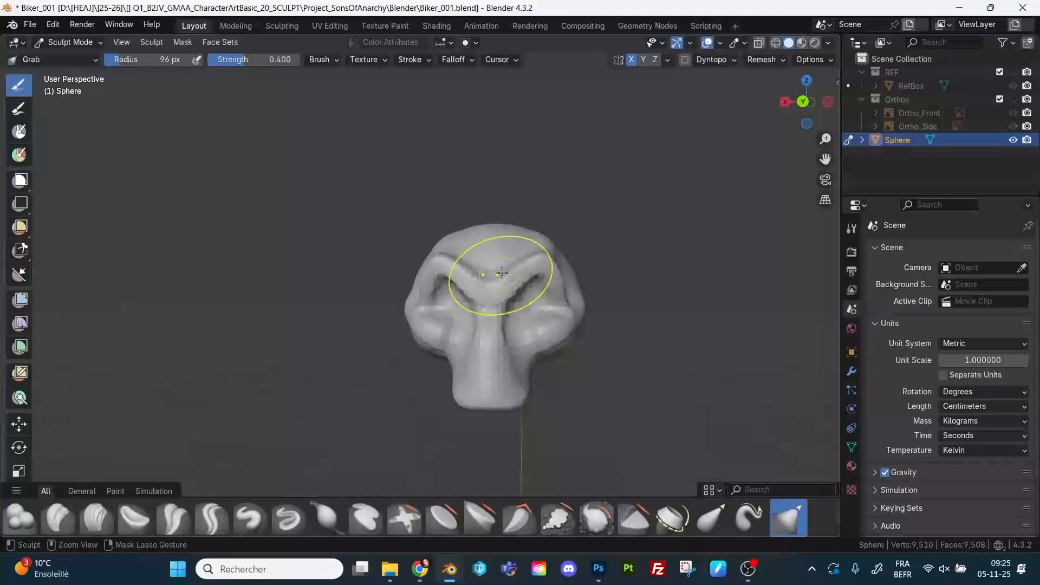
pyautogui.moveTo(529, 308); pyautogui.dragTo(526, 306)
# Refine the muzzle and jaw base from the side and behind with Grab, reducing the radius to 64 px.
pyautogui.moveTo(526, 306)
pyautogui.mouseDown(button='middle')
pyautogui.moveTo(566, 314)
pyautogui.moveTo(446, 310)
pyautogui.mouseUp(button='middle')
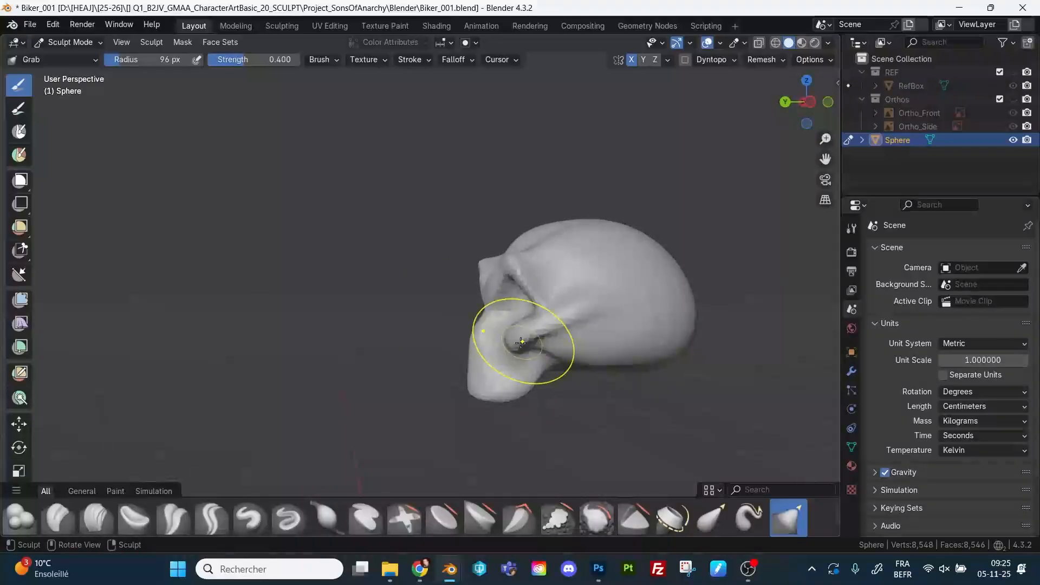
pyautogui.moveTo(495, 361); pyautogui.dragTo(489, 340, button='middle')
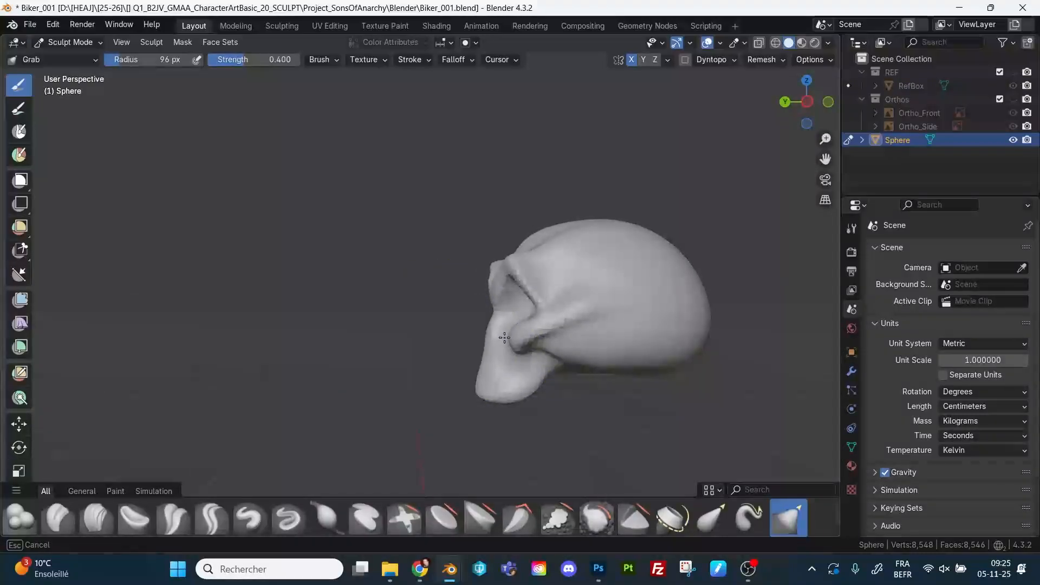
pyautogui.moveTo(526, 381)
pyautogui.mouseDown(button='middle')
pyautogui.moveTo(506, 371)
pyautogui.moveTo(557, 390)
pyautogui.moveTo(558, 360)
pyautogui.mouseUp(button='middle')
pyautogui.press('f')
pyautogui.click(516, 376)
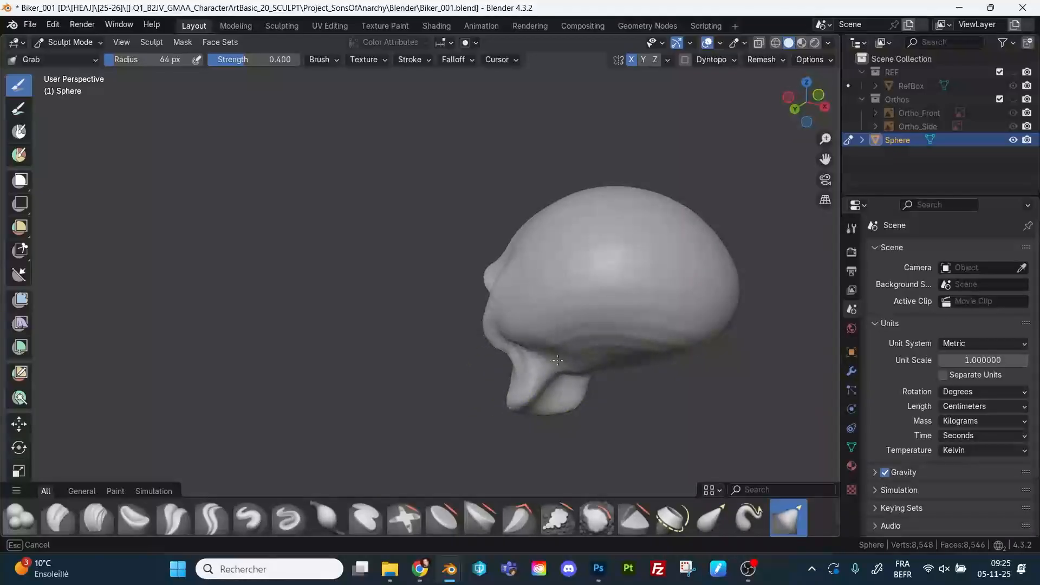
pyautogui.moveTo(542, 399)
pyautogui.mouseDown(button='middle')
pyautogui.moveTo(585, 304)
pyautogui.moveTo(546, 397)
pyautogui.moveTo(580, 347)
pyautogui.moveTo(593, 374)
pyautogui.moveTo(595, 362)
pyautogui.moveTo(620, 378)
pyautogui.mouseUp(button='middle')
pyautogui.moveTo(680, 366)
pyautogui.mouseDown(button='middle')
pyautogui.moveTo(730, 376)
pyautogui.moveTo(712, 385)
pyautogui.moveTo(740, 379)
pyautogui.moveTo(700, 373)
pyautogui.mouseUp(button='middle')
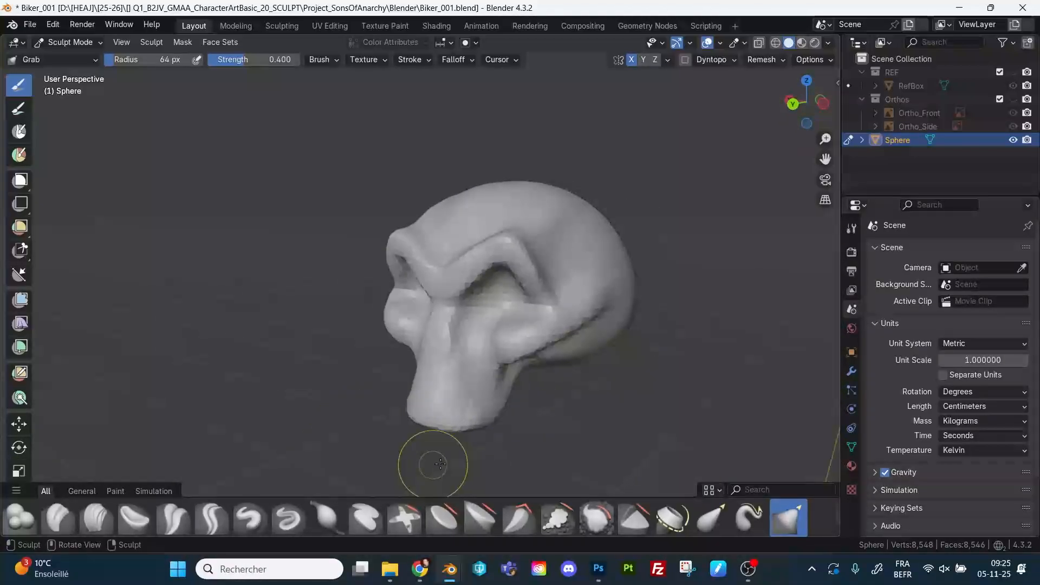
# Flatten the temples behind the brow ridges using the Flatten/Contrast brush at an 89 px radius.
pyautogui.click(444, 511)
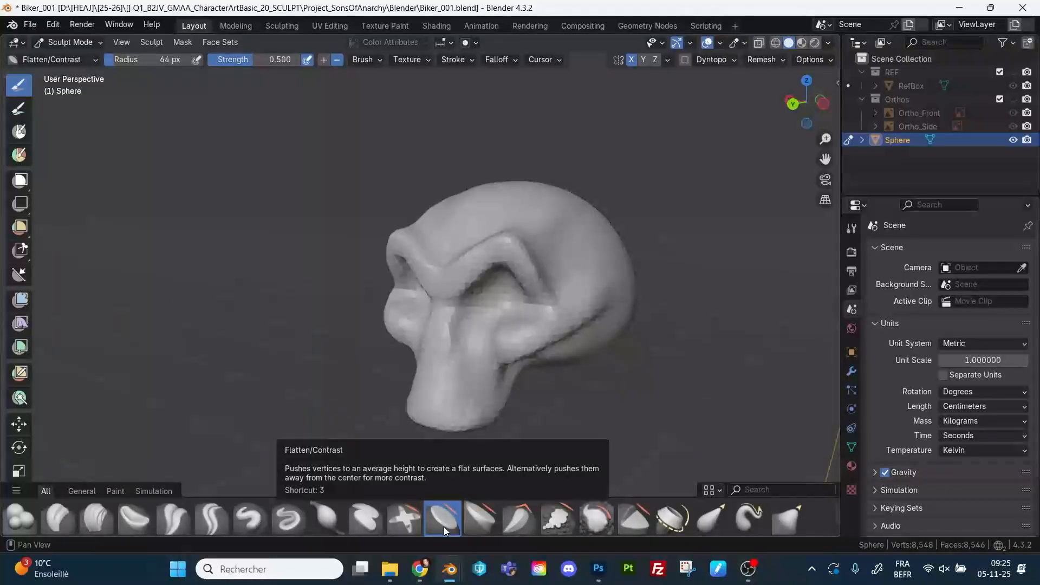
pyautogui.moveTo(614, 302); pyautogui.dragTo(541, 221, button='middle')
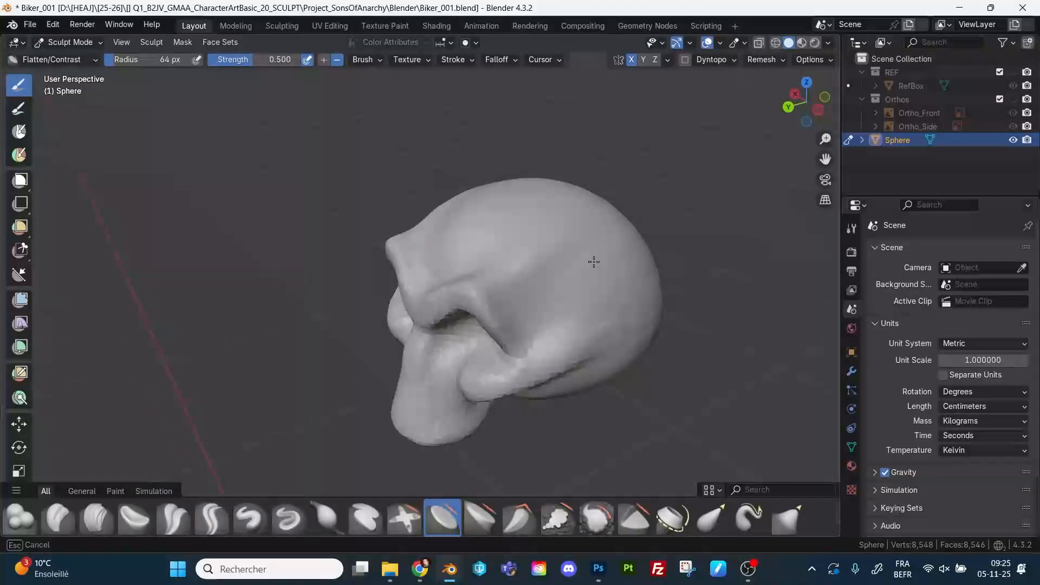
pyautogui.press('f')
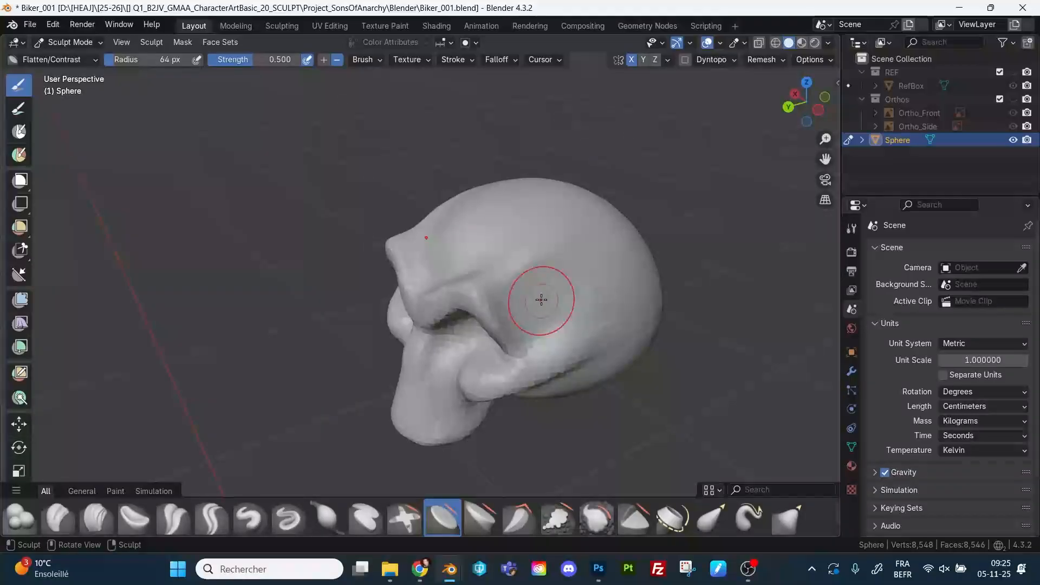
pyautogui.click(545, 289)
pyautogui.moveTo(545, 289)
pyautogui.mouseDown(button='middle')
pyautogui.moveTo(566, 272)
pyautogui.moveTo(497, 262)
pyautogui.mouseUp(button='middle')
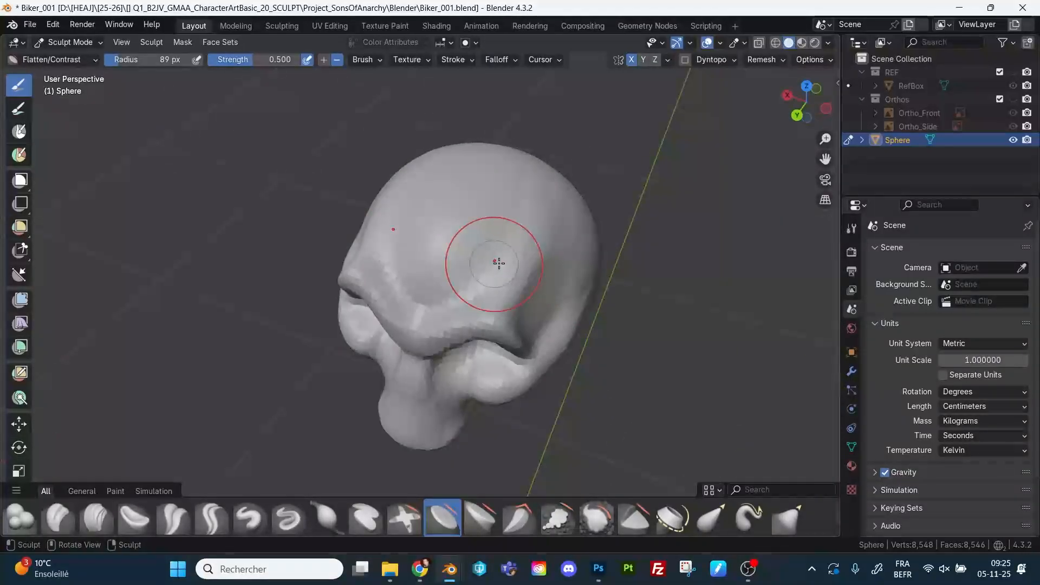
# Reduce the Flatten/Contrast radius to 51 px and plane the forehead sides where they turn into the temples.
pyautogui.press('f')
pyautogui.click(490, 298)
pyautogui.moveTo(490, 298); pyautogui.dragTo(512, 247)
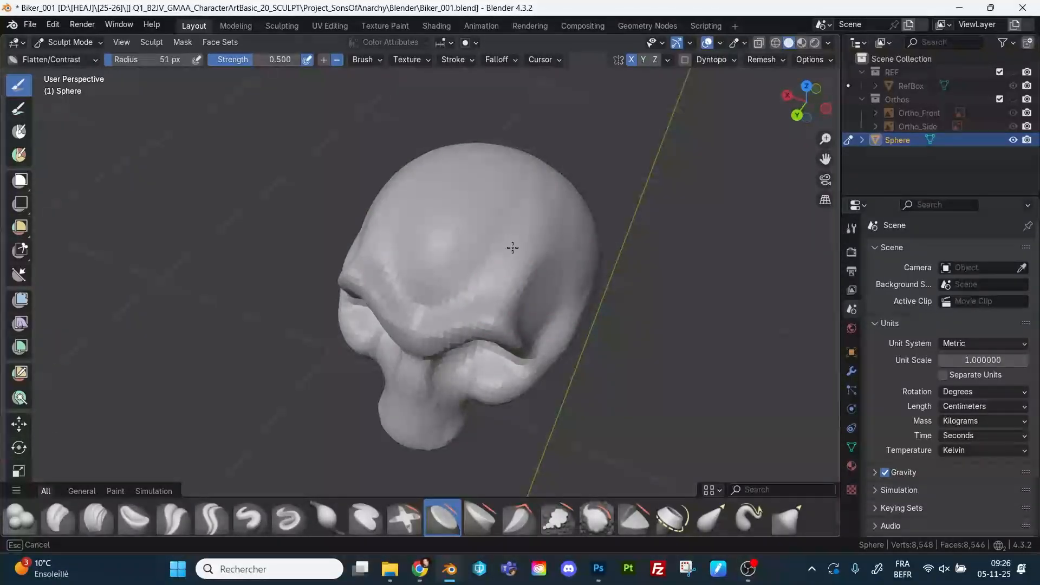
pyautogui.moveTo(490, 296); pyautogui.dragTo(534, 248, button='middle')
pyautogui.moveTo(534, 249); pyautogui.dragTo(517, 308)
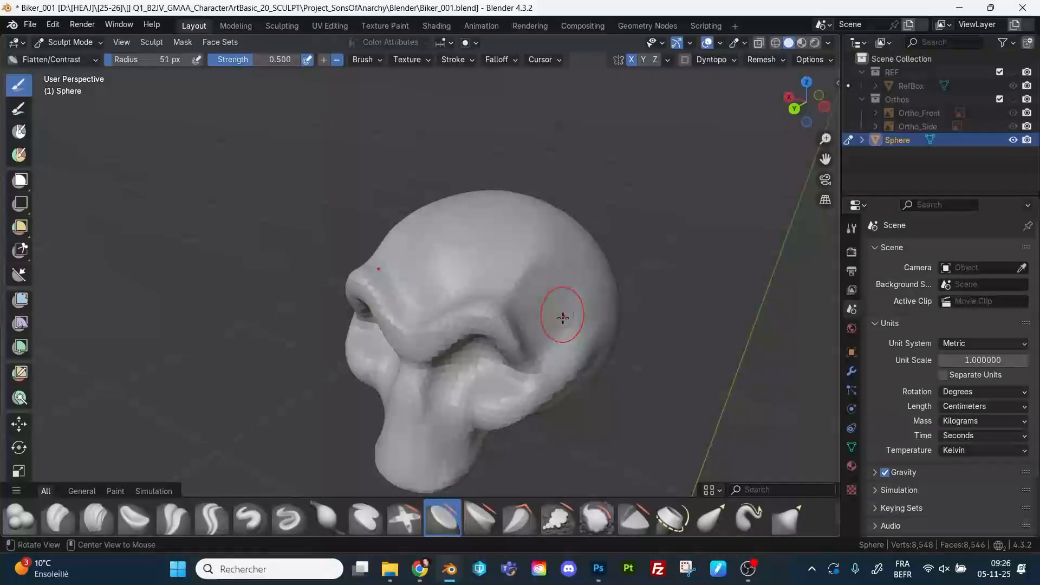
# Flatten the cheekbones and their undersides below the eye sockets with Flatten/Contrast, working around the side of the head.
pyautogui.moveTo(562, 315)
pyautogui.mouseDown(button='middle')
pyautogui.moveTo(592, 346)
pyautogui.moveTo(580, 354)
pyautogui.mouseUp(button='middle')
pyautogui.moveTo(506, 413); pyautogui.dragTo(504, 423)
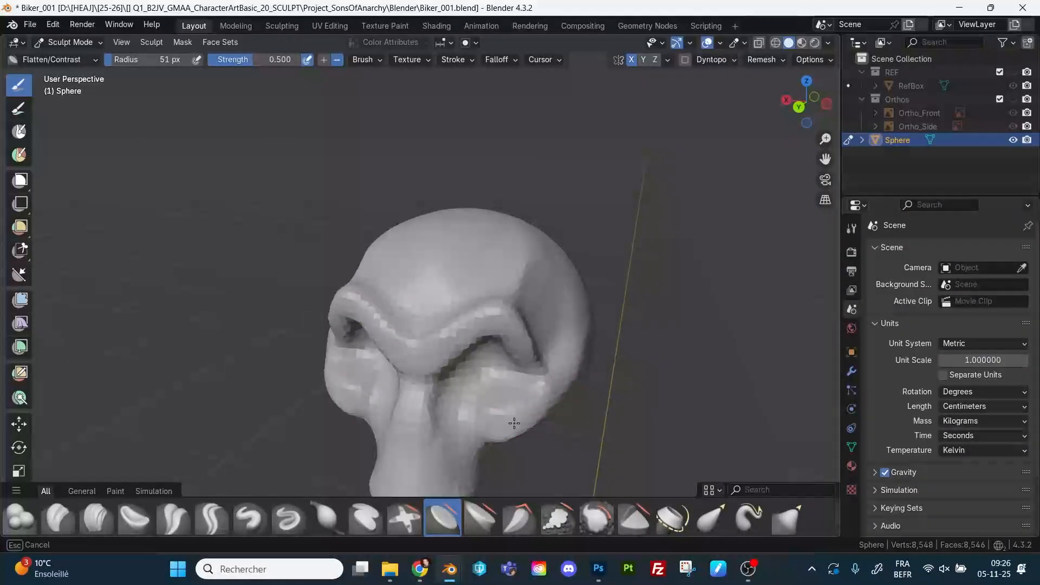
pyautogui.moveTo(520, 423); pyautogui.dragTo(560, 402, button='middle')
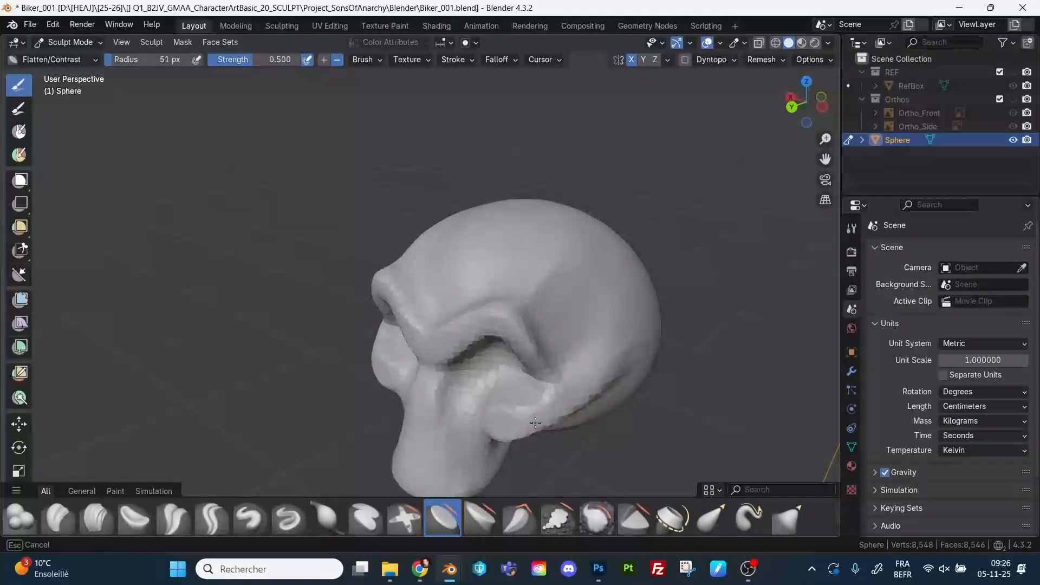
pyautogui.moveTo(596, 359)
pyautogui.mouseDown(button='middle')
pyautogui.moveTo(576, 372)
pyautogui.moveTo(585, 349)
pyautogui.mouseUp(button='middle')
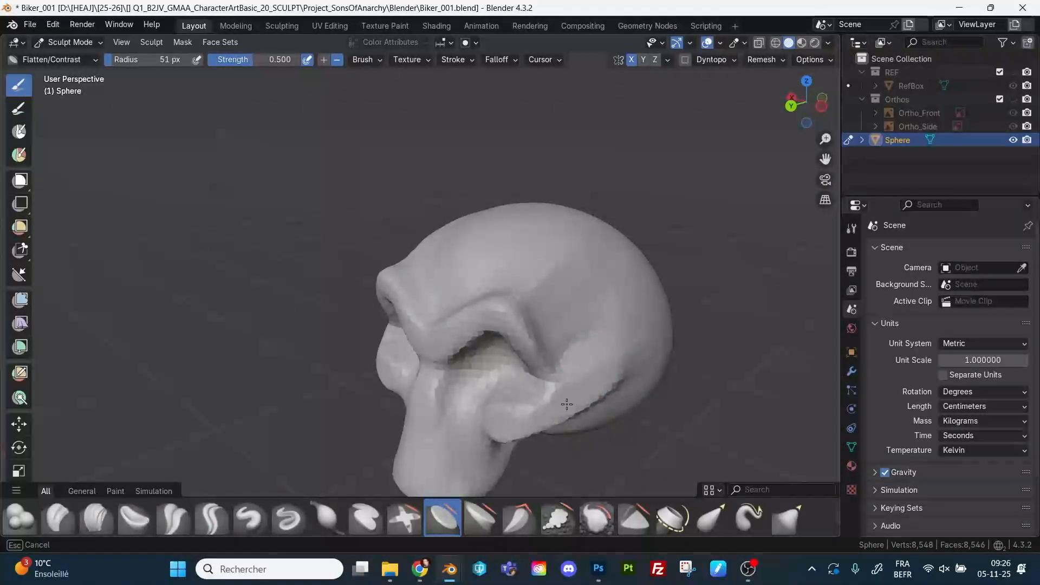
pyautogui.moveTo(566, 404); pyautogui.dragTo(580, 414, button='middle')
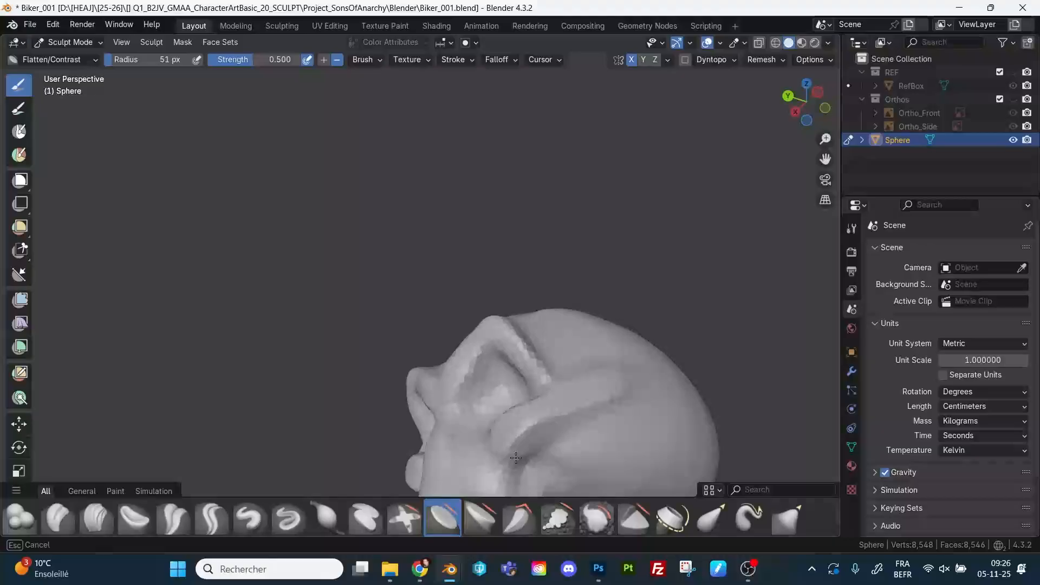
pyautogui.moveTo(518, 474); pyautogui.dragTo(489, 349, button='middle')
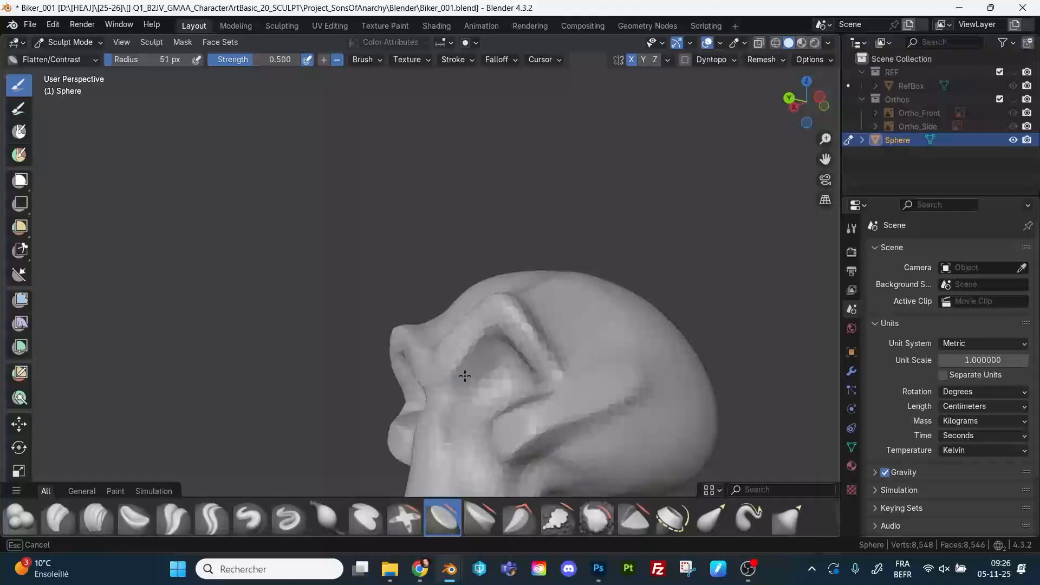
pyautogui.moveTo(659, 220)
pyautogui.mouseDown(button='middle')
pyautogui.moveTo(698, 243)
pyautogui.moveTo(616, 247)
pyautogui.moveTo(683, 238)
pyautogui.moveTo(670, 246)
pyautogui.mouseUp(button='middle')
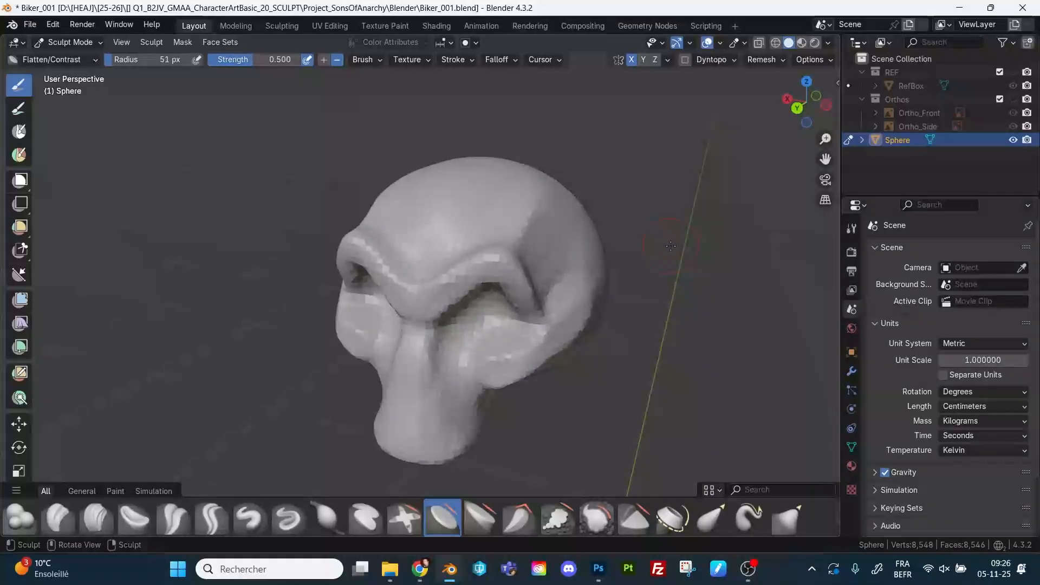
# Swell the cranium's upper and rear volume with the Inflate/Deflate brush, using radii of 192 px and 247 px.
pyautogui.press('i')
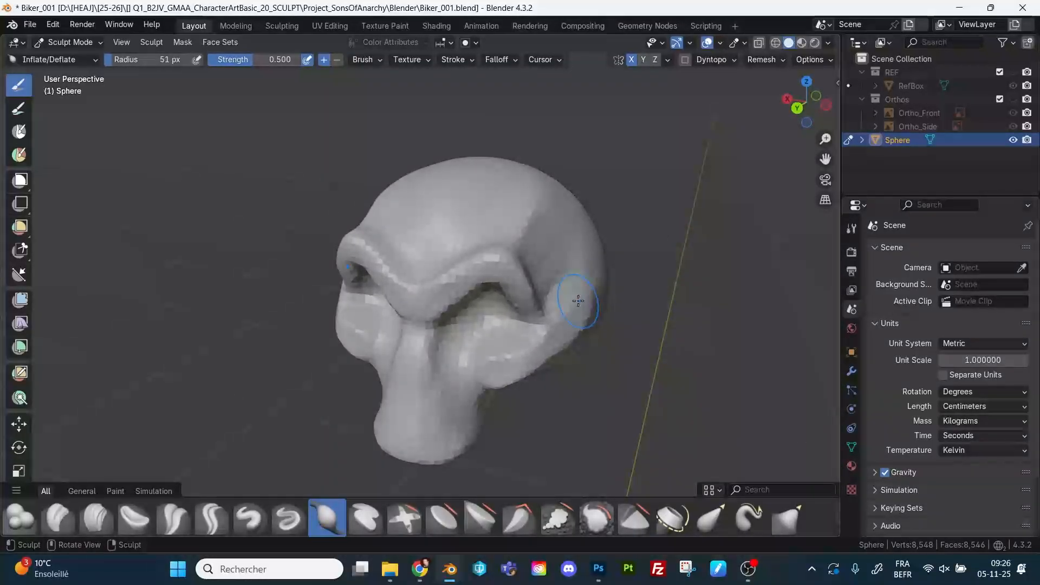
pyautogui.press('f')
pyautogui.click(602, 303)
pyautogui.moveTo(677, 321)
pyautogui.mouseDown(button='middle')
pyautogui.moveTo(716, 304)
pyautogui.moveTo(674, 305)
pyautogui.moveTo(690, 289)
pyautogui.moveTo(669, 273)
pyautogui.mouseUp(button='middle')
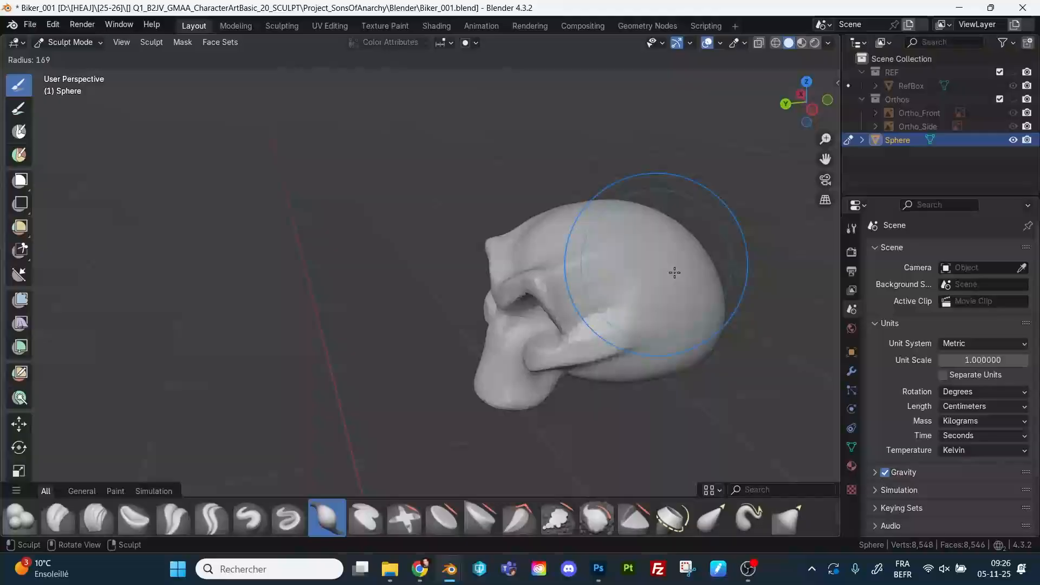
pyautogui.press('f')
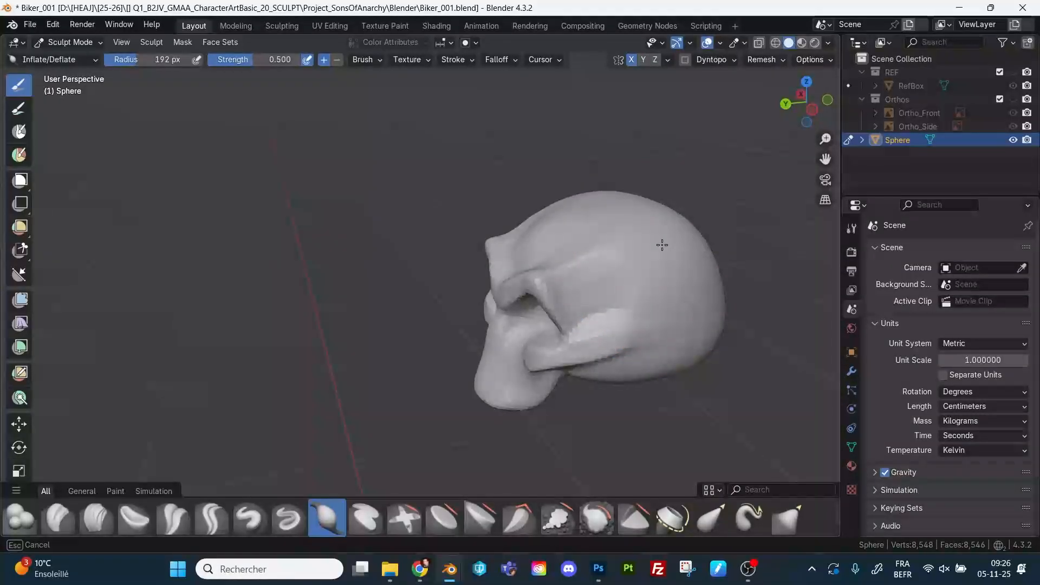
pyautogui.click(661, 244)
pyautogui.moveTo(662, 244)
pyautogui.mouseDown(button='middle')
pyautogui.moveTo(789, 259)
pyautogui.moveTo(735, 264)
pyautogui.mouseUp(button='middle')
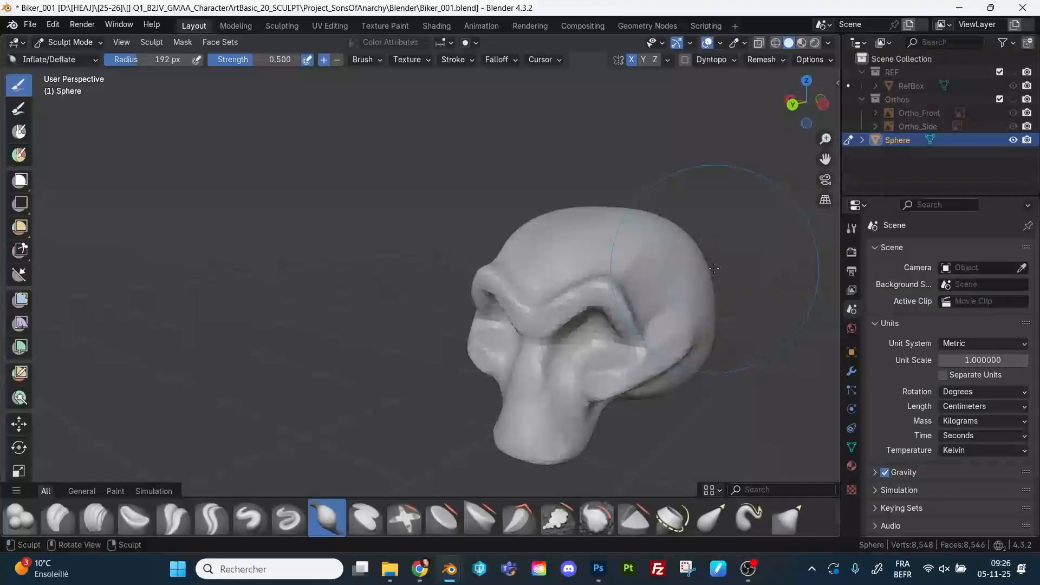
pyautogui.press('f')
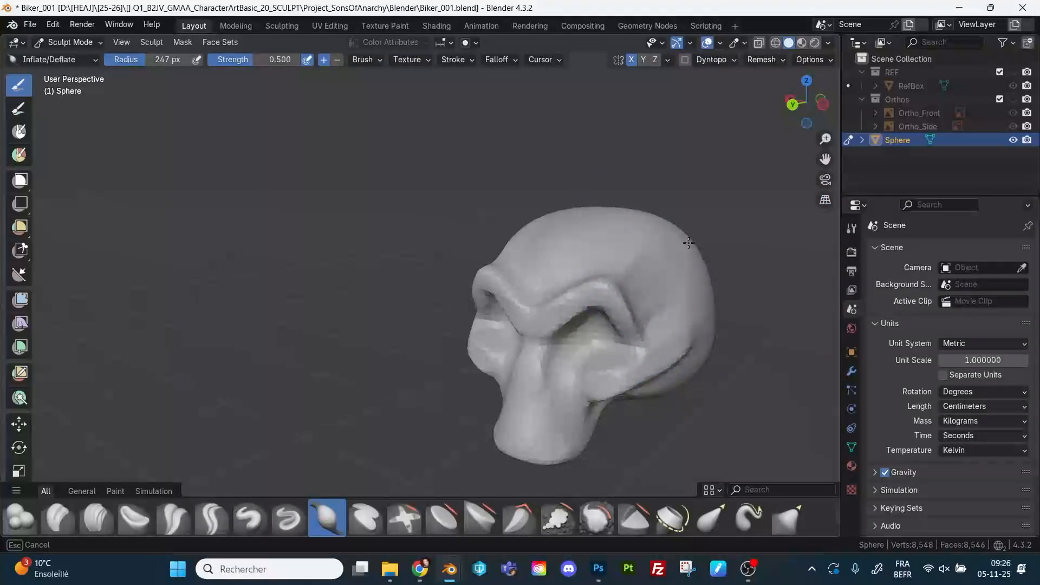
pyautogui.click(648, 233)
pyautogui.moveTo(647, 233)
pyautogui.mouseDown(button='middle')
pyautogui.moveTo(682, 228)
pyautogui.moveTo(655, 220)
pyautogui.moveTo(714, 206)
pyautogui.moveTo(696, 210)
pyautogui.mouseUp(button='middle')
pyautogui.moveTo(497, 355); pyautogui.dragTo(501, 401)
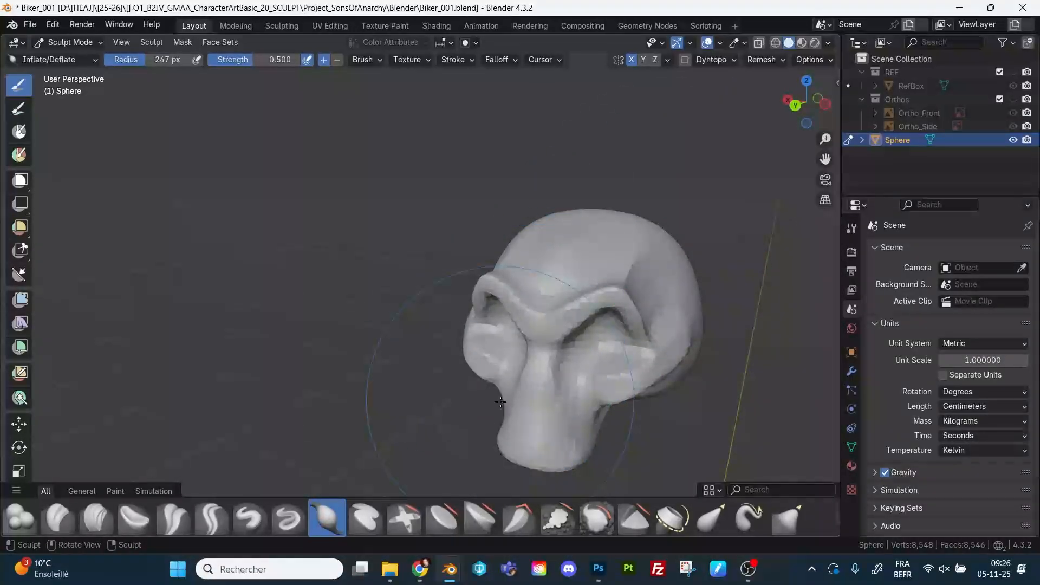
# Carve a crease above the brow ridges with subtractive Draw Sharp at a 41 px radius.
pyautogui.click(289, 517)
pyautogui.moveTo(659, 224)
pyautogui.mouseDown(button='middle')
pyautogui.moveTo(631, 248)
pyautogui.moveTo(655, 230)
pyautogui.mouseUp(button='middle')
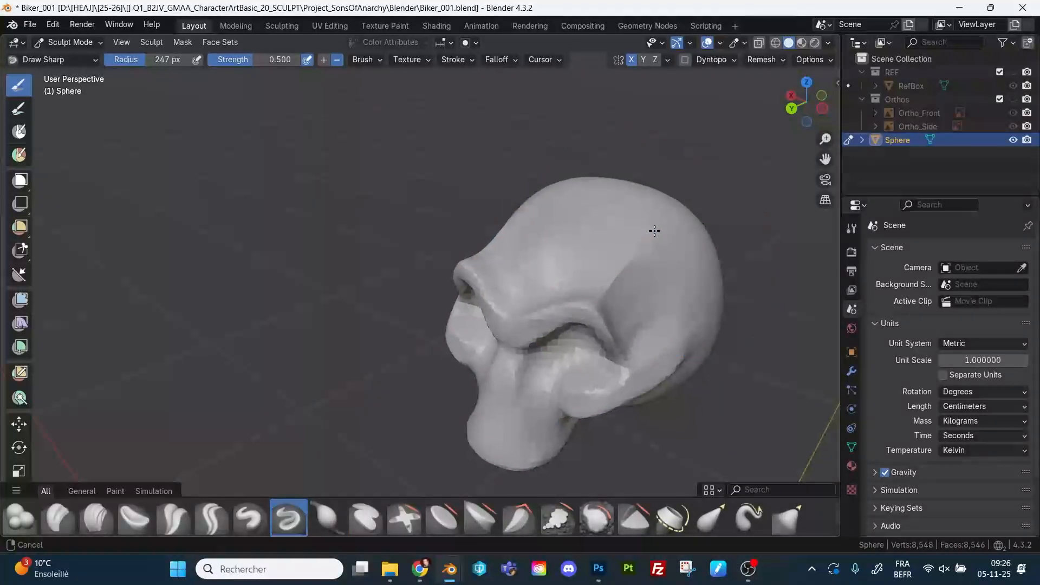
pyautogui.press('f')
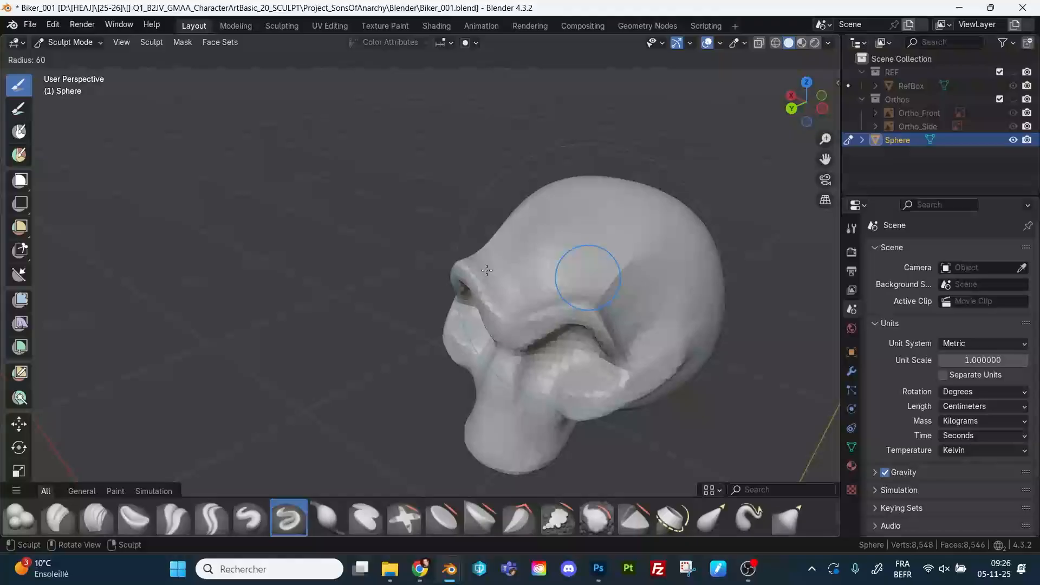
pyautogui.click(487, 269)
pyautogui.moveTo(534, 265); pyautogui.dragTo(540, 289, button='middle')
pyautogui.press('f')
pyautogui.click(526, 288)
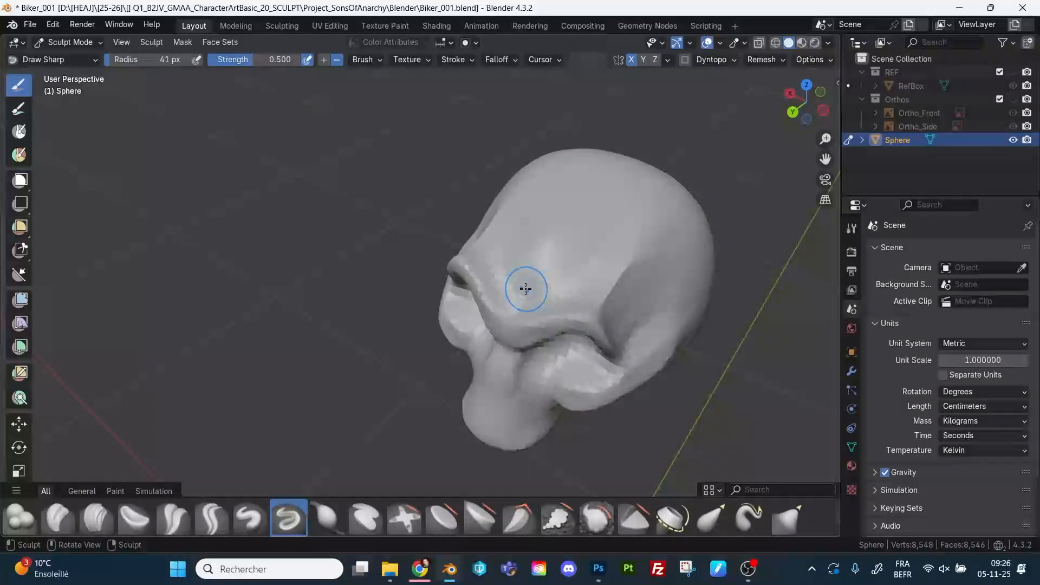
pyautogui.moveTo(552, 293)
pyautogui.mouseDown()
pyautogui.moveTo(590, 266)
pyautogui.moveTo(580, 260)
pyautogui.mouseUp()
pyautogui.moveTo(580, 260)
pyautogui.mouseDown(button='middle')
pyautogui.moveTo(610, 232)
pyautogui.moveTo(578, 275)
pyautogui.moveTo(537, 251)
pyautogui.mouseUp(button='middle')
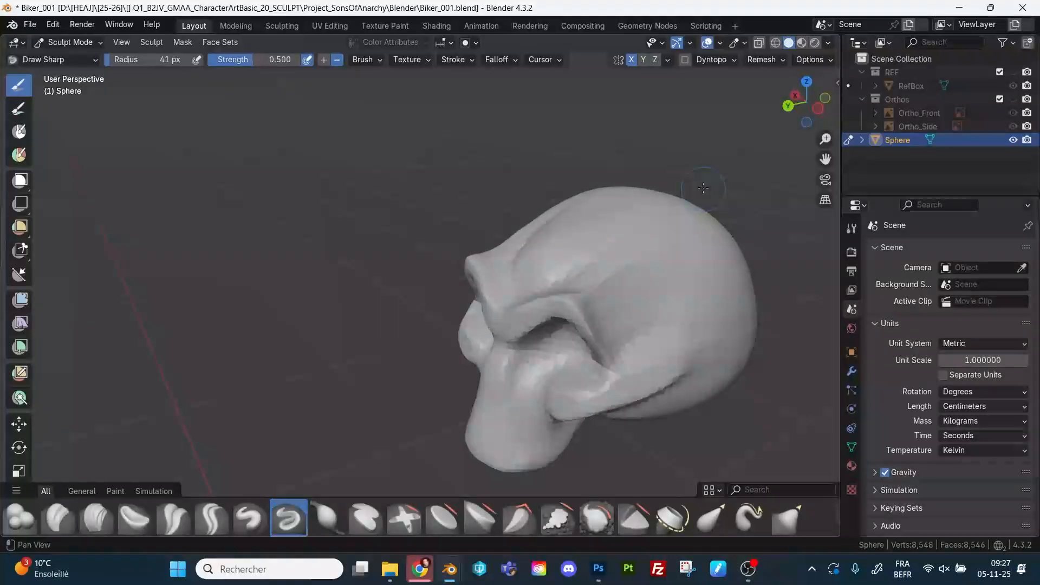
# Carve the nasal cavity below the brow and sharpen the recesses around the cheekbones with Draw Sharp.
pyautogui.keyDown('shift'); pyautogui.moveTo(700, 178); pyautogui.dragTo(719, 150, button='middle'); pyautogui.keyUp('shift')
pyautogui.moveTo(719, 150); pyautogui.dragTo(739, 149, button='middle')
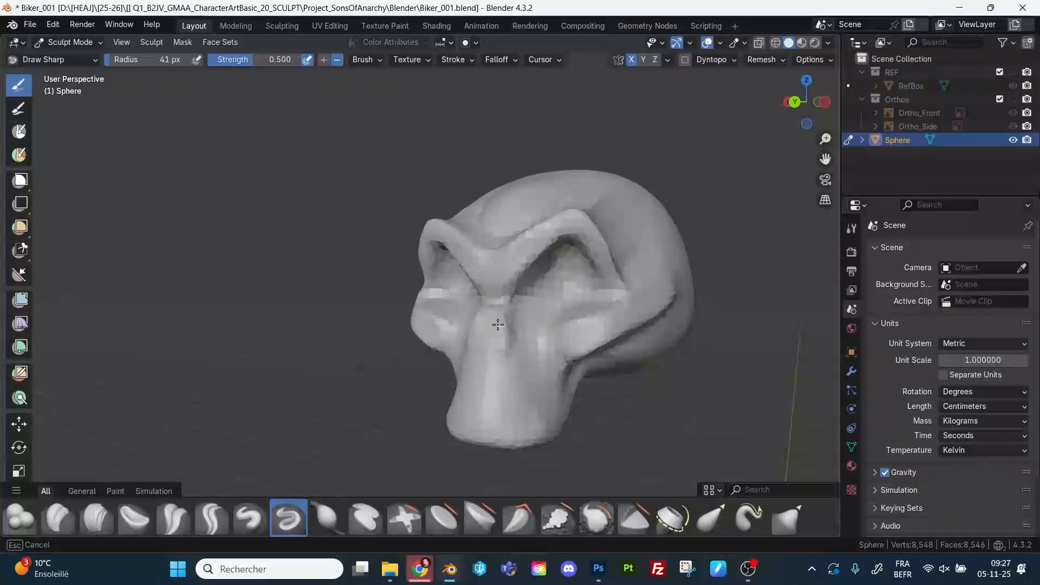
pyautogui.moveTo(476, 320); pyautogui.dragTo(514, 332, button='middle')
pyautogui.moveTo(482, 330); pyautogui.dragTo(445, 304, button='middle')
pyautogui.moveTo(410, 358); pyautogui.dragTo(435, 331, button='middle')
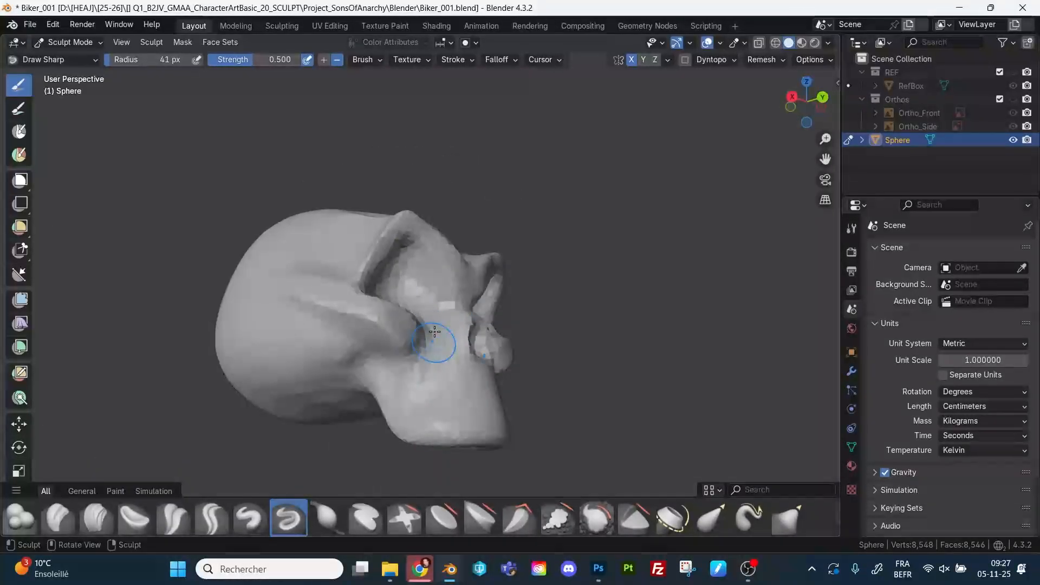
pyautogui.moveTo(393, 365); pyautogui.dragTo(383, 283, button='middle')
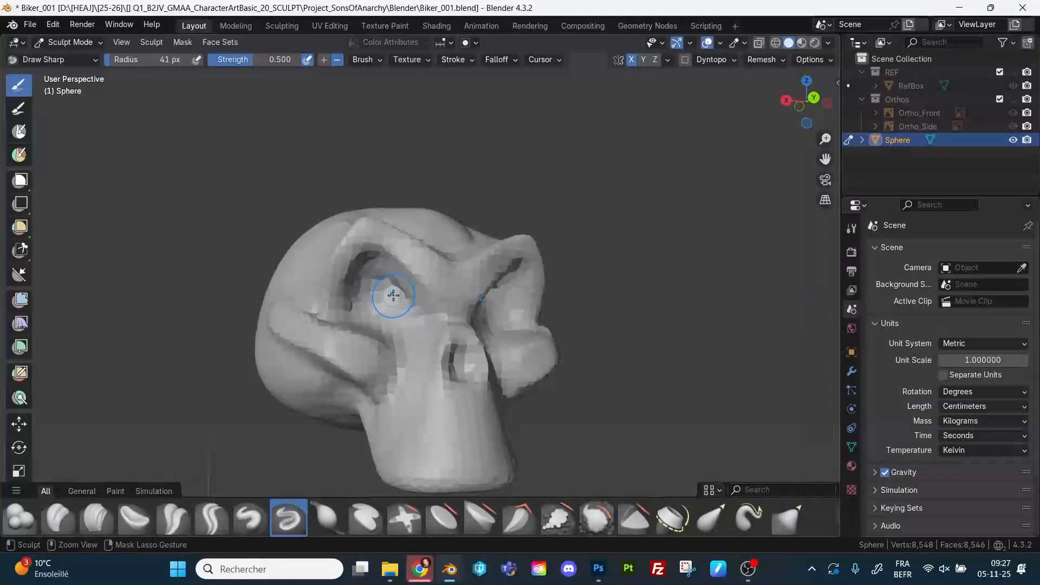
# Reduce the voxel size and remesh the head at a finer resolution.
pyautogui.moveTo(394, 295); pyautogui.dragTo(391, 309, button='middle')
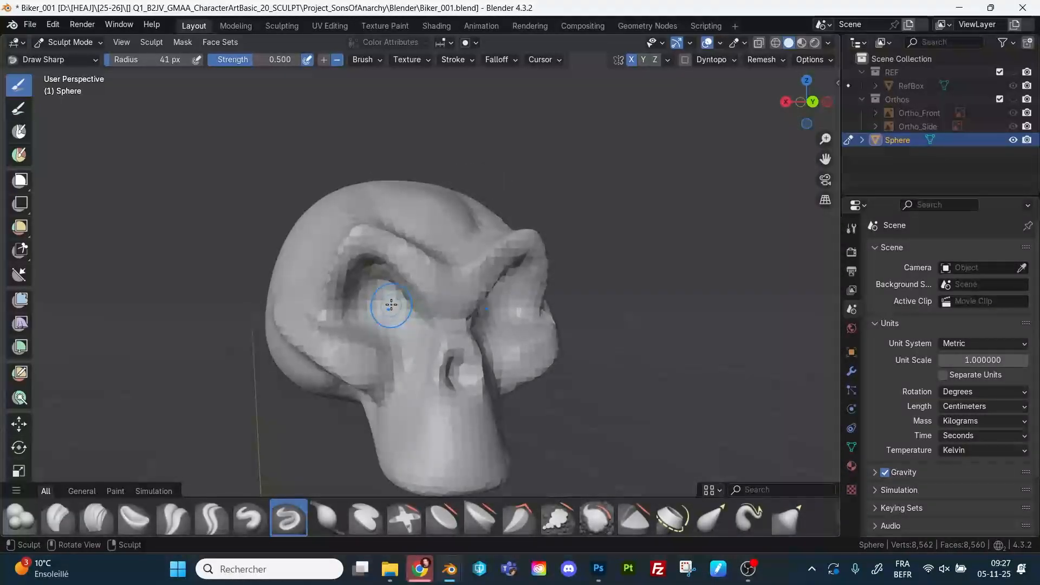
pyautogui.hotkey('shift', 'r')
pyautogui.click(403, 307)
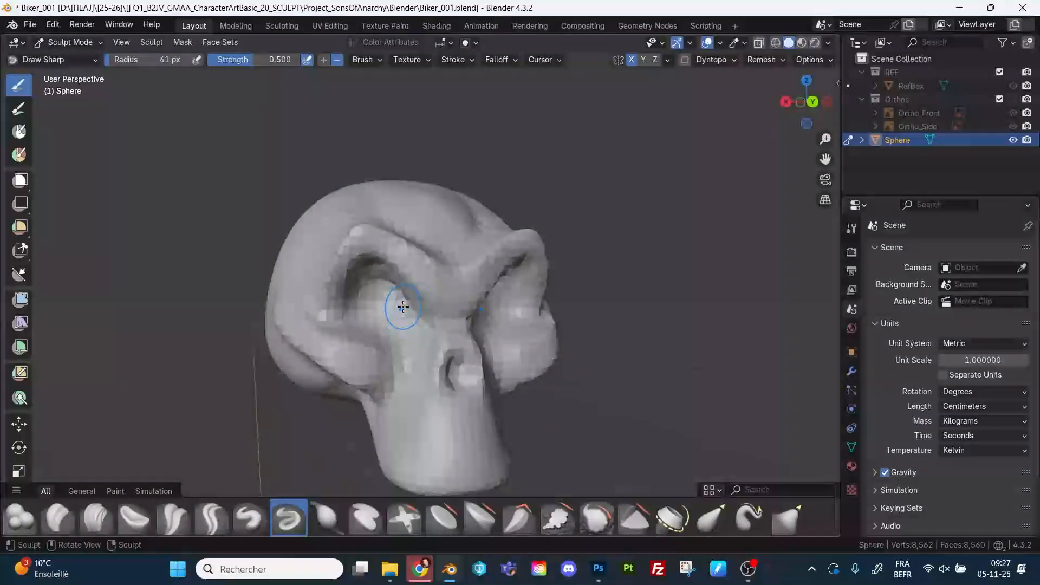
pyautogui.hotkey('ctrl', 'r')
# Deepen the eye sockets with Draw Sharp, enlarging the brush radius to 72 px.
pyautogui.moveTo(386, 291); pyautogui.dragTo(396, 270, button='middle')
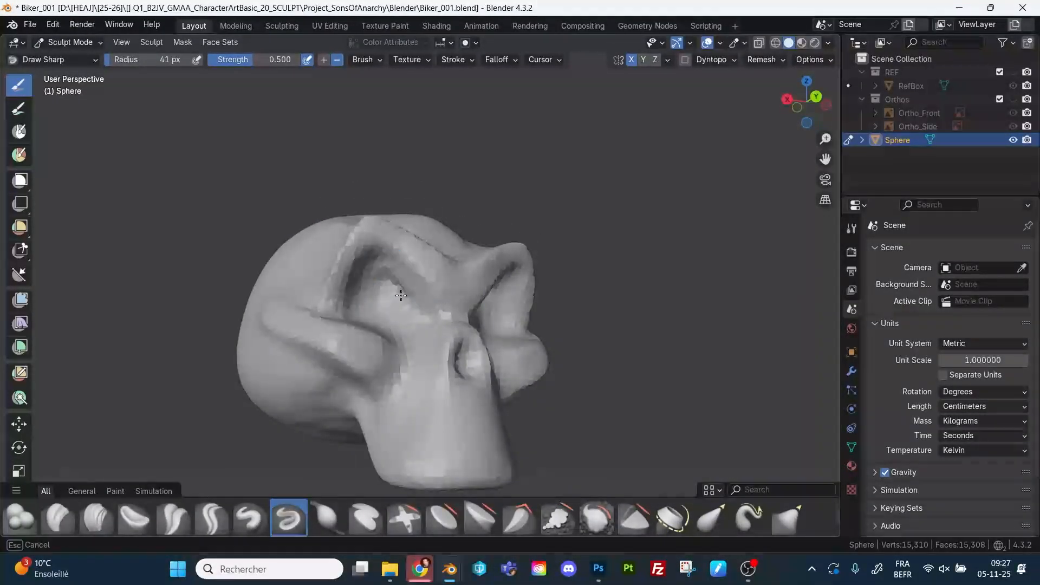
pyautogui.moveTo(407, 317); pyautogui.dragTo(388, 286, button='middle')
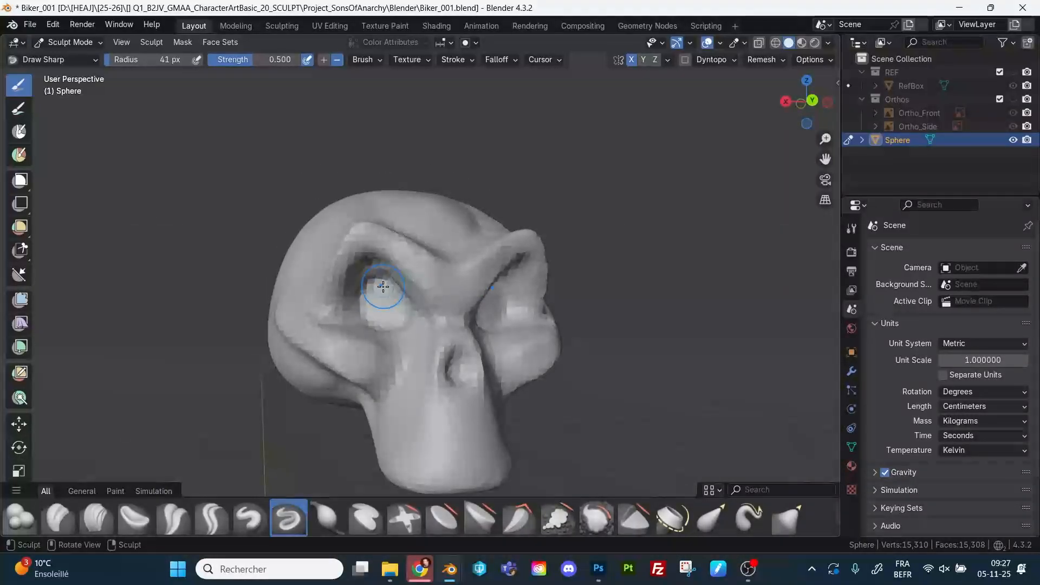
pyautogui.press('f')
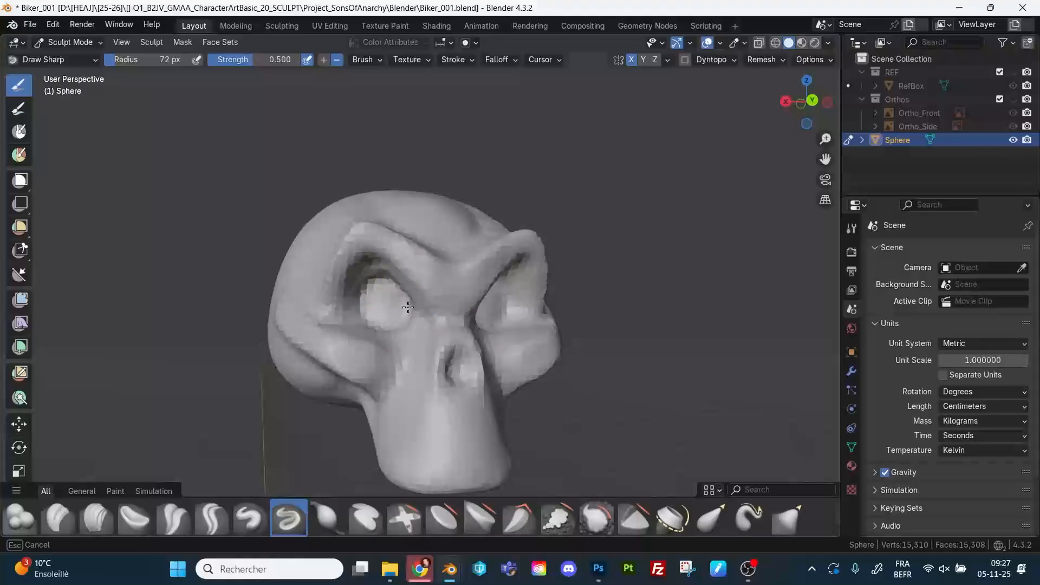
pyautogui.moveTo(388, 299)
pyautogui.mouseDown(button='middle')
pyautogui.moveTo(376, 289)
pyautogui.moveTo(392, 288)
pyautogui.moveTo(370, 308)
pyautogui.moveTo(526, 315)
pyautogui.mouseUp(button='middle')
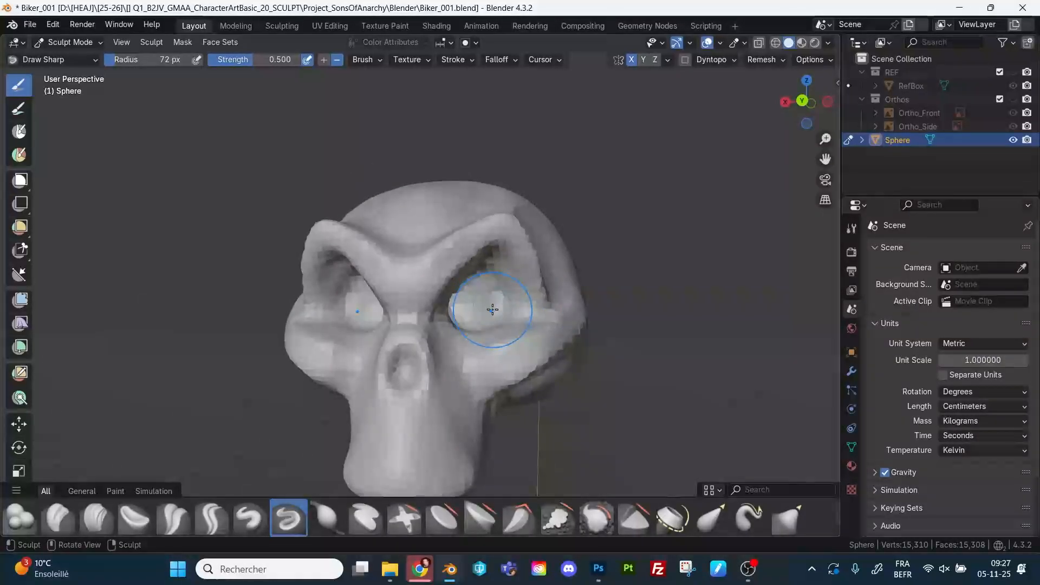
# Reshape the eye sockets and nasal bridge with Grab, starting at a 93 px radius and enlarging it to 115 px.
pyautogui.press('g')
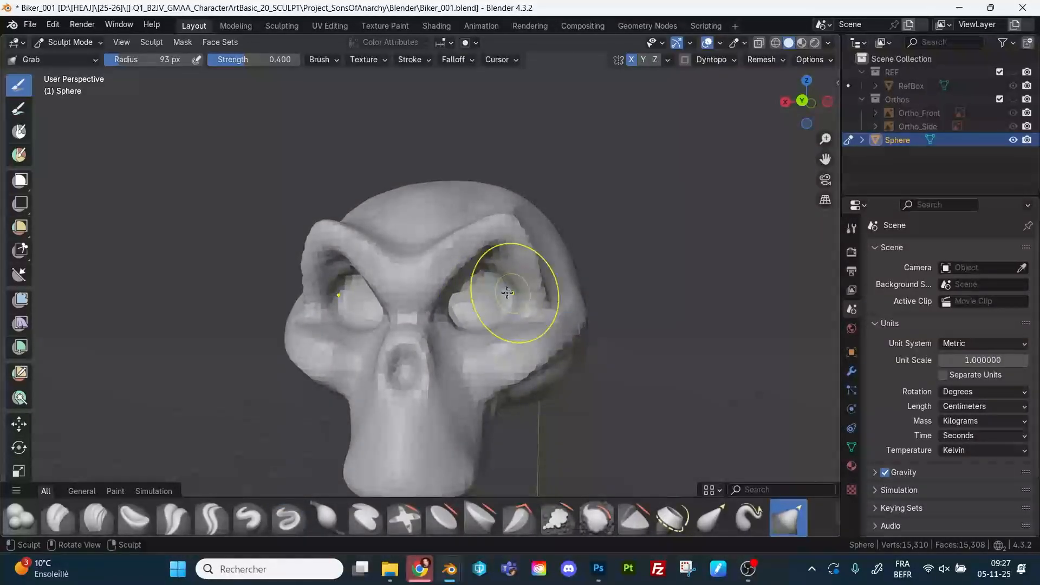
pyautogui.moveTo(507, 292)
pyautogui.mouseDown()
pyautogui.moveTo(472, 307)
pyautogui.moveTo(434, 301)
pyautogui.mouseUp()
pyautogui.keyDown('alt'); pyautogui.moveTo(434, 301); pyautogui.dragTo(454, 310); pyautogui.keyUp('alt')
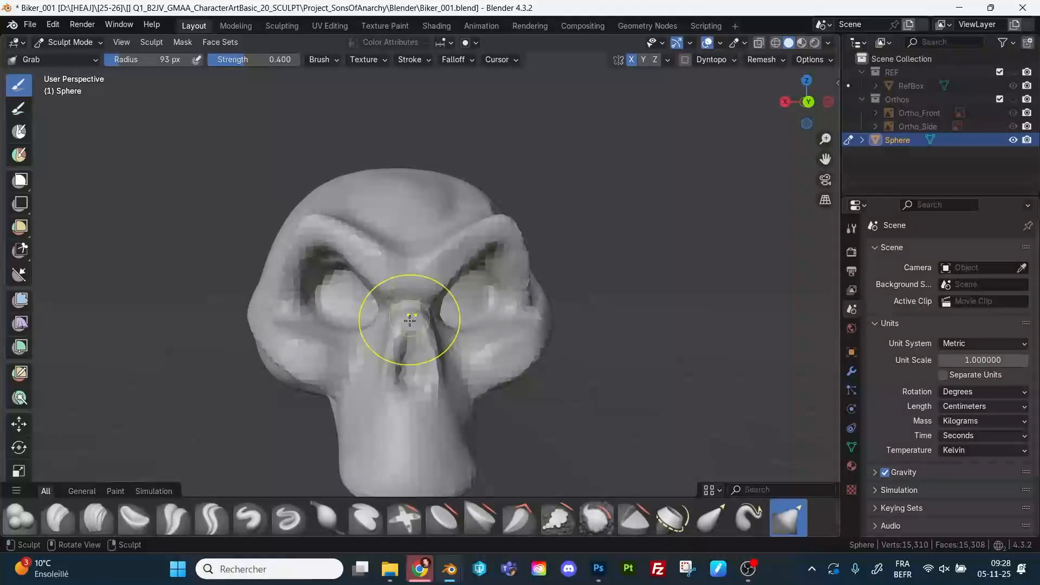
pyautogui.press('f')
pyautogui.click(411, 325)
pyautogui.moveTo(404, 313)
pyautogui.mouseDown()
pyautogui.moveTo(402, 363)
pyautogui.moveTo(495, 332)
pyautogui.moveTo(478, 355)
pyautogui.moveTo(522, 360)
pyautogui.mouseUp()
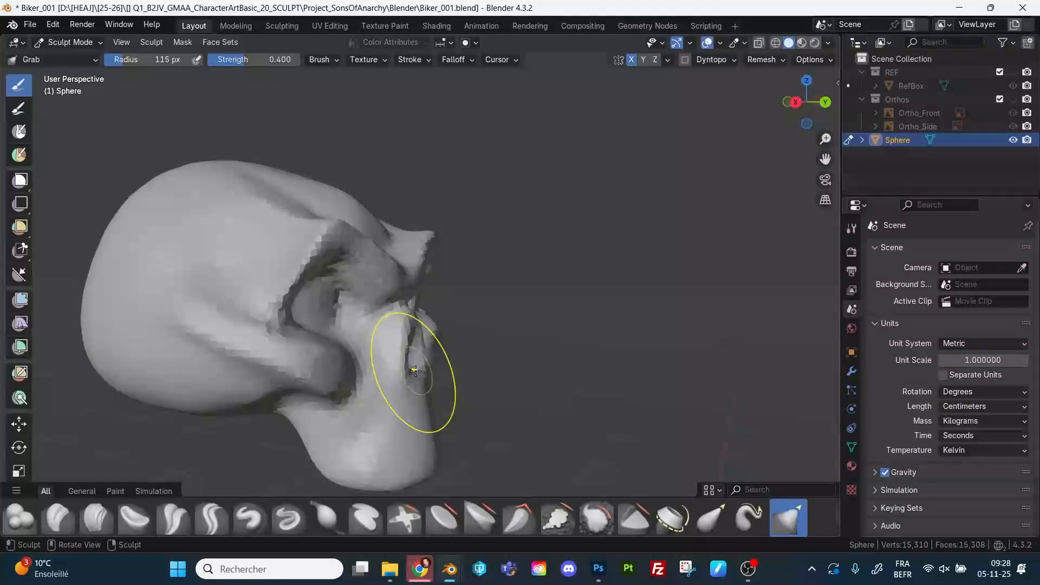
pyautogui.moveTo(413, 377)
pyautogui.mouseDown()
pyautogui.moveTo(399, 369)
pyautogui.moveTo(383, 297)
pyautogui.moveTo(413, 274)
pyautogui.moveTo(371, 233)
pyautogui.mouseUp()
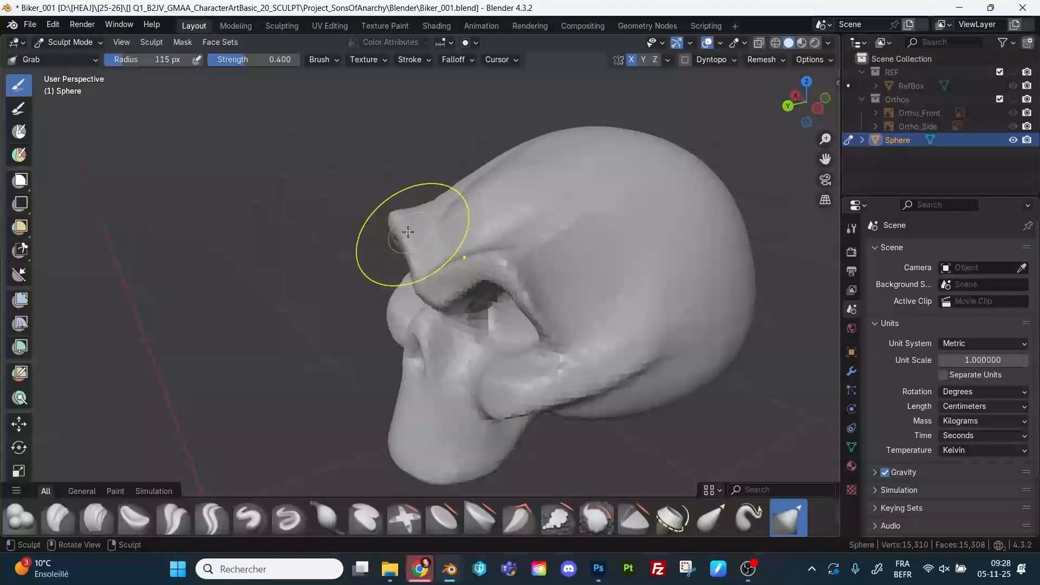
# Reduce the Grab brush radius to 101 px for shaping the front of the skull.
pyautogui.press('f')
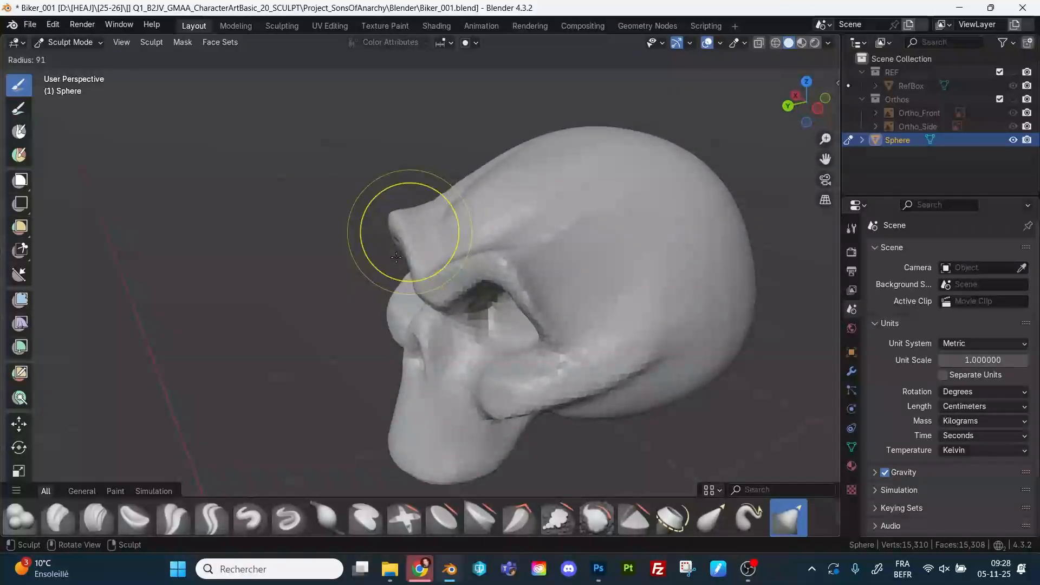
pyautogui.click(398, 239)
pyautogui.keyDown('alt'); pyautogui.moveTo(348, 260); pyautogui.dragTo(605, 213); pyautogui.keyUp('alt')
pyautogui.keyDown('alt'); pyautogui.moveTo(647, 330); pyautogui.dragTo(672, 275); pyautogui.keyUp('alt')
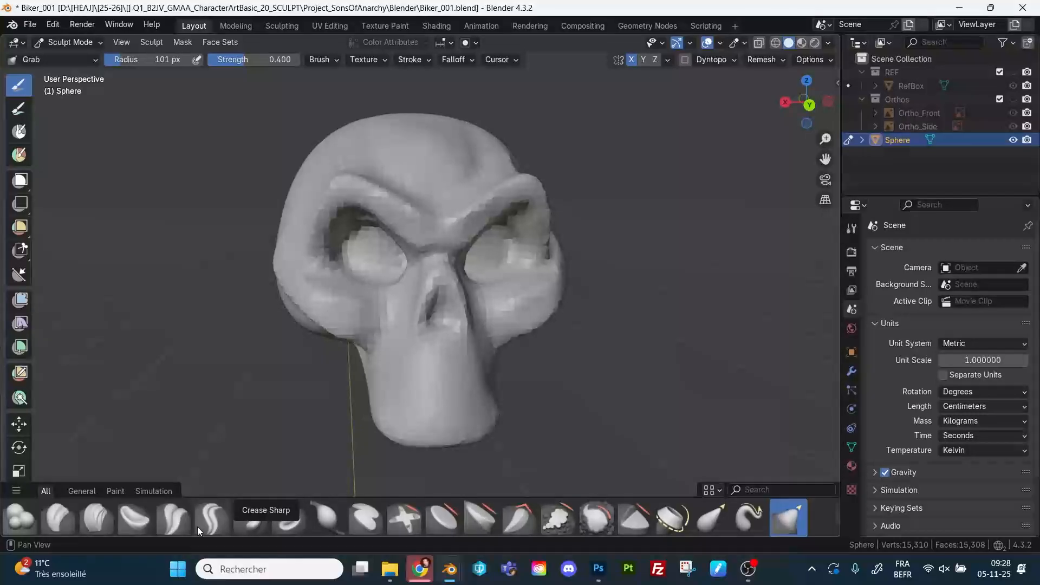
pyautogui.rightClick(254, 521)
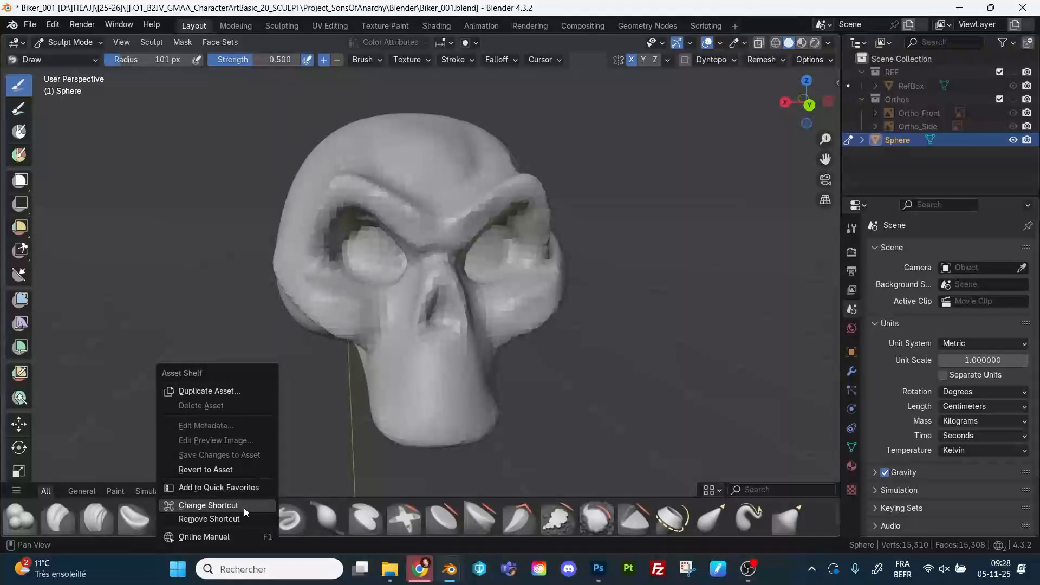
pyautogui.click(244, 508)
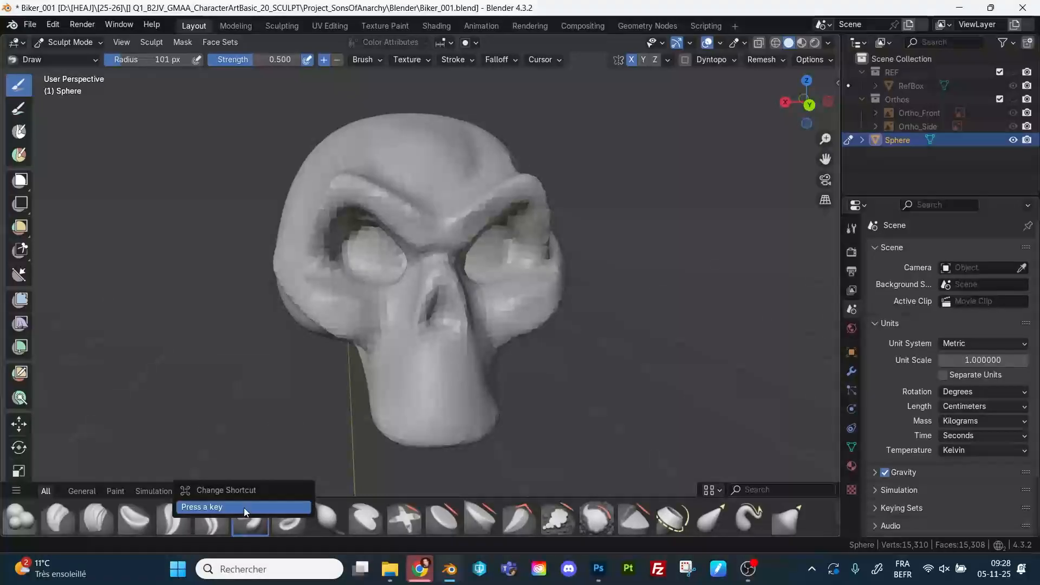
pyautogui.press('Escape')
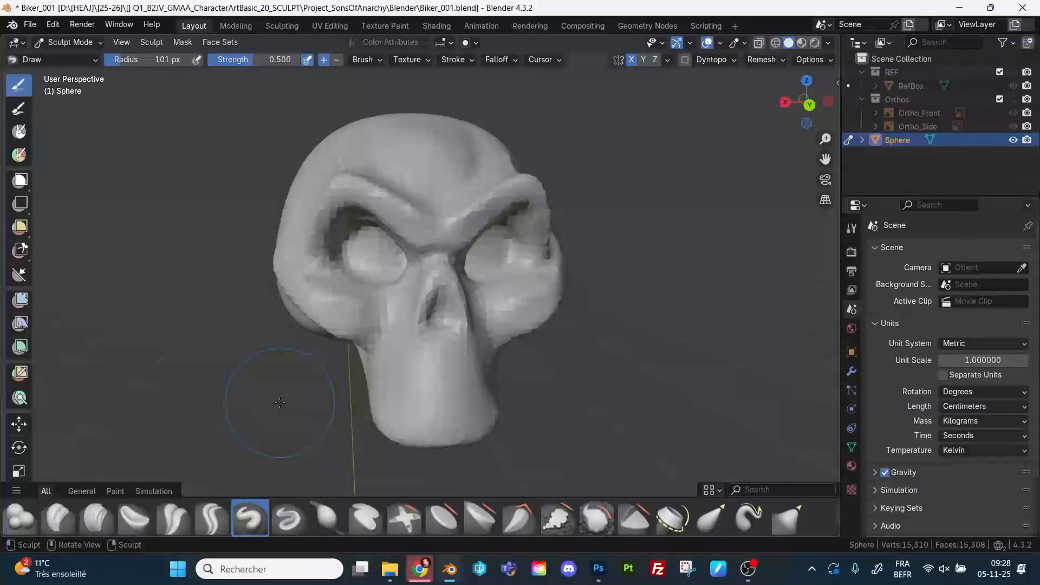
# Switch through the Flatten/Contrast and Draw Sharp brushes and return to Grab.
pyautogui.press('c')
pyautogui.hotkey('shift', 't')
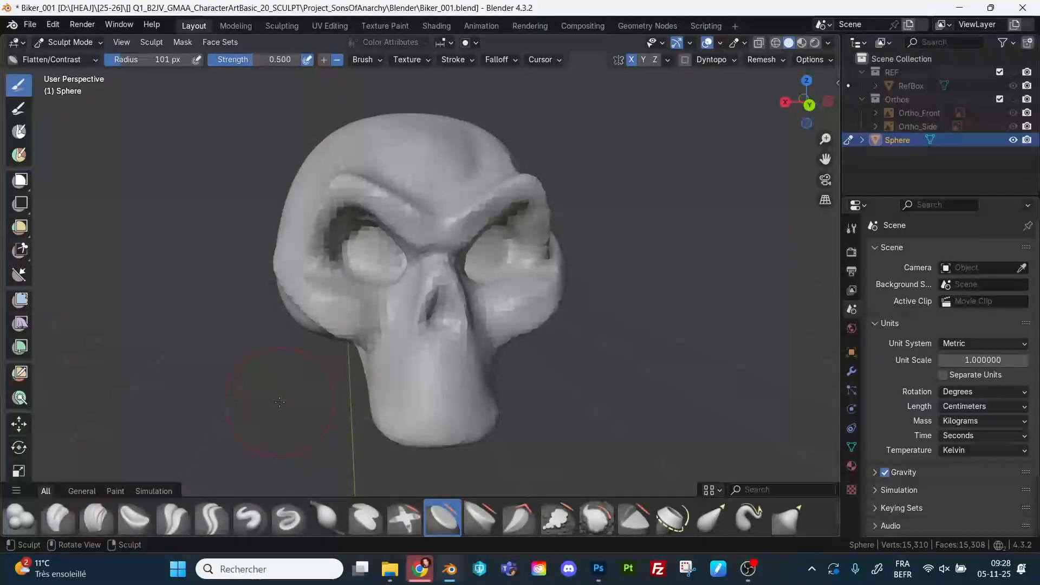
pyautogui.press('i')
pyautogui.hotkey('shift', 'c')
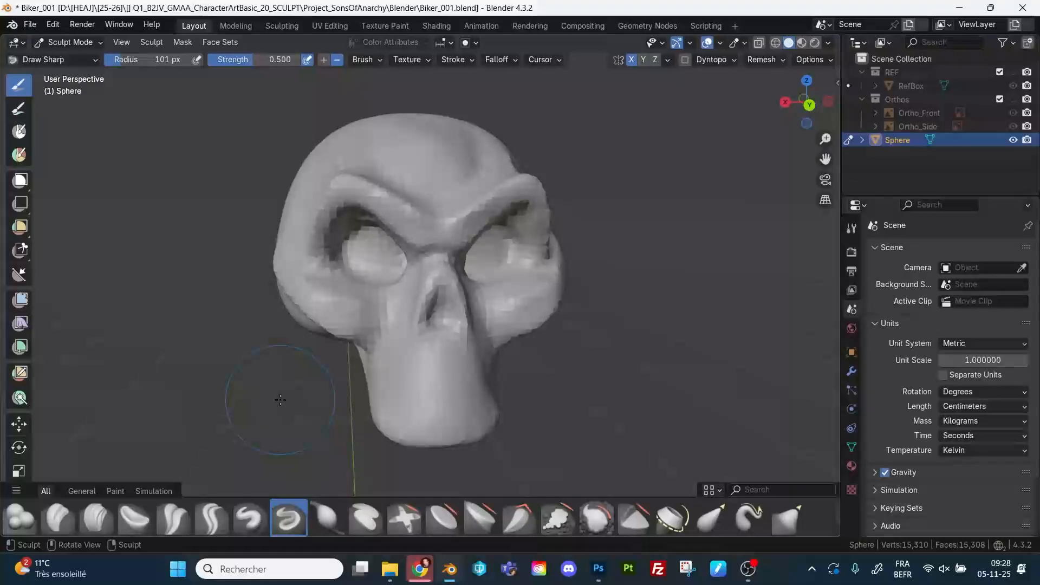
pyautogui.press('g')
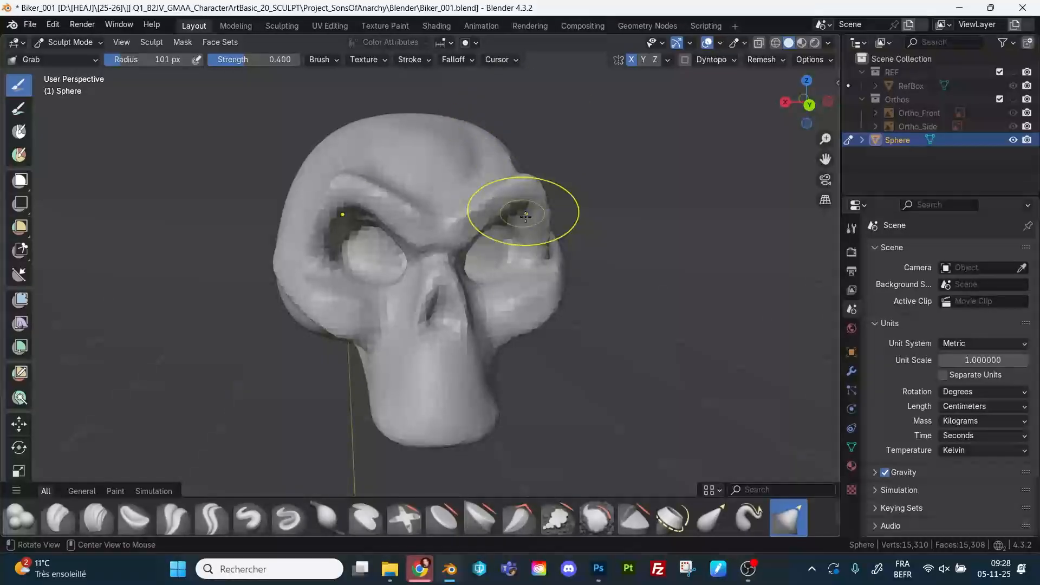
# Reshape the front and rear of the lower muzzle with Grab at a 145 px radius.
pyautogui.moveTo(523, 209)
pyautogui.keyDown('alt'); pyautogui.mouseDown()
pyautogui.moveTo(622, 297)
pyautogui.moveTo(622, 313)
pyautogui.moveTo(598, 315)
pyautogui.moveTo(570, 286)
pyautogui.moveTo(620, 271)
pyautogui.mouseUp(); pyautogui.keyUp('alt')
pyautogui.moveTo(687, 288)
pyautogui.keyDown('alt'); pyautogui.mouseDown()
pyautogui.moveTo(643, 317)
pyautogui.moveTo(617, 316)
pyautogui.mouseUp(); pyautogui.keyUp('alt')
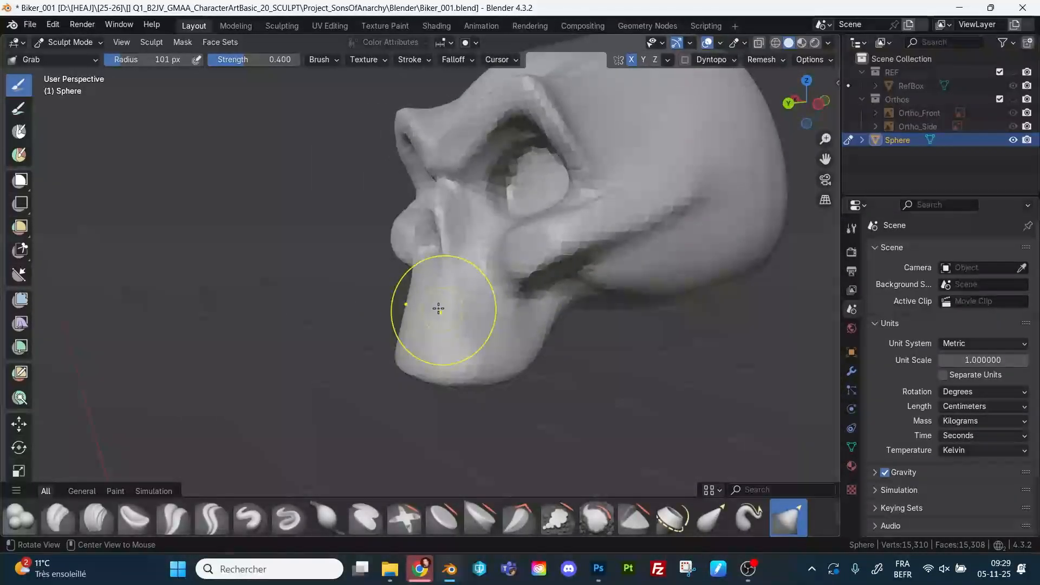
pyautogui.press('f')
pyautogui.click(437, 307)
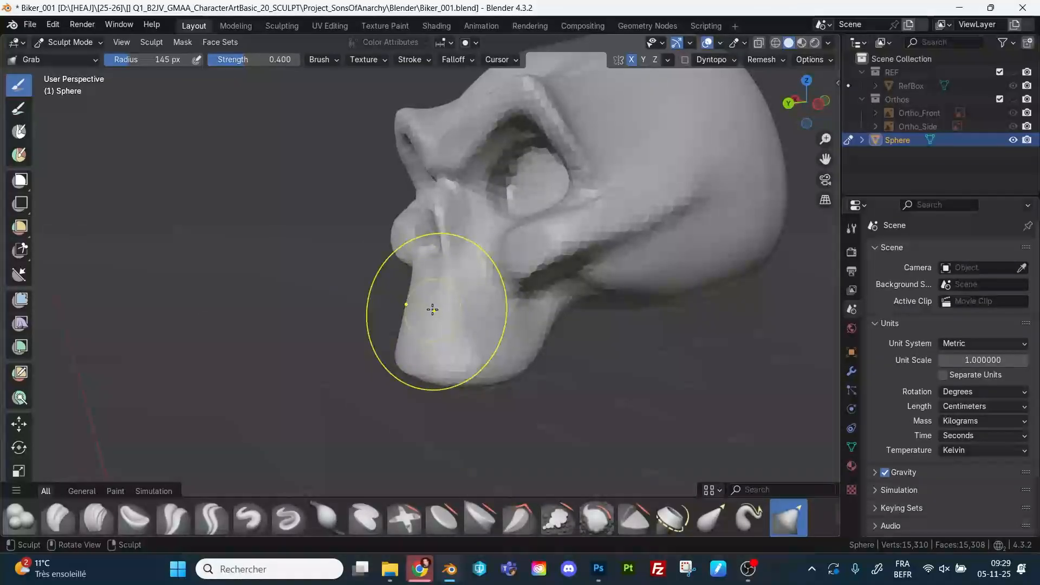
pyautogui.moveTo(432, 309)
pyautogui.mouseDown()
pyautogui.moveTo(446, 296)
pyautogui.moveTo(441, 328)
pyautogui.mouseUp()
pyautogui.moveTo(495, 361); pyautogui.dragTo(530, 372)
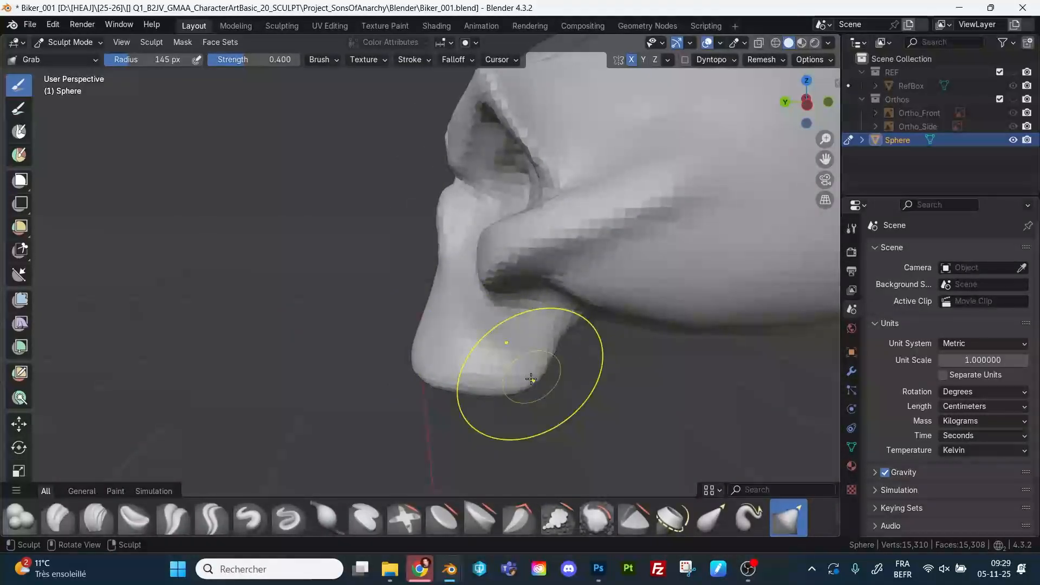
pyautogui.moveTo(435, 357); pyautogui.dragTo(448, 358)
pyautogui.moveTo(436, 357); pyautogui.dragTo(447, 357)
pyautogui.moveTo(449, 356); pyautogui.dragTo(559, 347, button='middle')
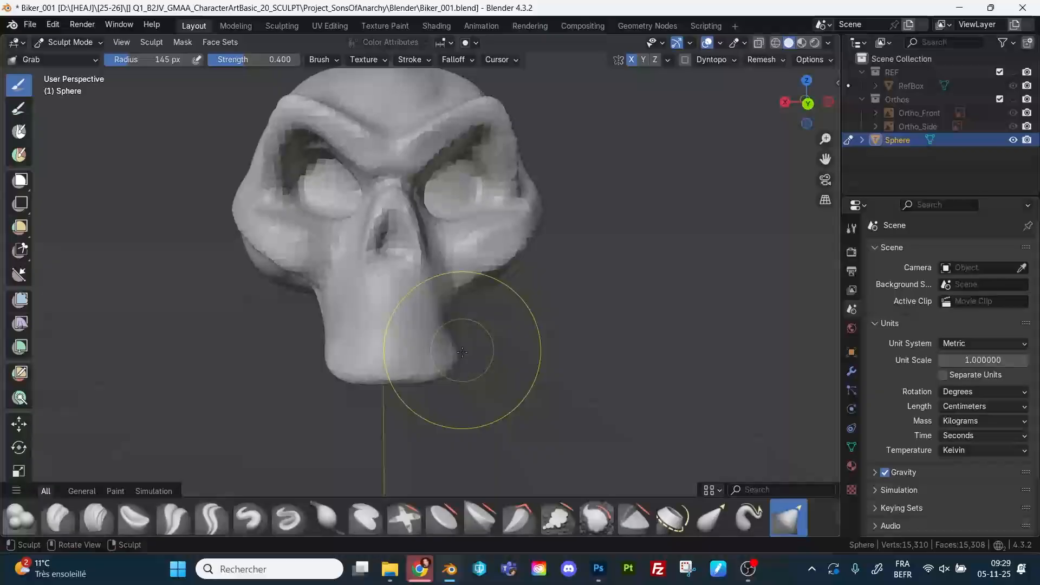
# Pull the centre of the brow and the cheekbone downward with Grab at a 108 px radius.
pyautogui.moveTo(499, 336)
pyautogui.mouseDown(button='middle')
pyautogui.moveTo(556, 351)
pyautogui.moveTo(477, 186)
pyautogui.moveTo(493, 134)
pyautogui.mouseUp(button='middle')
pyautogui.scroll(-3, 555, 352)
pyautogui.moveTo(490, 187); pyautogui.dragTo(466, 204, button='middle')
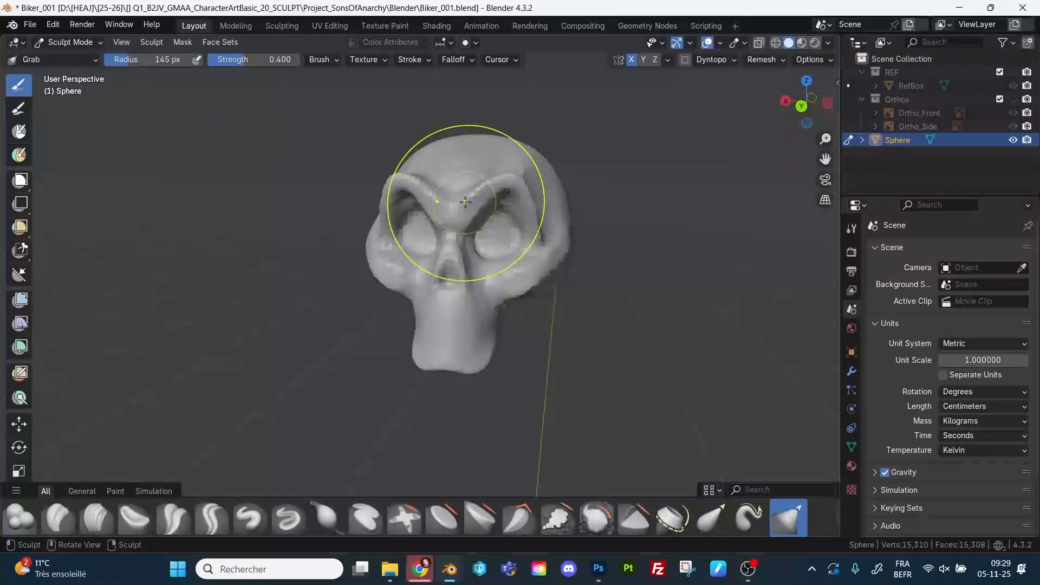
pyautogui.press('f')
pyautogui.click(454, 205)
pyautogui.moveTo(453, 205); pyautogui.dragTo(455, 217)
pyautogui.moveTo(524, 280); pyautogui.dragTo(517, 296)
# Push the side of the skull inward with Grab at a 175 px radius.
pyautogui.moveTo(482, 257); pyautogui.dragTo(499, 246, button='middle')
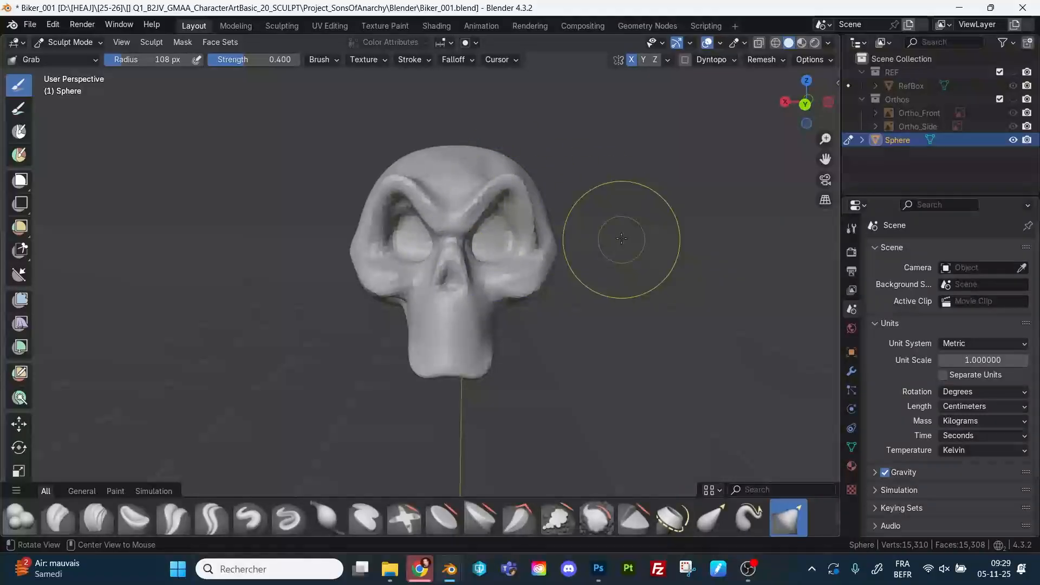
pyautogui.moveTo(628, 238); pyautogui.dragTo(609, 221, button='middle')
pyautogui.press('f')
pyautogui.click(644, 221)
pyautogui.moveTo(588, 219); pyautogui.dragTo(566, 217)
pyautogui.moveTo(566, 203)
pyautogui.mouseDown(button='middle')
pyautogui.moveTo(599, 192)
pyautogui.moveTo(534, 187)
pyautogui.moveTo(555, 196)
pyautogui.moveTo(559, 225)
pyautogui.moveTo(569, 169)
pyautogui.mouseUp(button='middle')
# Sculpt the temple behind the brow with Clay Strips, reducing the brush radius to 49 px.
pyautogui.press('v')
pyautogui.click(97, 516)
pyautogui.click(250, 516)
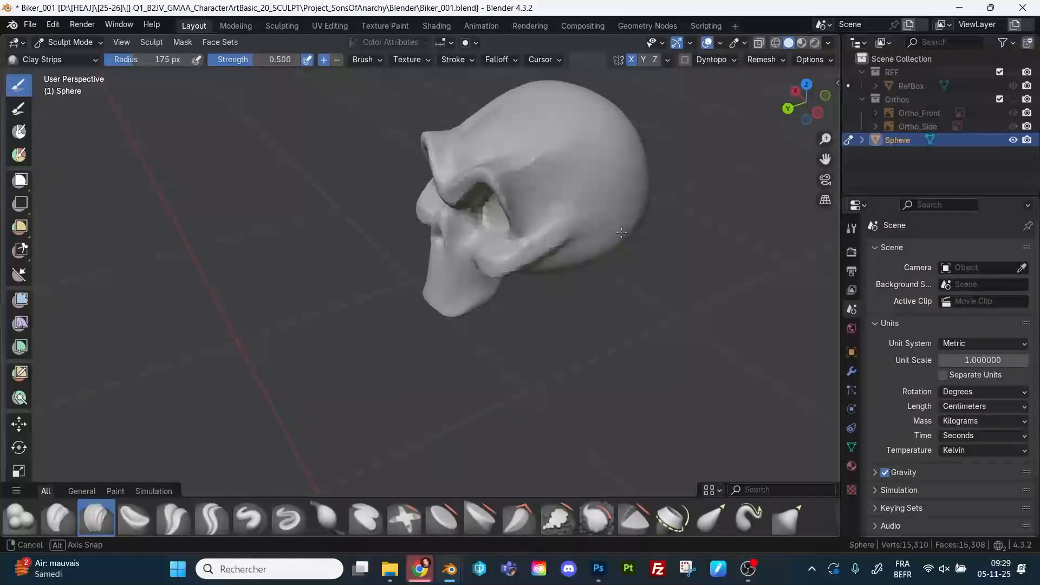
pyautogui.press('f')
pyautogui.click(476, 156)
pyautogui.moveTo(521, 161)
pyautogui.mouseDown()
pyautogui.moveTo(605, 124)
pyautogui.moveTo(580, 142)
pyautogui.mouseUp()
pyautogui.press('f')
pyautogui.click(553, 150)
pyautogui.press('c')
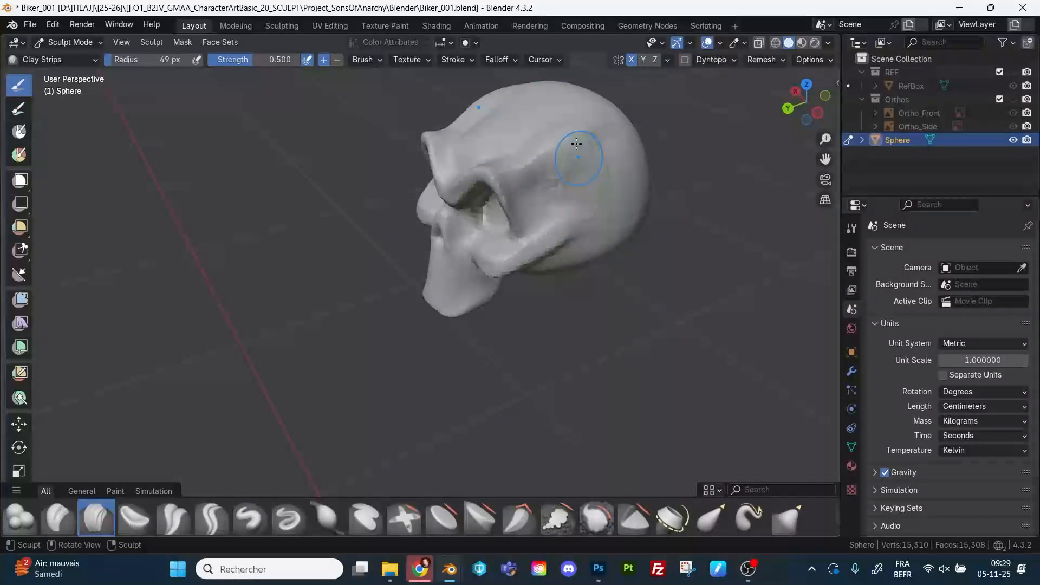
# Pull the side forms of the skull upward with Grab, adjusting the brush radius between strokes.
pyautogui.moveTo(608, 163)
pyautogui.mouseDown(button='middle')
pyautogui.moveTo(564, 132)
pyautogui.moveTo(596, 105)
pyautogui.moveTo(683, 122)
pyautogui.moveTo(679, 157)
pyautogui.mouseUp(button='middle')
pyautogui.moveTo(680, 157); pyautogui.dragTo(566, 163, button='middle')
pyautogui.press('g')
pyautogui.press('f')
pyautogui.click(606, 227)
pyautogui.press('f')
pyautogui.click(616, 221)
pyautogui.moveTo(611, 217); pyautogui.dragTo(592, 176)
pyautogui.moveTo(592, 177)
pyautogui.mouseDown(button='middle')
pyautogui.moveTo(689, 215)
pyautogui.moveTo(623, 157)
pyautogui.mouseUp(button='middle')
pyautogui.press('f')
pyautogui.click(590, 154)
pyautogui.moveTo(599, 154); pyautogui.dragTo(606, 143)
# Lower the brow at the nasal bridge between the eye sockets with Grab at a 103 px radius.
pyautogui.press('f')
pyautogui.click(547, 178)
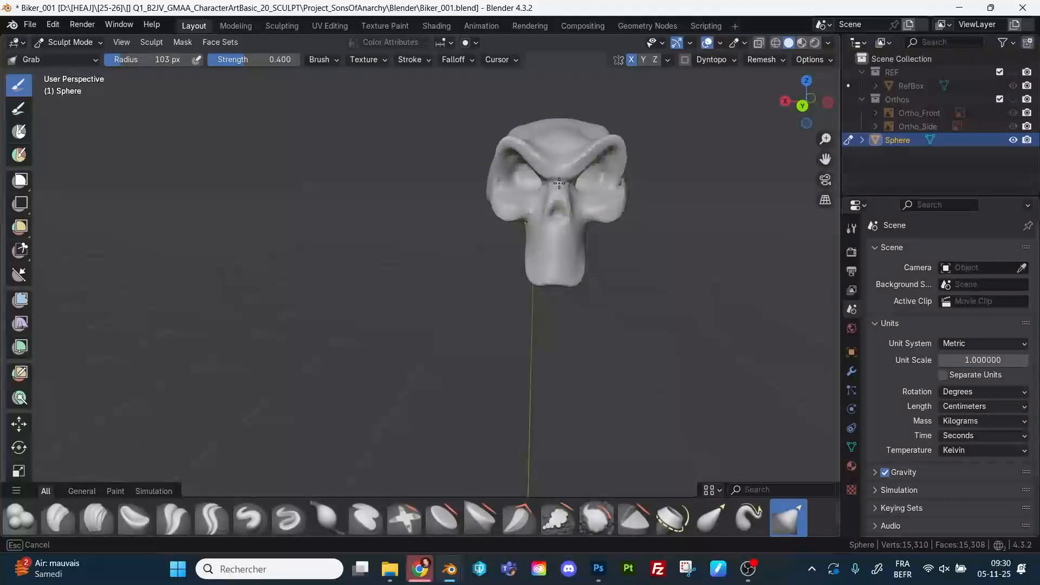
pyautogui.moveTo(561, 181); pyautogui.dragTo(569, 189)
# Refine the muzzle and cheekbones with Grab, using radii of 88, 125 and 91 px, and remesh the head.
pyautogui.press('f')
pyautogui.click(557, 190)
pyautogui.moveTo(602, 265); pyautogui.dragTo(466, 279, button='middle')
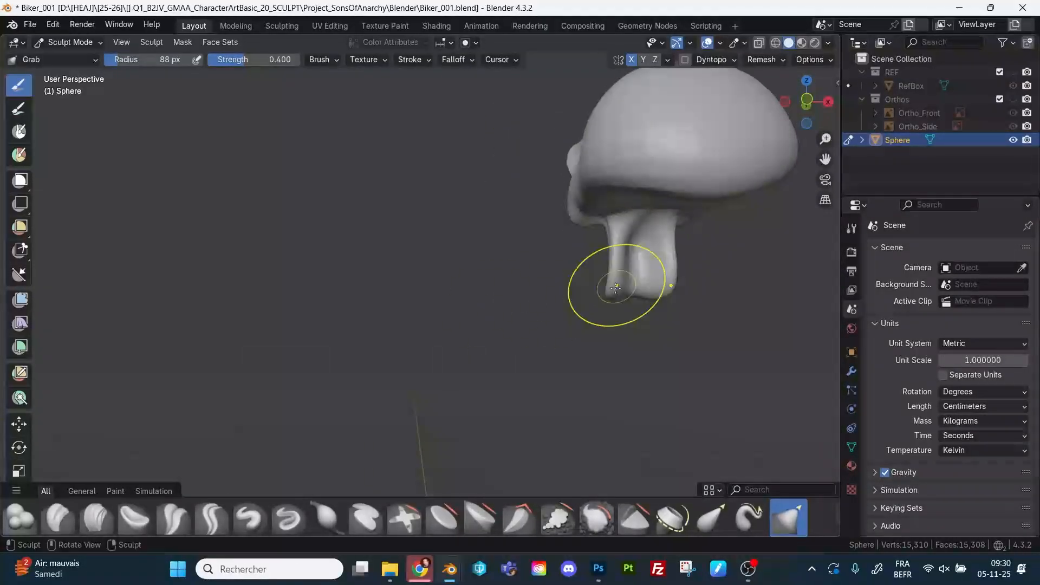
pyautogui.press('i')
pyautogui.moveTo(616, 286); pyautogui.dragTo(685, 276, button='middle')
pyautogui.press('g')
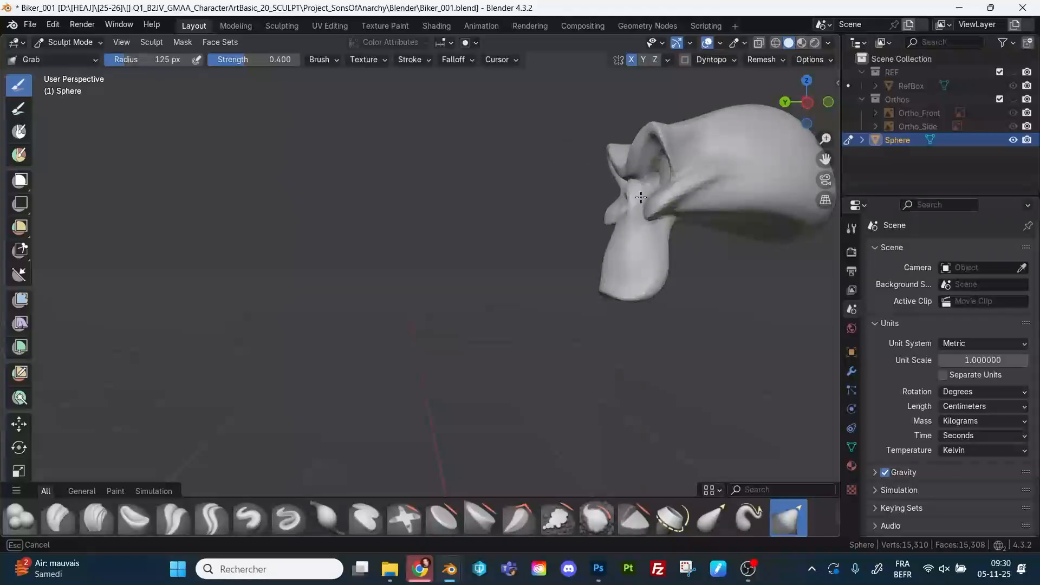
pyautogui.moveTo(640, 198)
pyautogui.mouseDown(button='middle')
pyautogui.moveTo(704, 244)
pyautogui.moveTo(789, 278)
pyautogui.moveTo(770, 286)
pyautogui.moveTo(608, 204)
pyautogui.moveTo(727, 325)
pyautogui.moveTo(661, 287)
pyautogui.moveTo(668, 302)
pyautogui.moveTo(750, 357)
pyautogui.moveTo(666, 198)
pyautogui.mouseUp(button='middle')
pyautogui.press('f')
pyautogui.click(723, 225)
pyautogui.keyDown('alt'); pyautogui.moveTo(692, 141); pyautogui.dragTo(596, 135); pyautogui.keyUp('alt')
pyautogui.keyDown('alt'); pyautogui.moveTo(647, 190); pyautogui.dragTo(657, 161); pyautogui.keyUp('alt')
pyautogui.moveTo(658, 160); pyautogui.dragTo(631, 174, button='middle')
pyautogui.moveTo(631, 174)
pyautogui.keyDown('alt'); pyautogui.mouseDown()
pyautogui.moveTo(627, 162)
pyautogui.moveTo(627, 175)
pyautogui.mouseUp(); pyautogui.keyUp('alt')
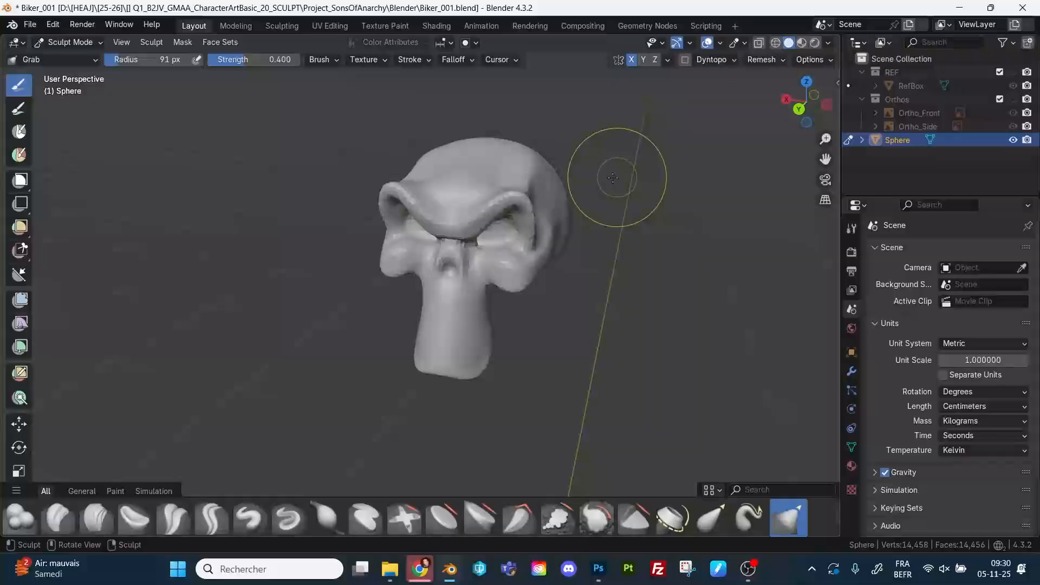
# Carve grooves into the forehead above the brow with Draw Sharp at a 44 px radius.
pyautogui.press('d')
pyautogui.press('f')
pyautogui.click(462, 201)
pyautogui.moveTo(477, 171); pyautogui.dragTo(475, 207, button='middle')
pyautogui.moveTo(472, 208)
pyautogui.mouseDown()
pyautogui.moveTo(458, 216)
pyautogui.moveTo(518, 135)
pyautogui.mouseUp()
pyautogui.moveTo(499, 186)
pyautogui.mouseDown()
pyautogui.moveTo(509, 177)
pyautogui.moveTo(495, 189)
pyautogui.mouseUp()
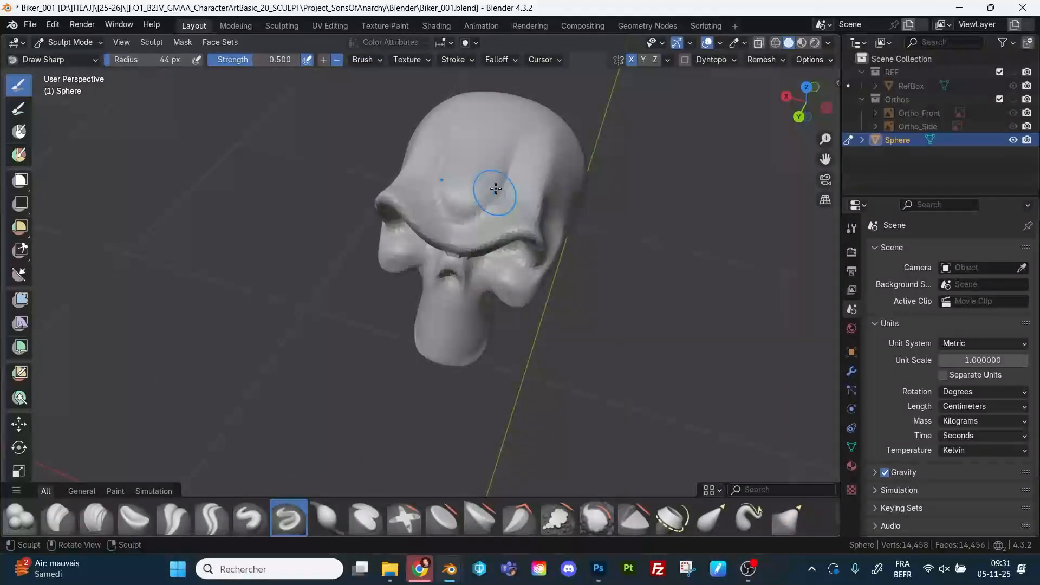
# Disable the unified radius in the Draw Sharp brush settings so each brush keeps its own size.
pyautogui.press('n')
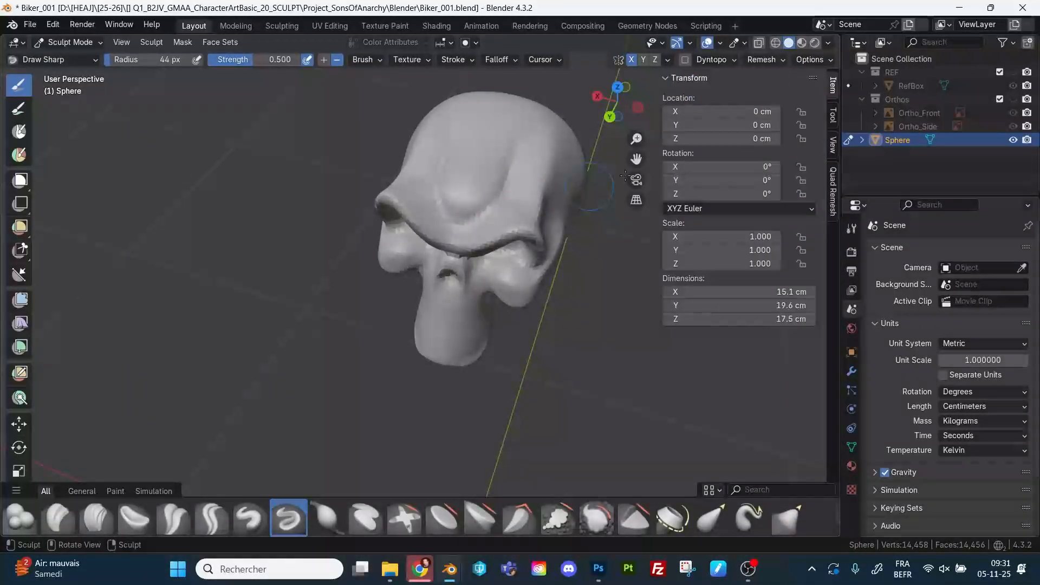
pyautogui.click(833, 118)
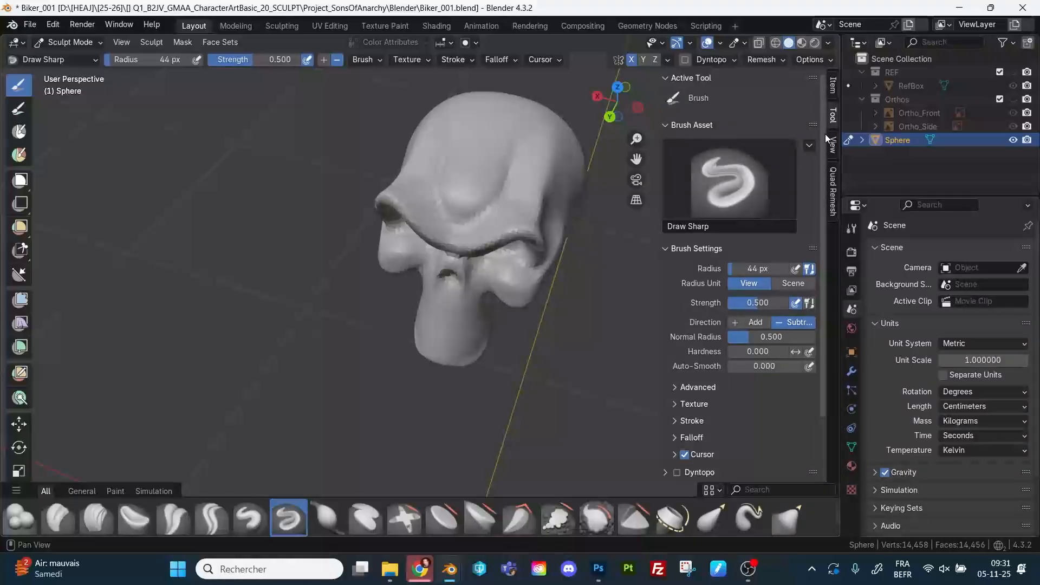
pyautogui.scroll(-3, 825, 141)
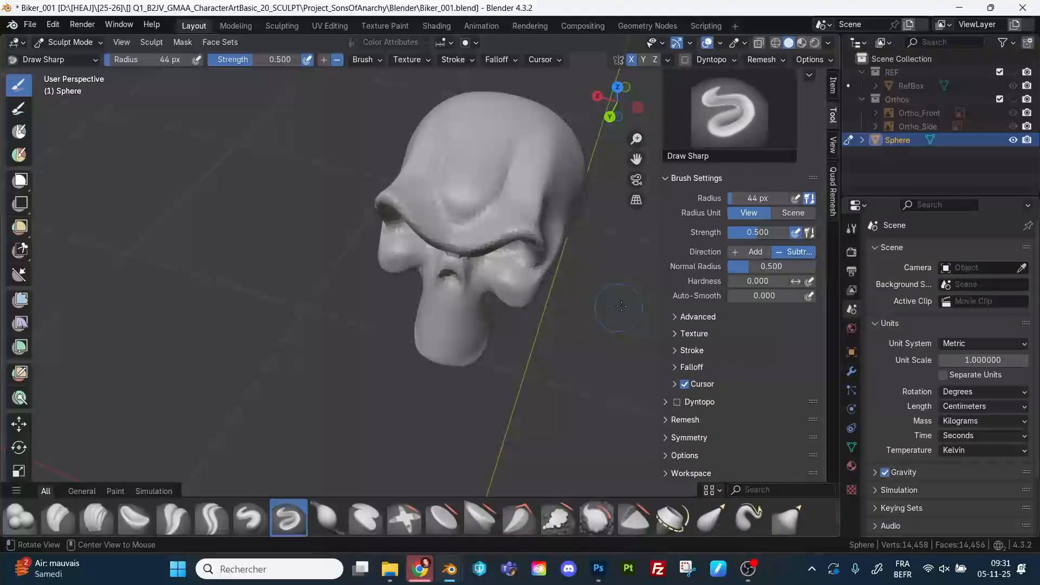
pyautogui.moveTo(621, 306); pyautogui.dragTo(559, 285, button='middle')
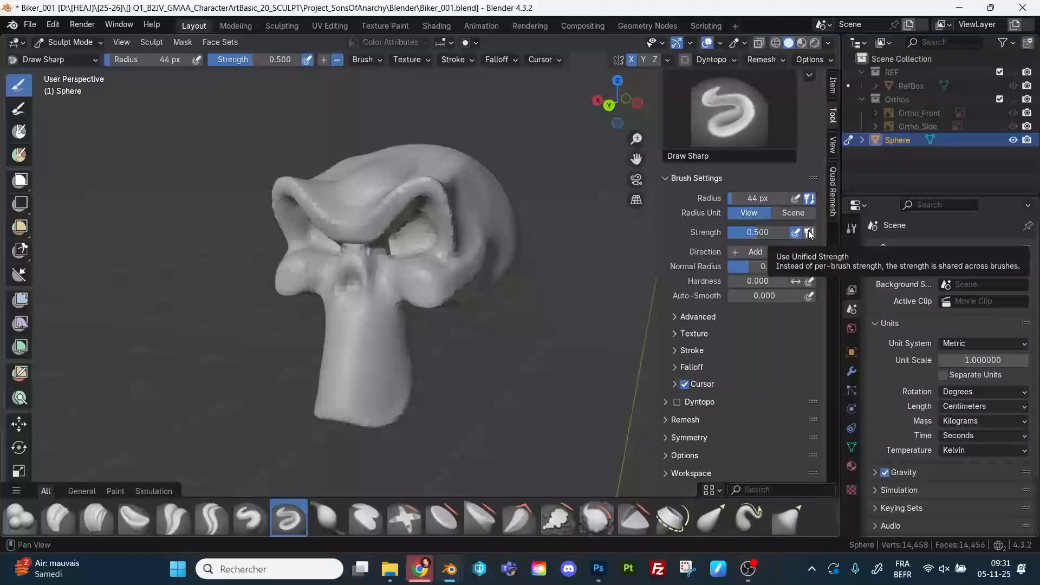
pyautogui.click(809, 200)
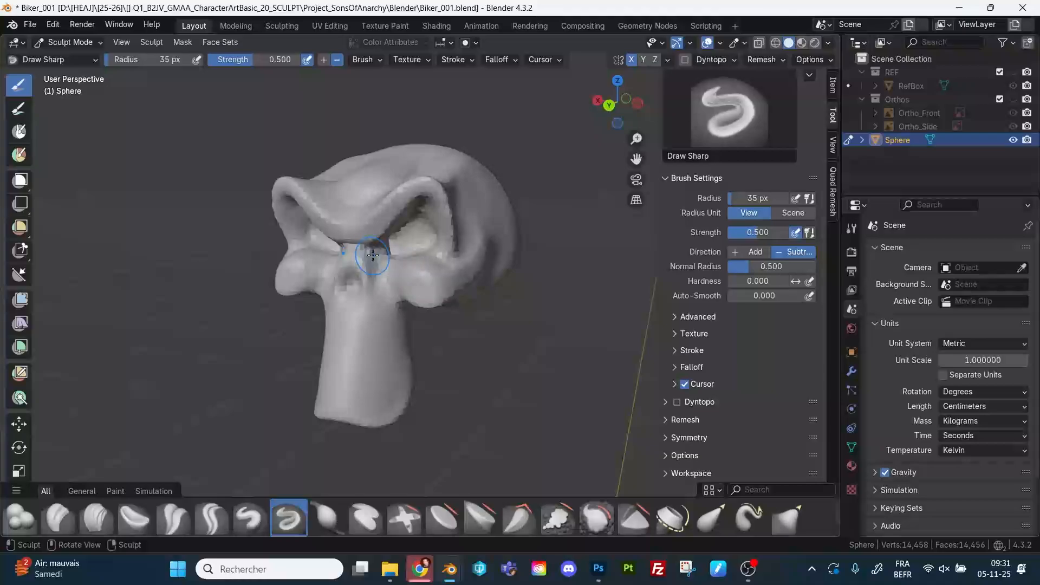
# Set Grab's own radius to 182 px, switch to Draw Sharp and back, and reduce Grab's radius to 117 px.
pyautogui.press('g')
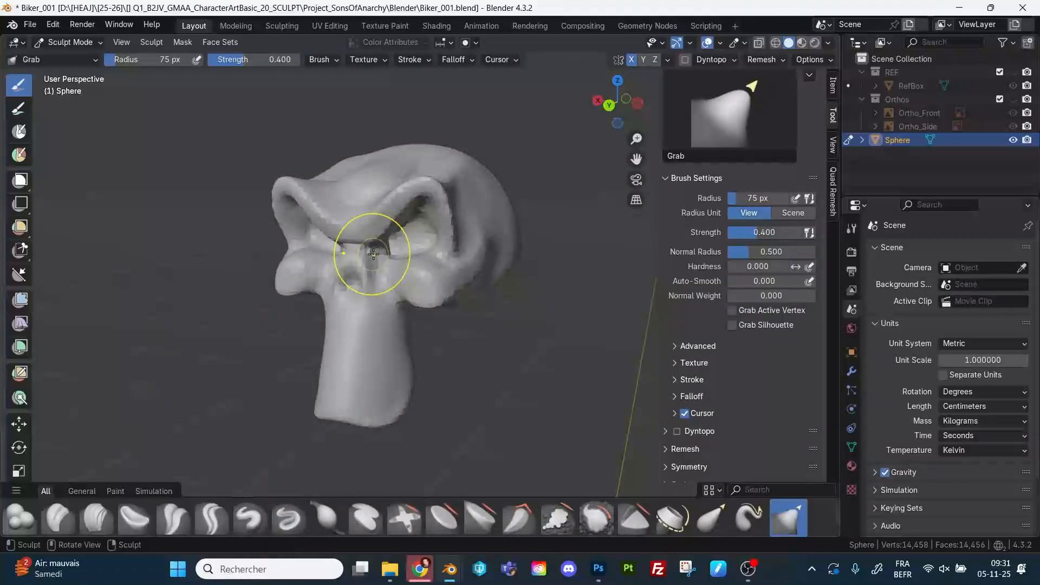
pyautogui.press('f')
pyautogui.click(396, 243)
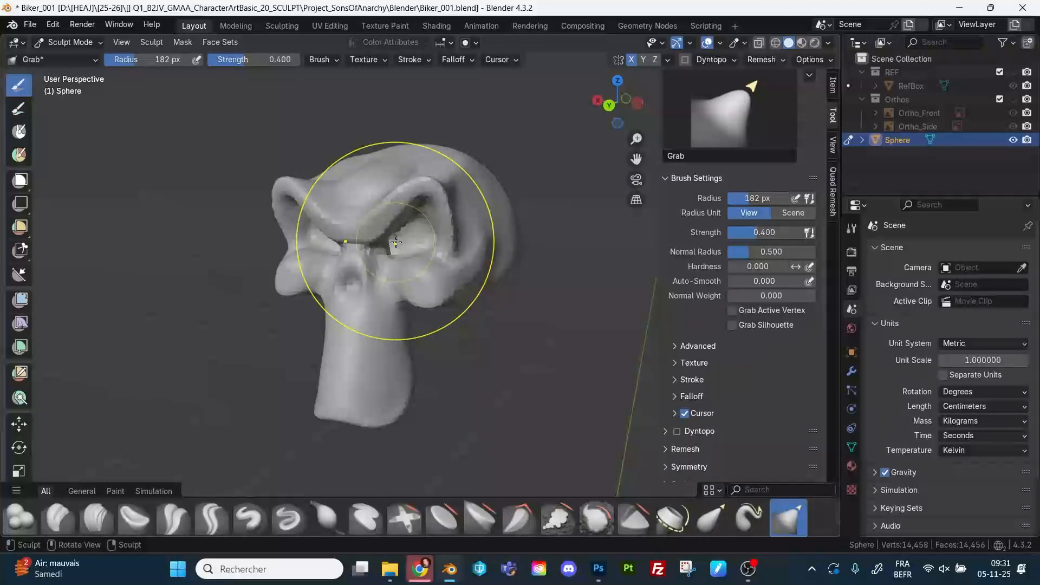
pyautogui.press('g')
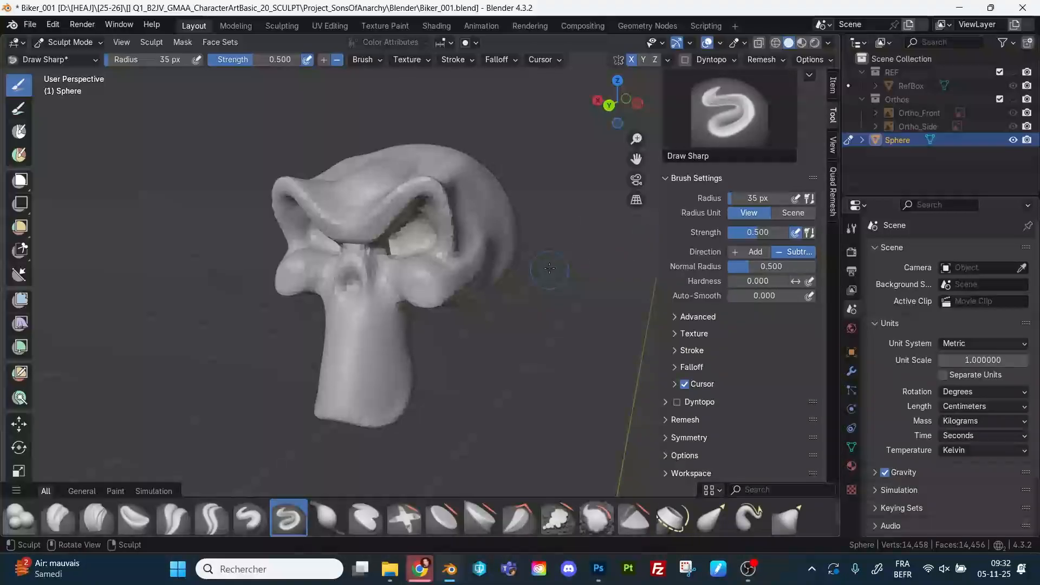
pyautogui.moveTo(550, 268); pyautogui.dragTo(383, 139, button='middle')
pyautogui.press('g')
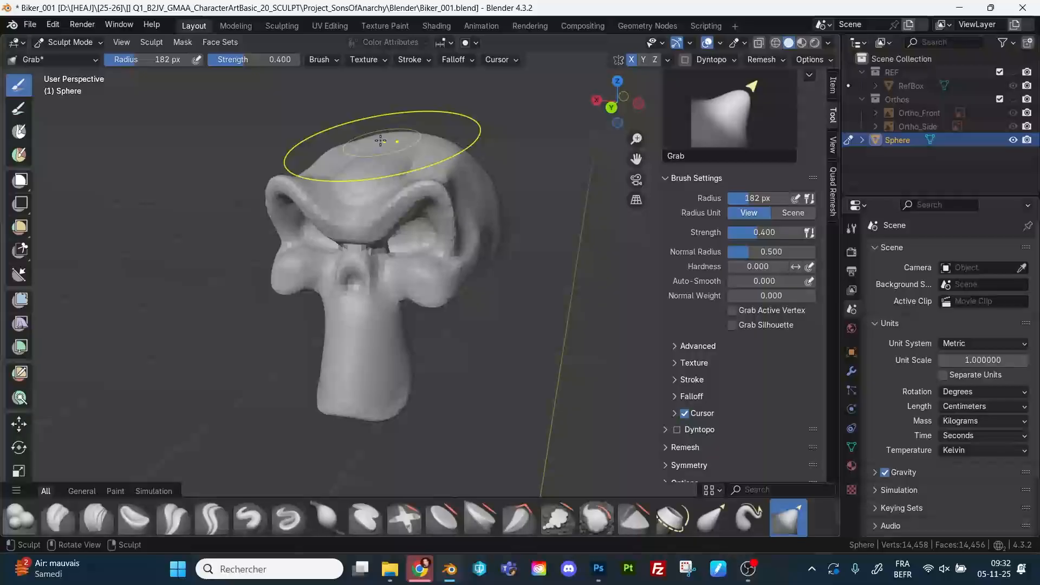
pyautogui.press('f')
pyautogui.click(360, 145)
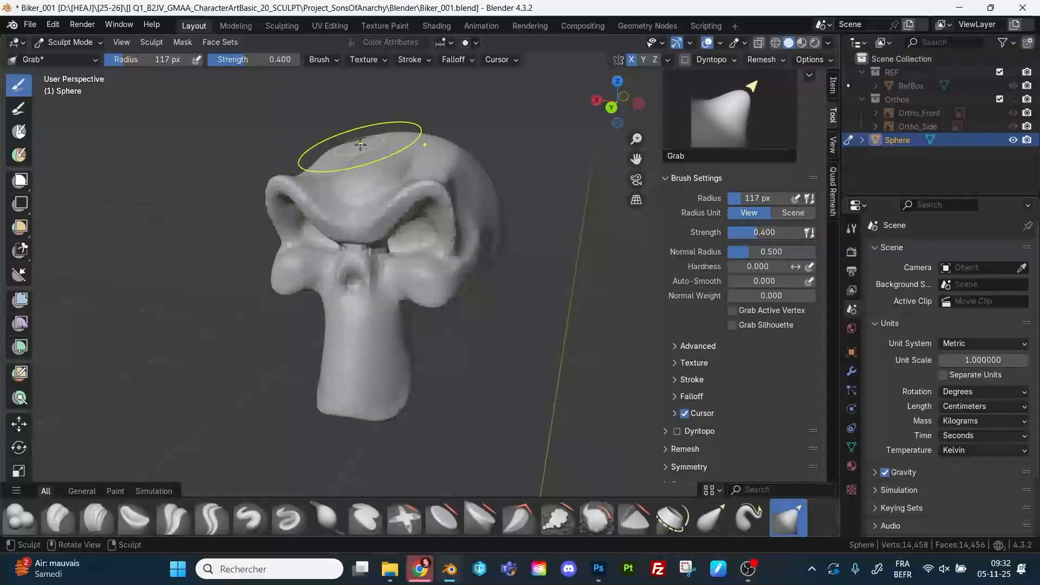
# Expand the Grab brush's advanced settings and examine its auto-masking and sculpt plane options.
pyautogui.moveTo(449, 95)
pyautogui.mouseDown(button='middle')
pyautogui.moveTo(532, 172)
pyautogui.moveTo(471, 193)
pyautogui.mouseUp(button='middle')
pyautogui.moveTo(528, 320); pyautogui.dragTo(566, 296, button='middle')
pyautogui.moveTo(566, 297)
pyautogui.keyDown('ctrl'); pyautogui.mouseDown(button='middle')
pyautogui.moveTo(557, 321)
pyautogui.moveTo(556, 300)
pyautogui.moveTo(557, 309)
pyautogui.mouseUp(button='middle'); pyautogui.keyUp('ctrl')
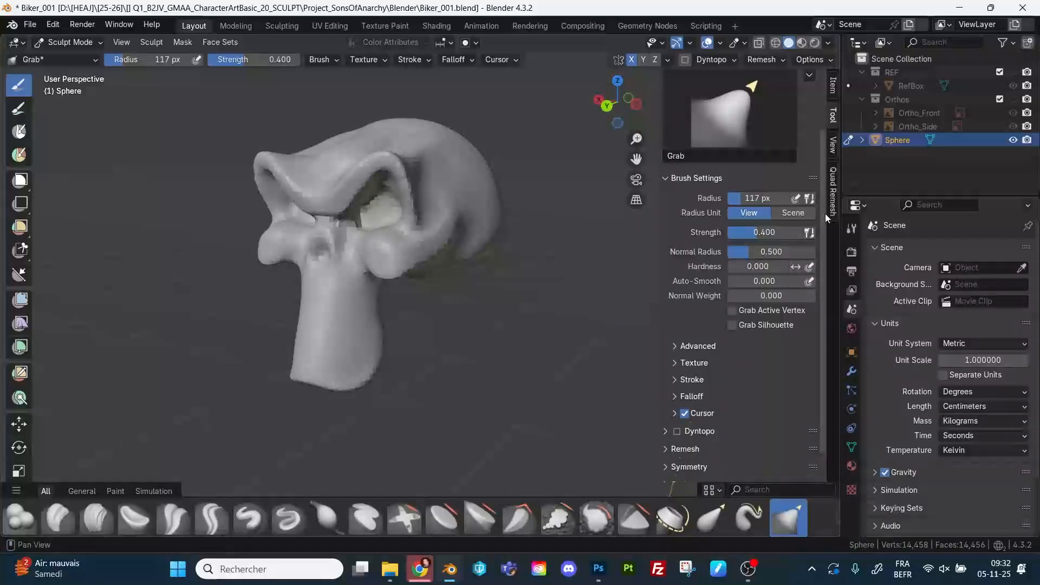
pyautogui.click(691, 347)
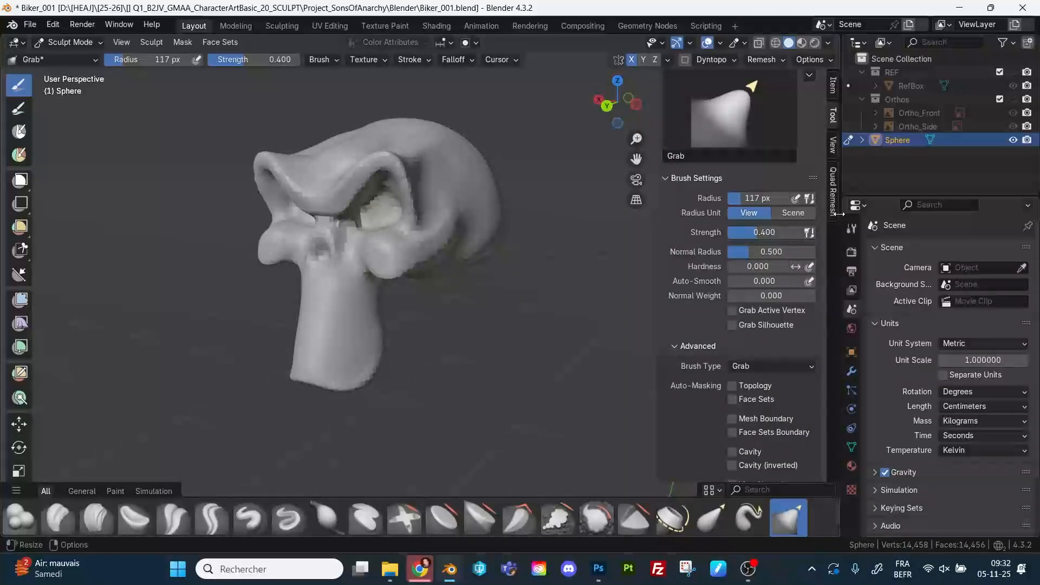
pyautogui.scroll(-6, 771, 278)
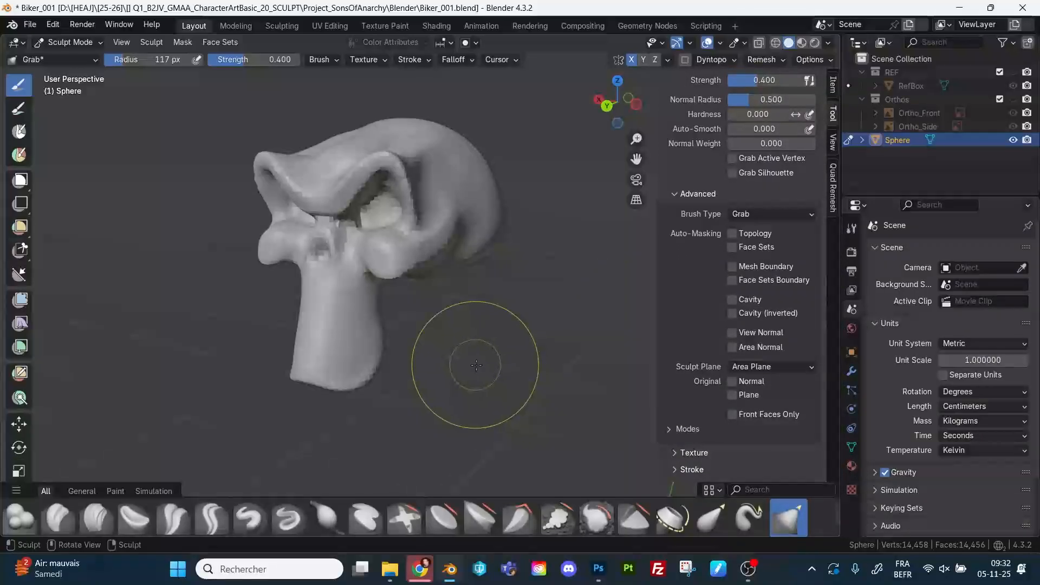
pyautogui.moveTo(504, 364); pyautogui.dragTo(477, 365, button='middle')
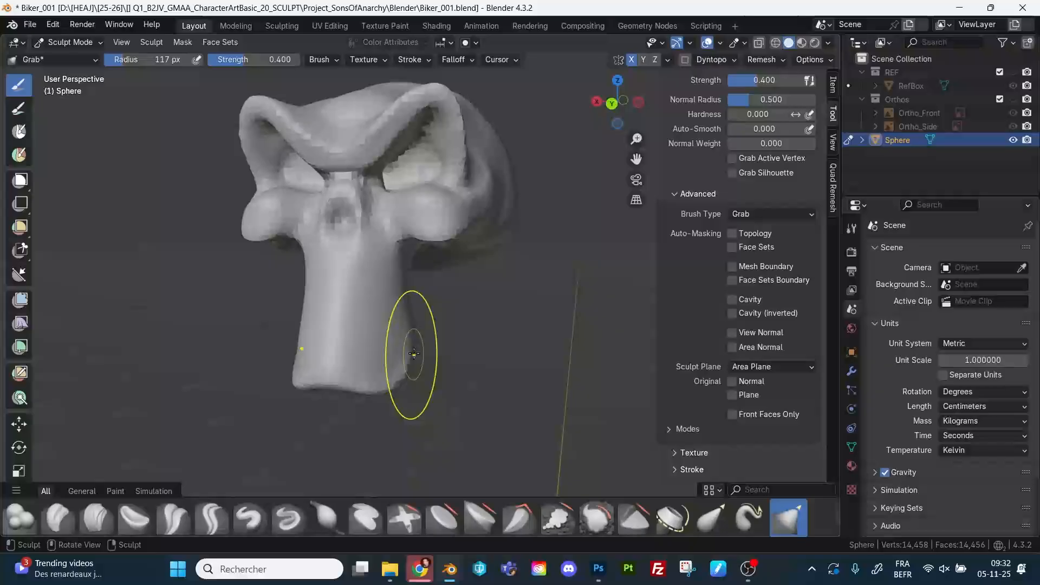
# Reshape the lower end, back and side edges of the long jaw column with the Grab brush.
pyautogui.moveTo(409, 342); pyautogui.dragTo(408, 373)
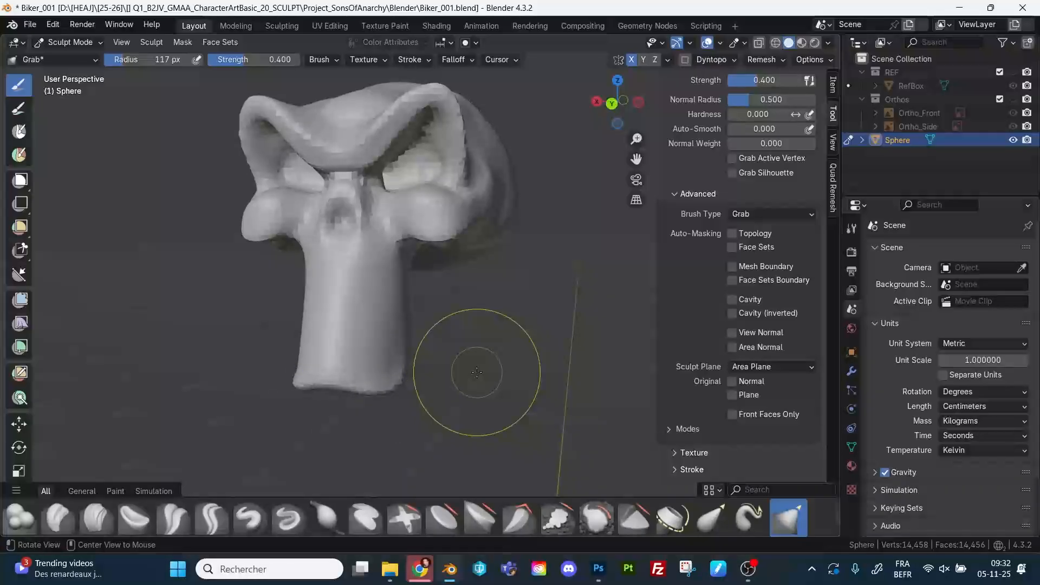
pyautogui.moveTo(476, 372); pyautogui.dragTo(432, 383, button='middle')
pyautogui.moveTo(432, 383); pyautogui.dragTo(442, 400)
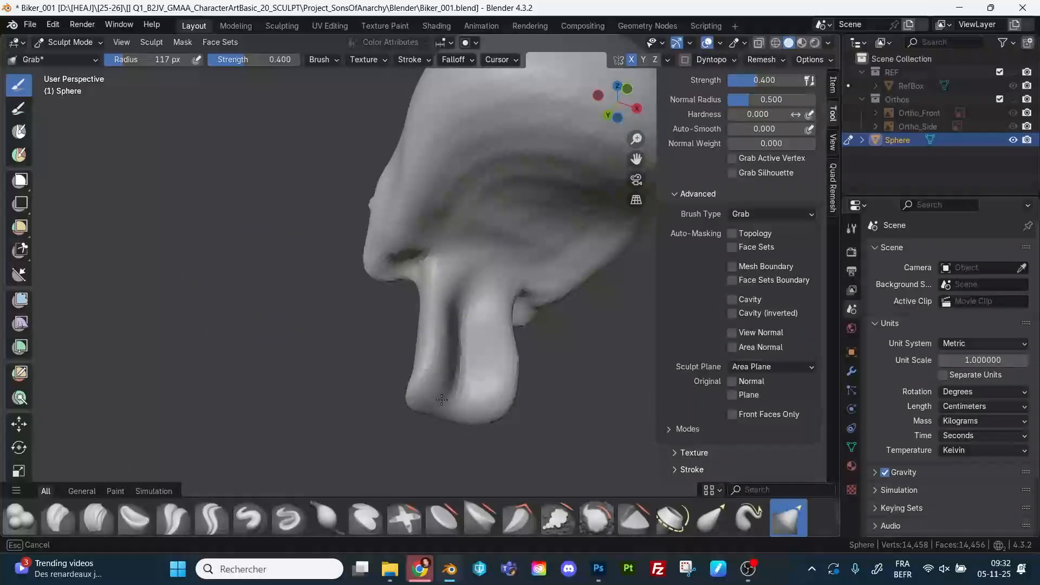
pyautogui.moveTo(435, 406); pyautogui.dragTo(506, 436, button='middle')
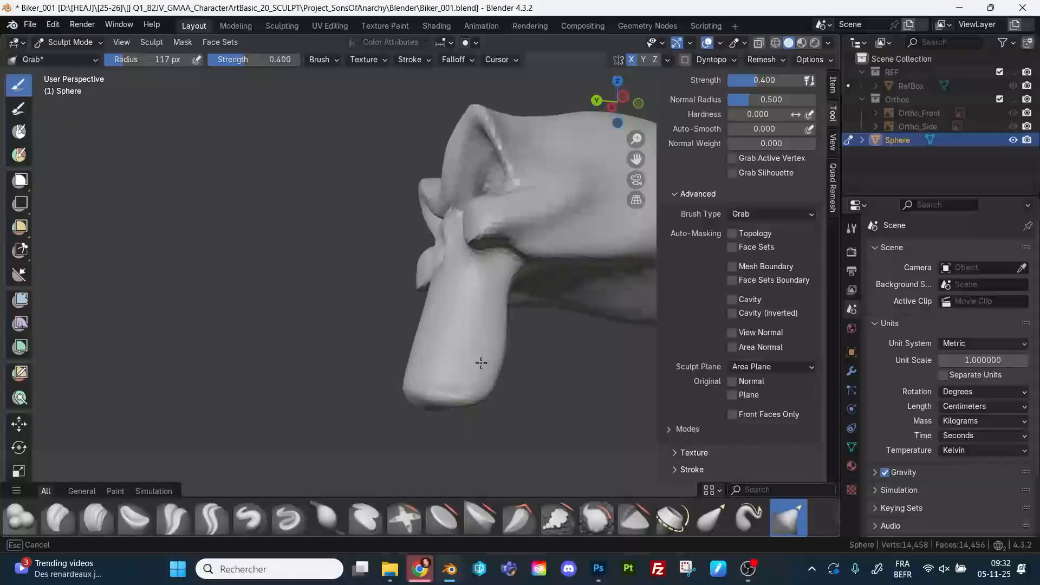
pyautogui.moveTo(494, 303); pyautogui.dragTo(505, 292)
pyautogui.moveTo(521, 335)
pyautogui.mouseDown(button='middle')
pyautogui.moveTo(574, 376)
pyautogui.moveTo(550, 371)
pyautogui.mouseUp(button='middle')
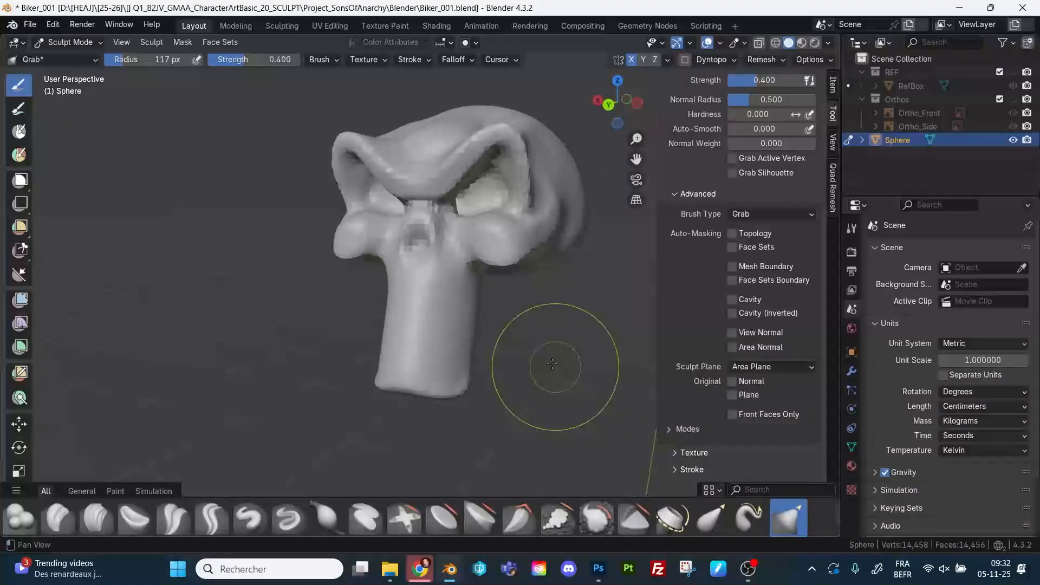
# Switch to the Flatten/Contrast brush at a 92 px radius and flatten the groove at the back of the jaw column.
pyautogui.hotkey('shift', 't')
pyautogui.press('f')
pyautogui.click(477, 325)
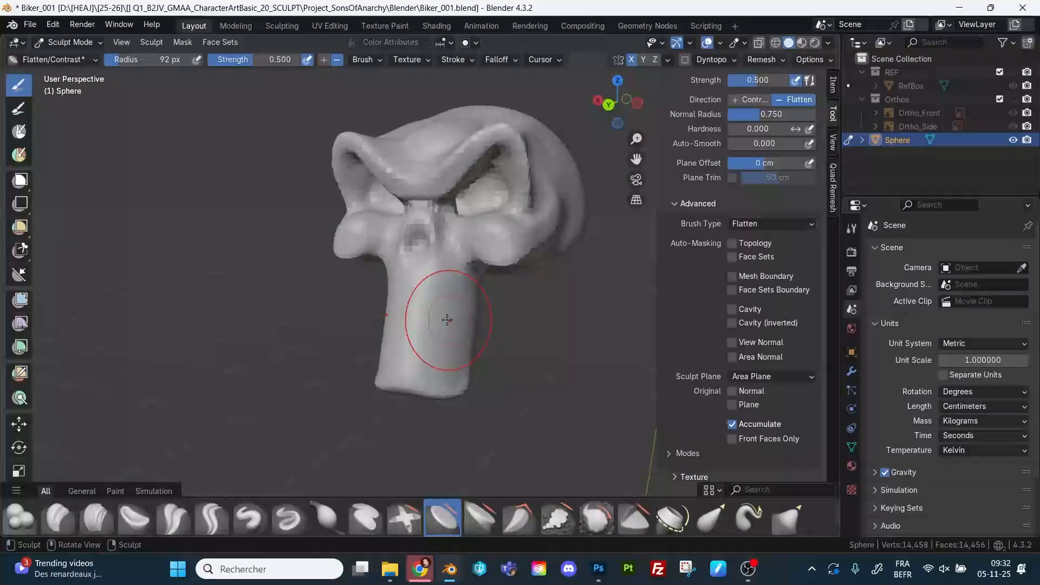
pyautogui.moveTo(433, 314); pyautogui.dragTo(471, 342, button='middle')
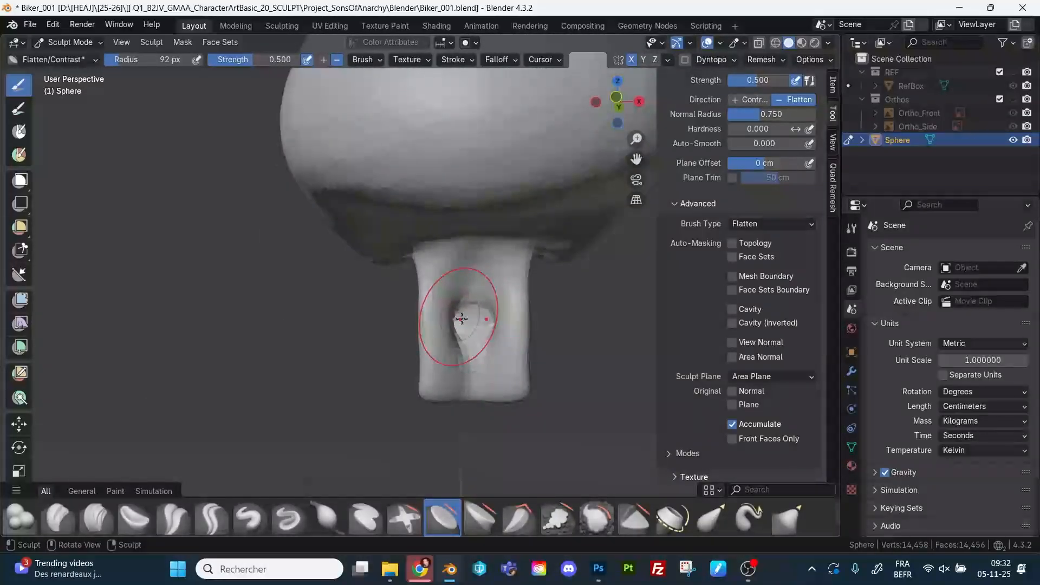
pyautogui.moveTo(467, 316); pyautogui.dragTo(471, 321)
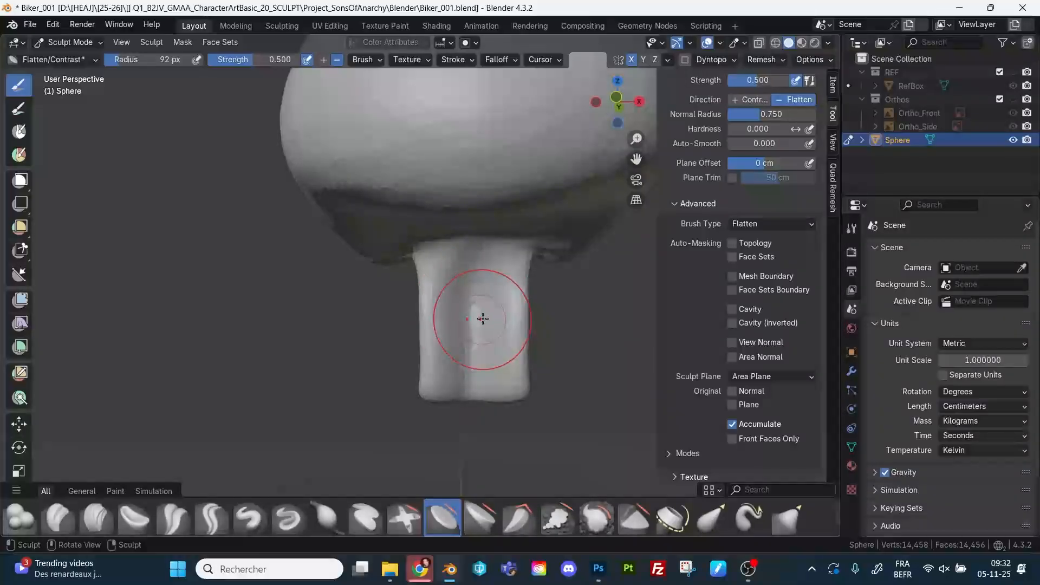
pyautogui.moveTo(351, 344); pyautogui.dragTo(370, 359, button='middle')
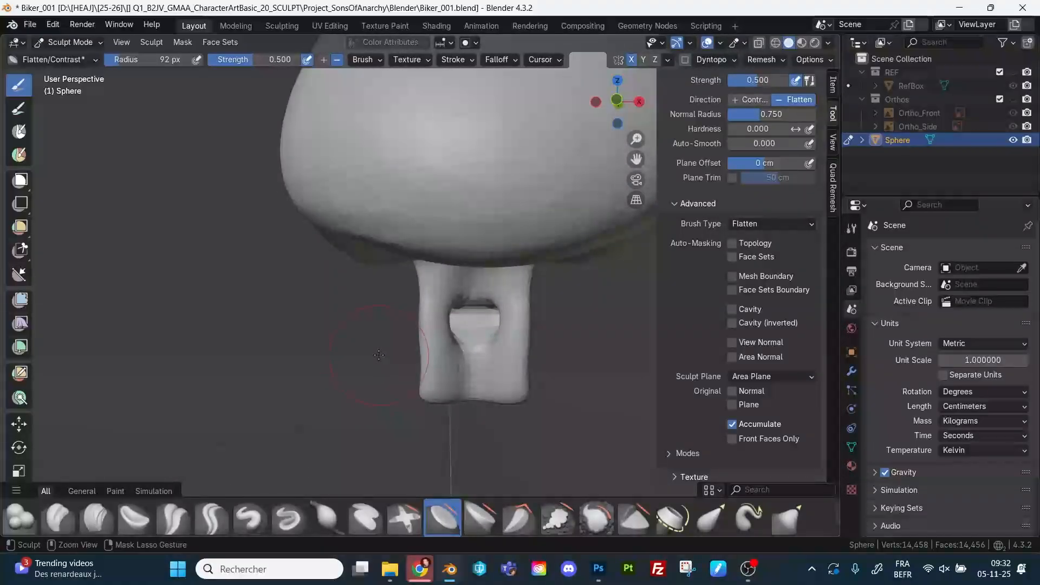
# Enable View Normal auto-masking for Flatten/Contrast and flatten the back of the jaw column again.
pyautogui.moveTo(367, 363); pyautogui.dragTo(470, 351, button='middle')
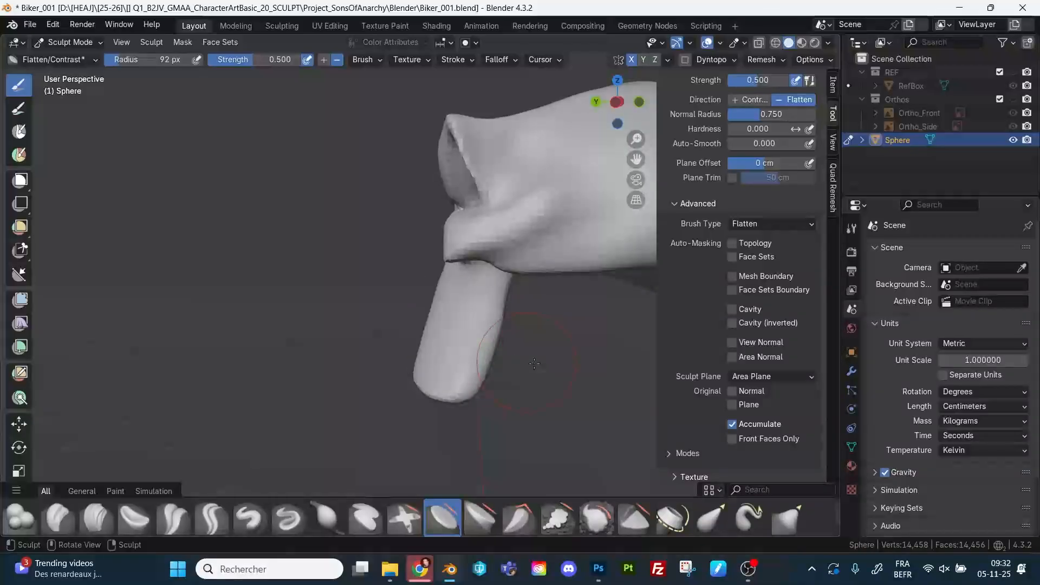
pyautogui.moveTo(442, 329); pyautogui.dragTo(496, 335, button='middle')
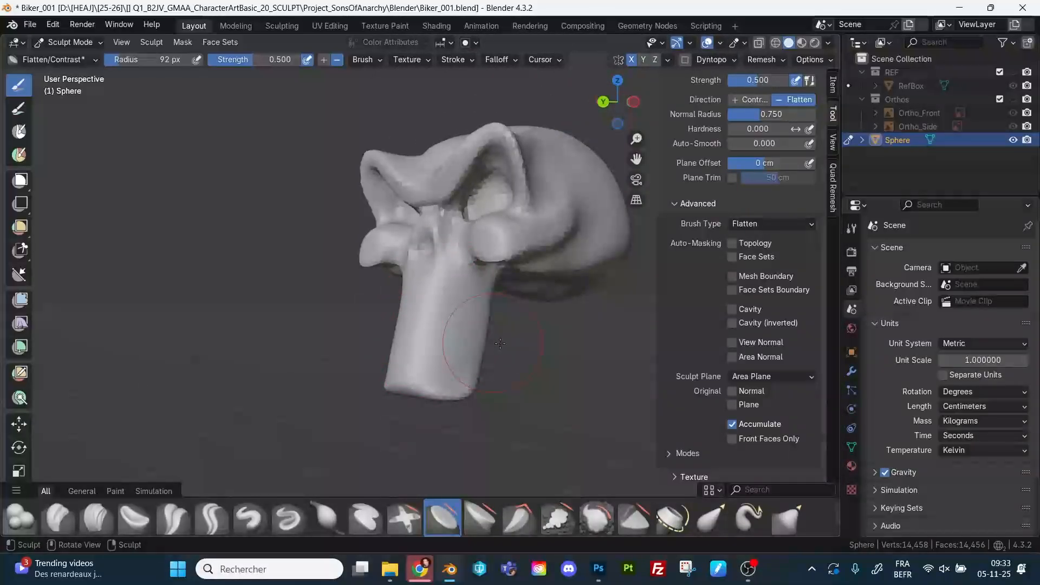
pyautogui.moveTo(499, 342); pyautogui.dragTo(499, 321, button='middle')
pyautogui.moveTo(440, 355); pyautogui.dragTo(514, 387, button='middle')
pyautogui.click(733, 342)
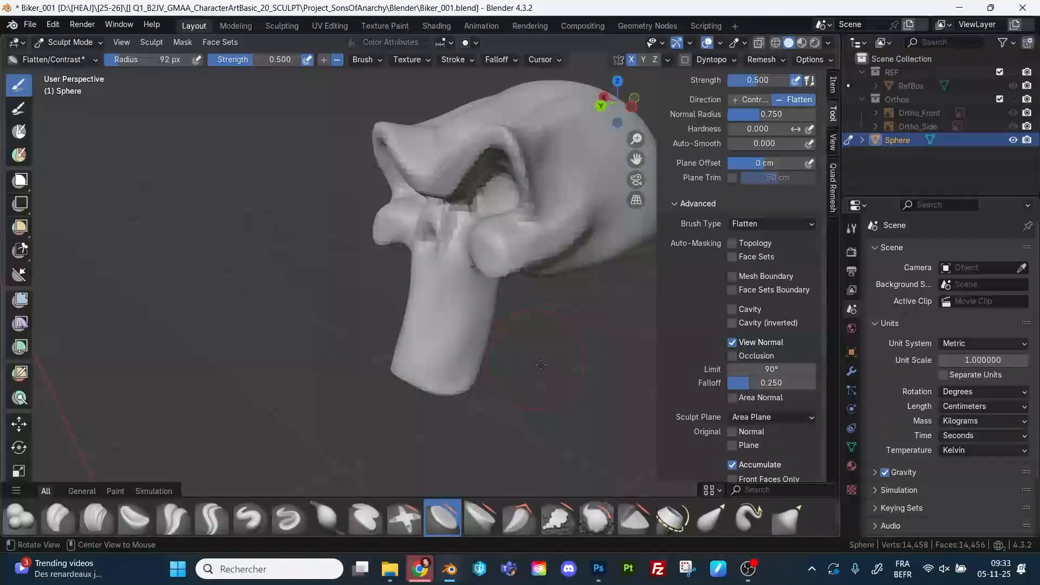
pyautogui.moveTo(541, 364); pyautogui.dragTo(499, 321, button='middle')
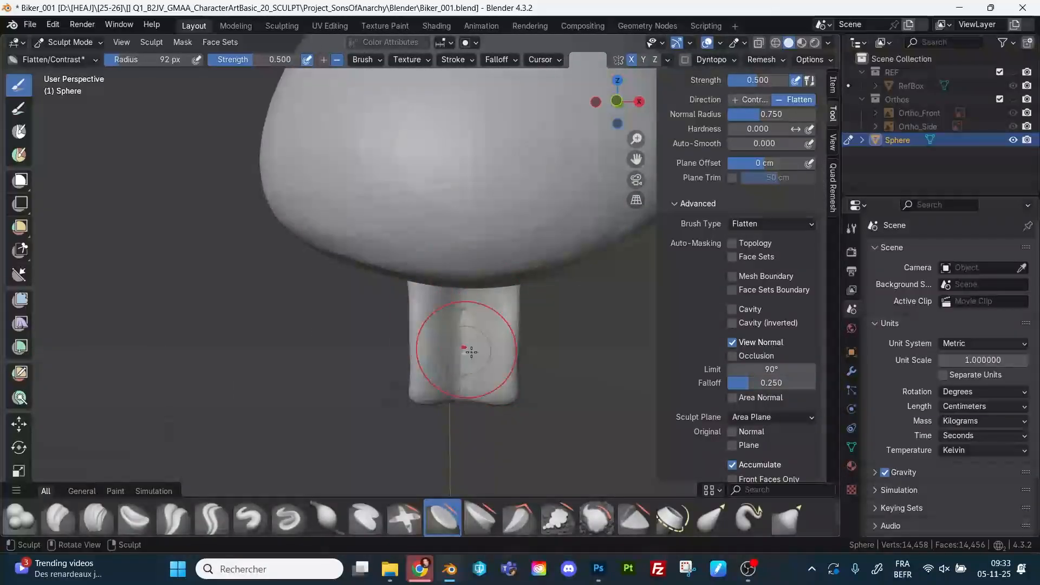
pyautogui.moveTo(501, 347); pyautogui.dragTo(467, 342)
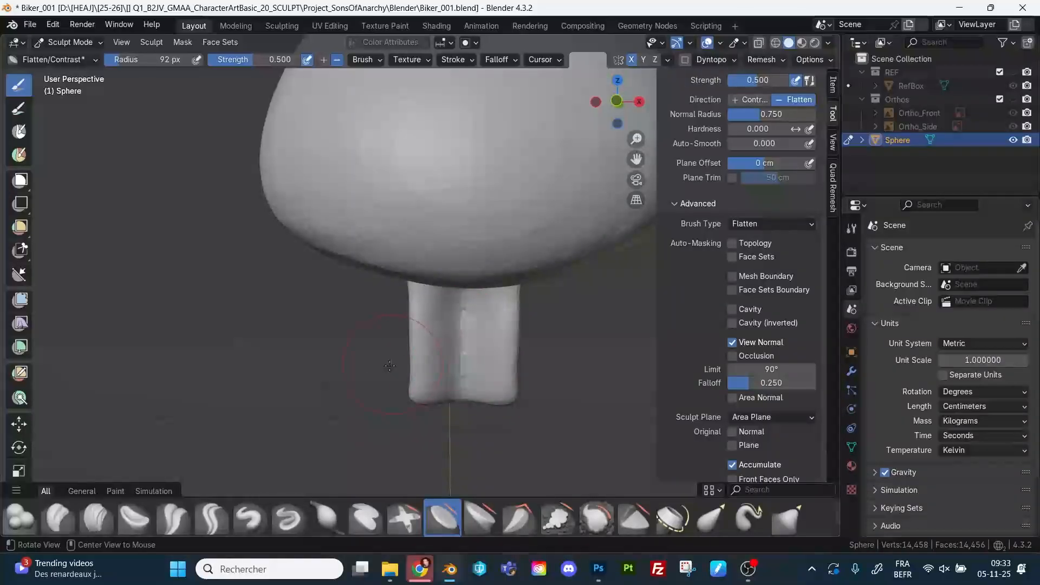
pyautogui.moveTo(464, 339)
pyautogui.mouseDown(button='middle')
pyautogui.moveTo(602, 390)
pyautogui.moveTo(595, 370)
pyautogui.mouseUp(button='middle')
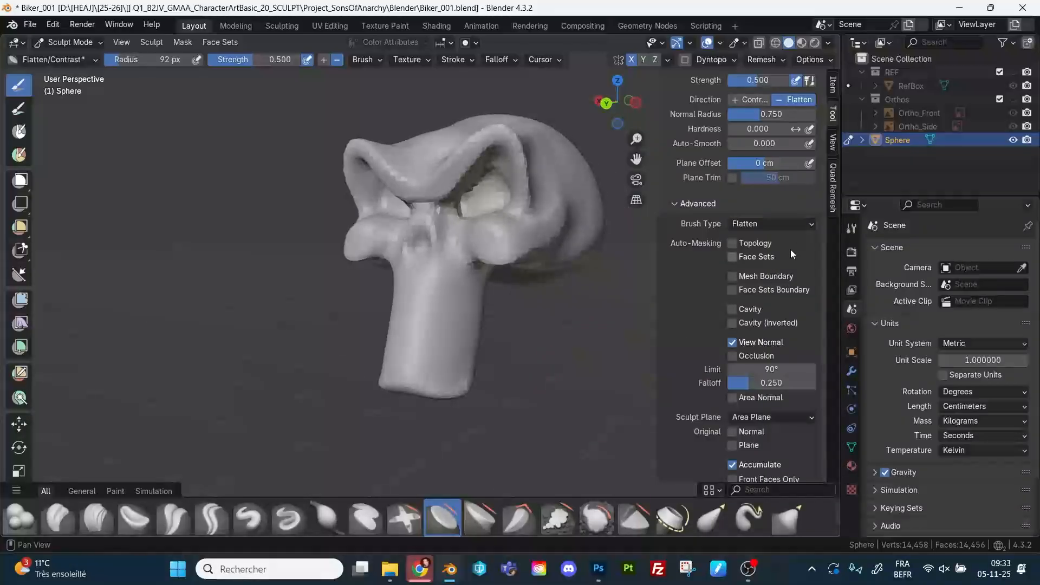
# Expand the sculpt symmetry settings and disable mirroring on the X axis.
pyautogui.moveTo(823, 212); pyautogui.dragTo(840, 318)
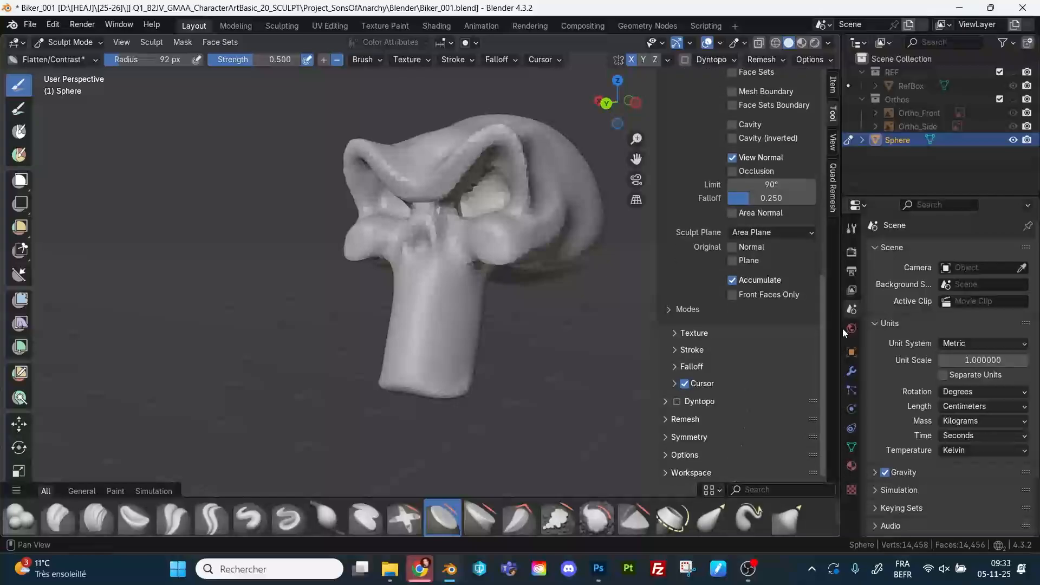
pyautogui.click(681, 437)
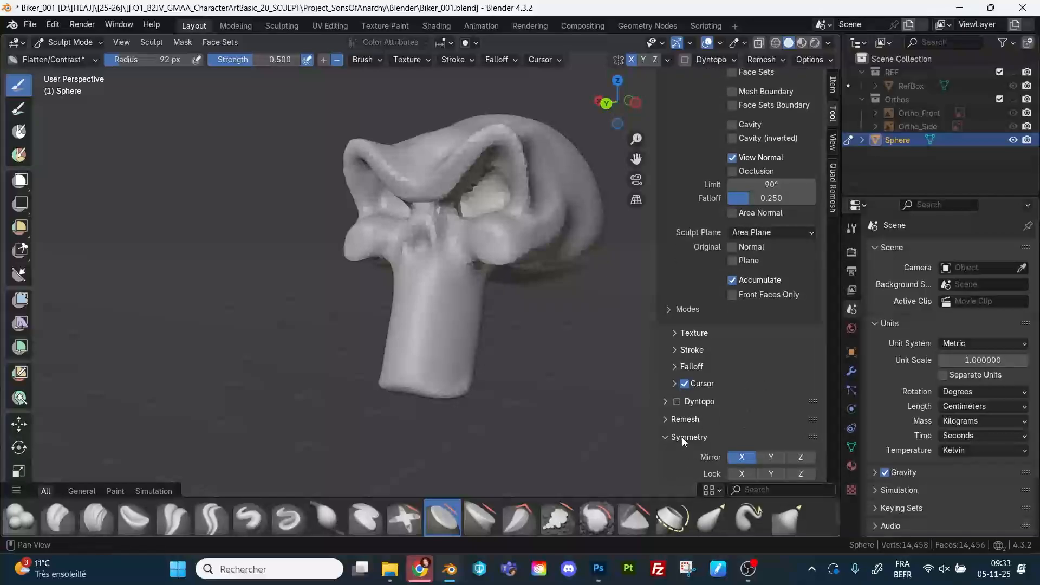
pyautogui.moveTo(823, 273); pyautogui.dragTo(831, 323)
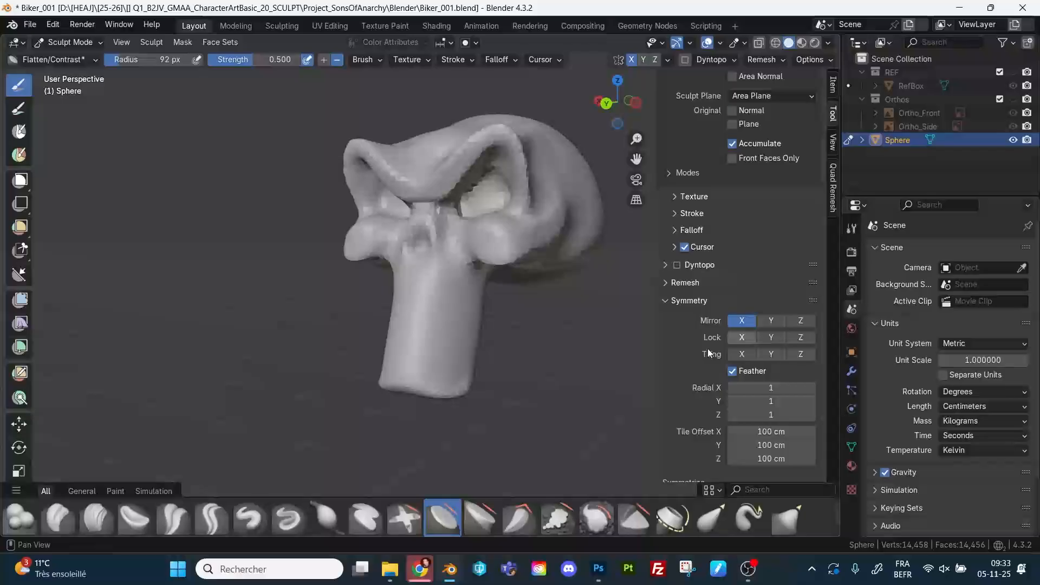
pyautogui.moveTo(567, 365); pyautogui.dragTo(583, 423, button='middle')
pyautogui.click(631, 60)
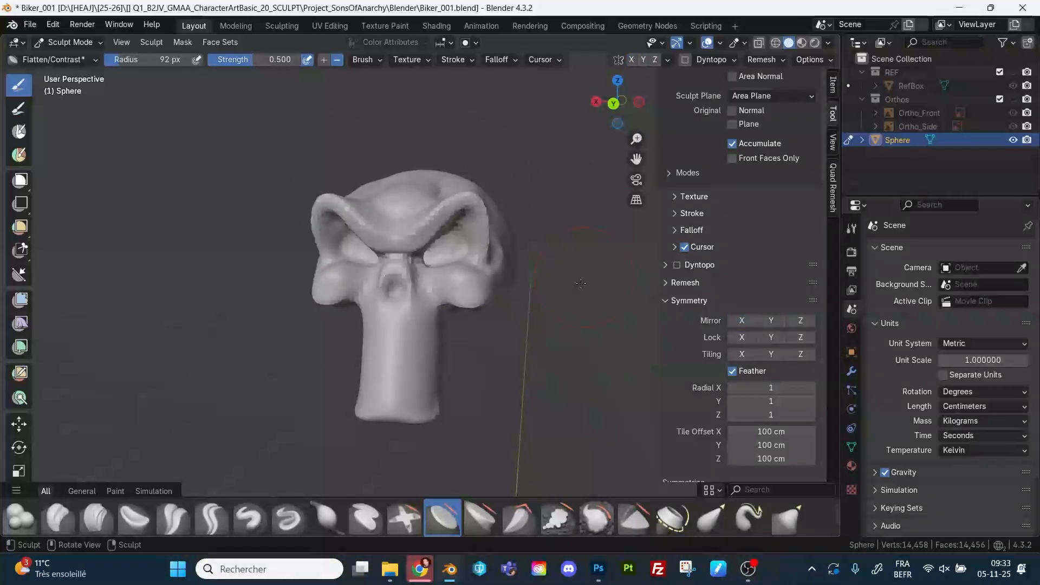
# Pull the forehead above one eye upward with the Grab brush to make the skull asymmetrical.
pyautogui.moveTo(569, 273); pyautogui.dragTo(573, 269, button='middle')
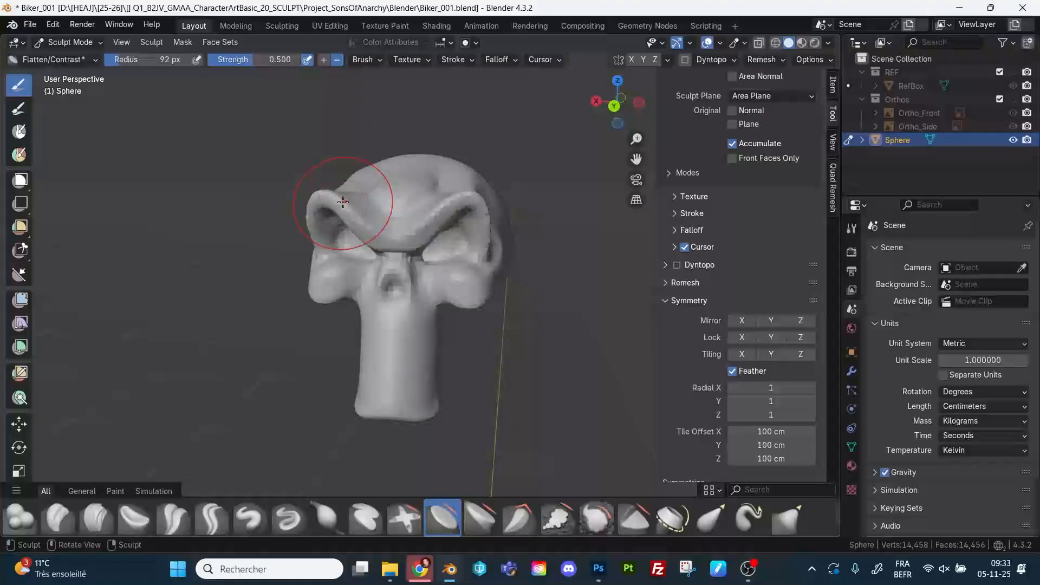
pyautogui.moveTo(347, 213)
pyautogui.mouseDown()
pyautogui.moveTo(339, 185)
pyautogui.moveTo(352, 183)
pyautogui.moveTo(299, 76)
pyautogui.mouseUp()
pyautogui.press('g')
pyautogui.moveTo(581, 276)
pyautogui.mouseDown(button='middle')
pyautogui.moveTo(566, 277)
pyautogui.moveTo(606, 278)
pyautogui.mouseUp(button='middle')
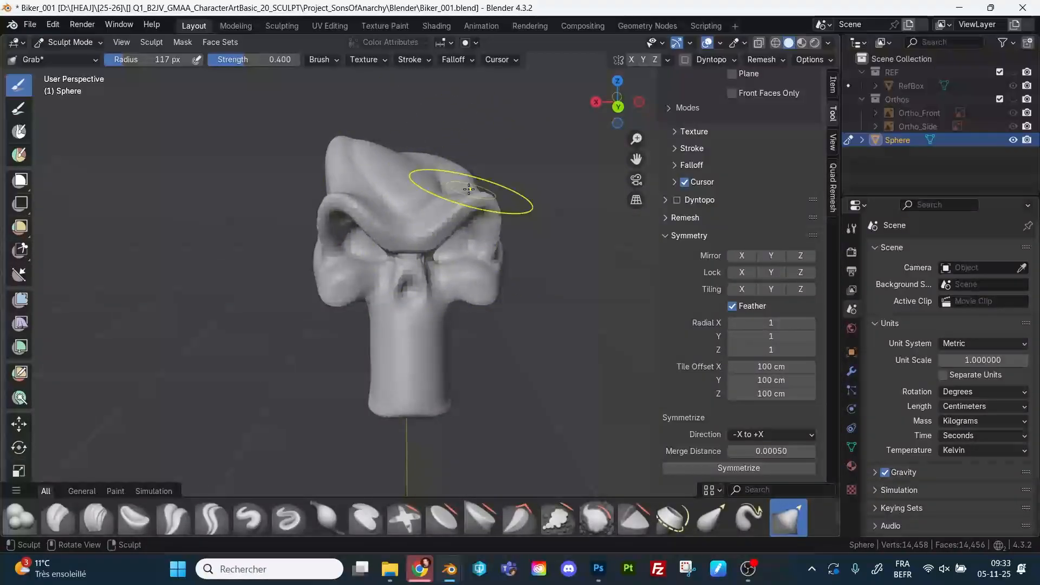
pyautogui.moveTo(563, 307); pyautogui.dragTo(542, 309, button='middle')
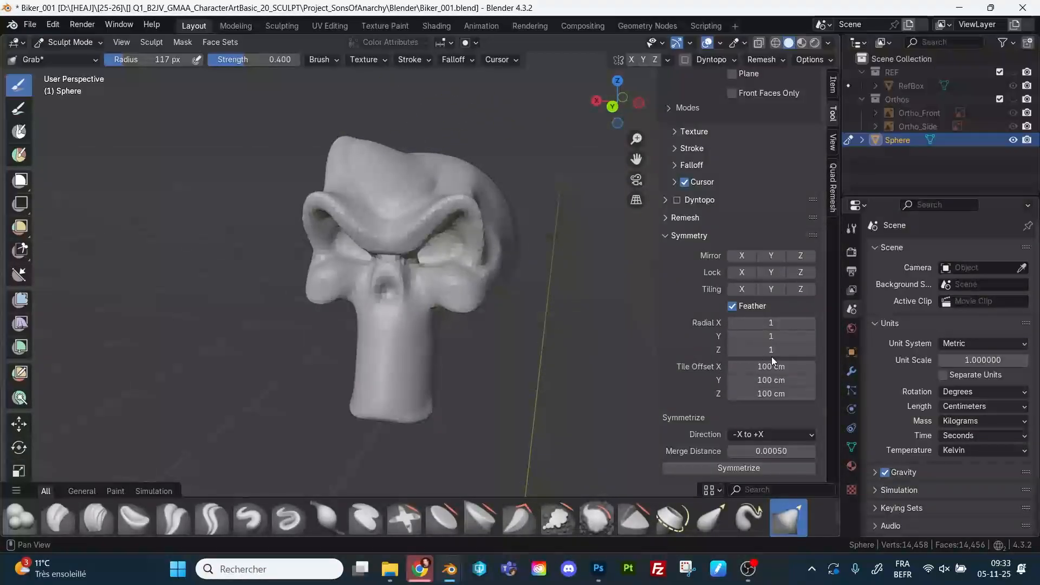
# Symmetrize the head in the -X to +X direction and inspect both sides of the skull.
pyautogui.click(762, 469)
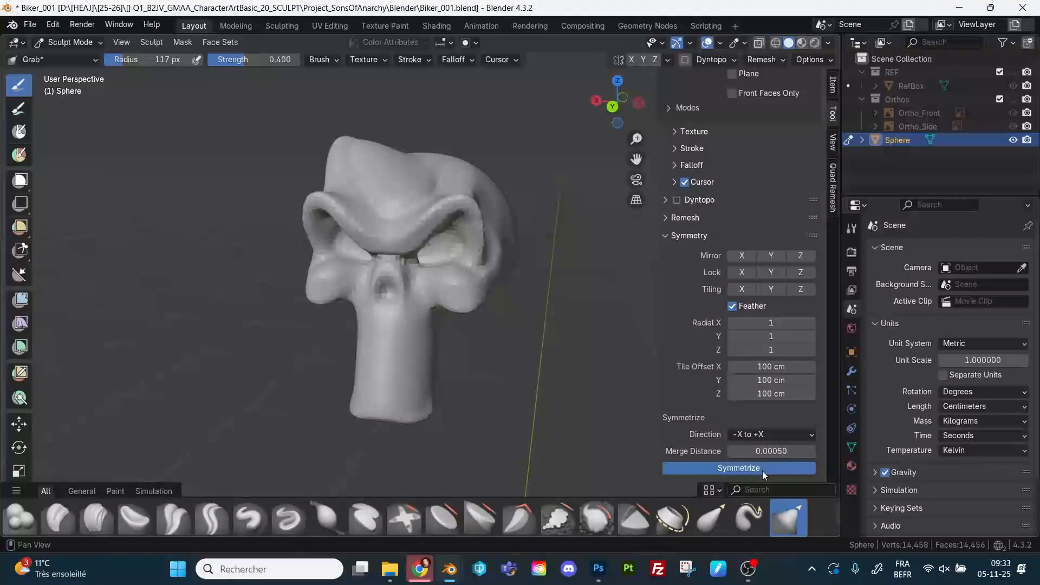
pyautogui.moveTo(601, 389)
pyautogui.mouseDown(button='middle')
pyautogui.moveTo(569, 367)
pyautogui.moveTo(580, 306)
pyautogui.mouseUp(button='middle')
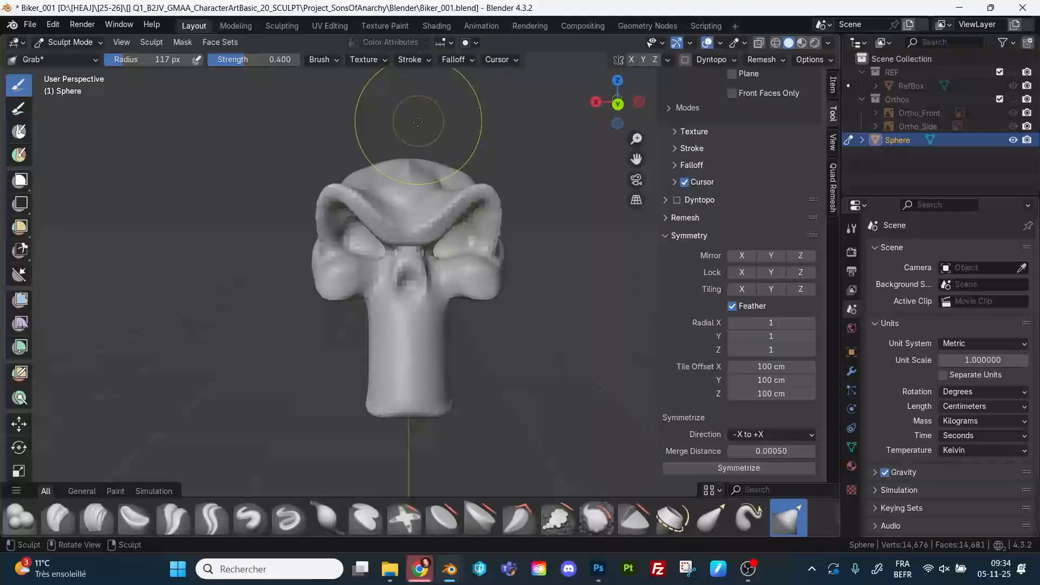
pyautogui.moveTo(417, 121)
pyautogui.mouseDown(button='middle')
pyautogui.moveTo(601, 157)
pyautogui.moveTo(578, 213)
pyautogui.mouseUp(button='middle')
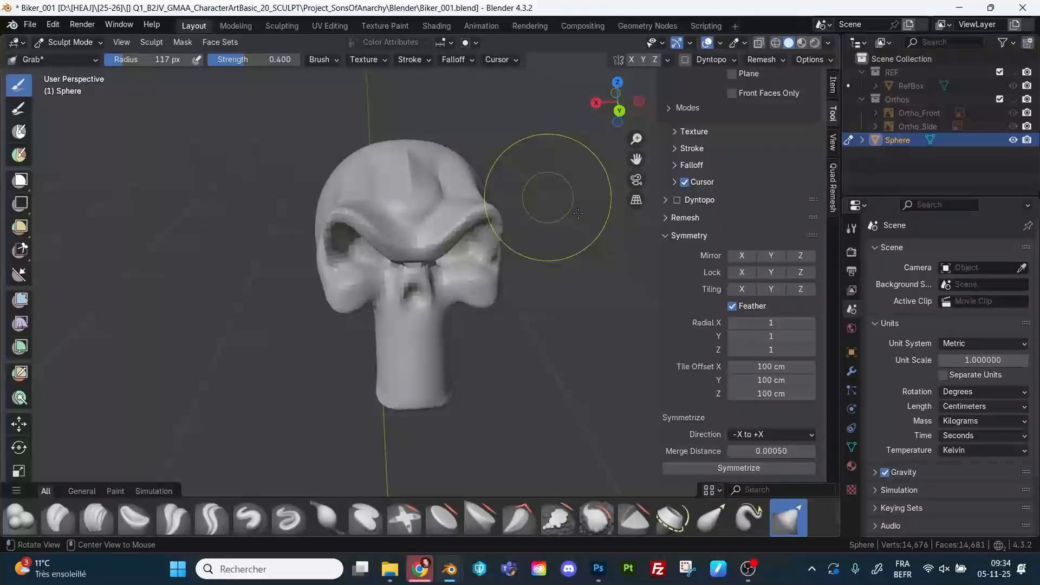
pyautogui.moveTo(444, 266); pyautogui.dragTo(622, 299, button='middle')
pyautogui.moveTo(544, 306)
pyautogui.mouseDown(button='middle')
pyautogui.moveTo(595, 313)
pyautogui.moveTo(656, 257)
pyautogui.moveTo(607, 249)
pyautogui.moveTo(558, 265)
pyautogui.moveTo(360, 247)
pyautogui.mouseUp(button='middle')
pyautogui.click(1013, 100)
pyautogui.moveTo(388, 130)
pyautogui.mouseDown(button='middle')
pyautogui.moveTo(674, 85)
pyautogui.moveTo(604, 157)
pyautogui.moveTo(487, 239)
pyautogui.moveTo(627, 228)
pyautogui.moveTo(576, 339)
pyautogui.moveTo(581, 317)
pyautogui.mouseUp(button='middle')
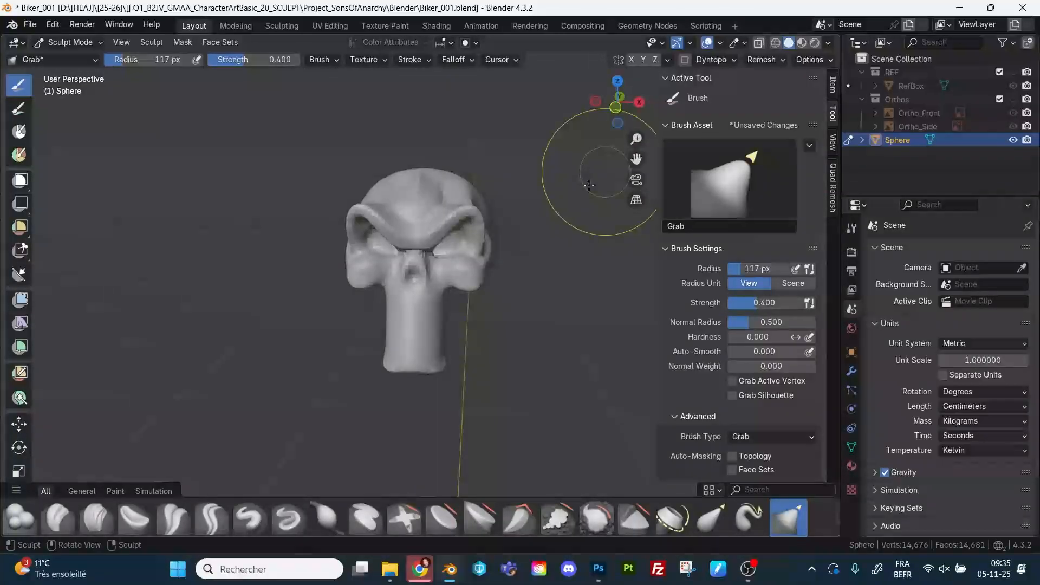
pyautogui.moveTo(581, 163); pyautogui.dragTo(523, 258, button='middle')
pyautogui.moveTo(543, 302)
pyautogui.mouseDown(button='middle')
pyautogui.moveTo(566, 310)
pyautogui.moveTo(554, 311)
pyautogui.mouseUp(button='middle')
# Switch the Symmetrize direction to +X to -X and set it back to -X to +X.
pyautogui.scroll(-15, 772, 446)
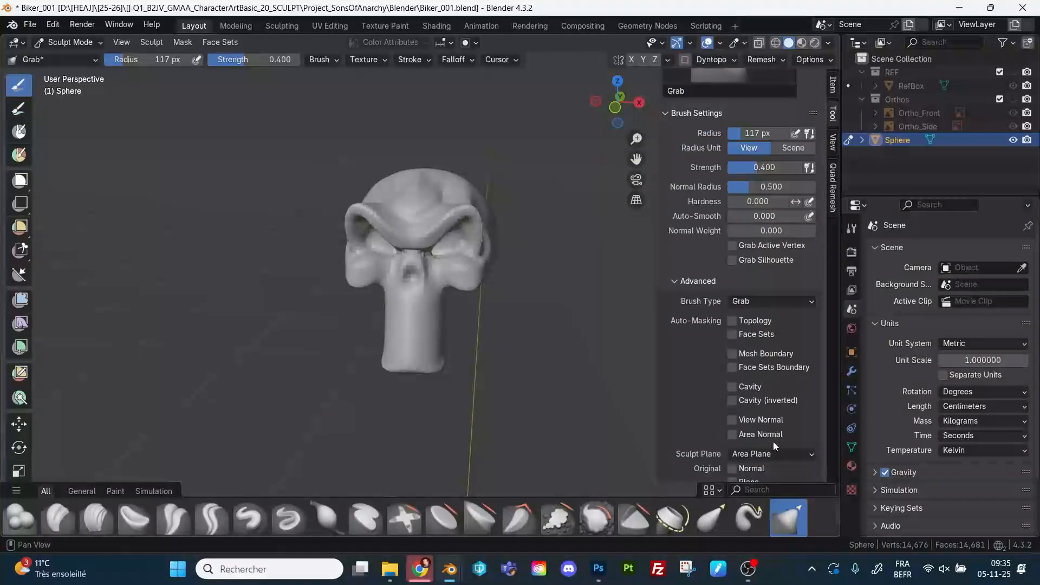
pyautogui.scroll(-10, 745, 404)
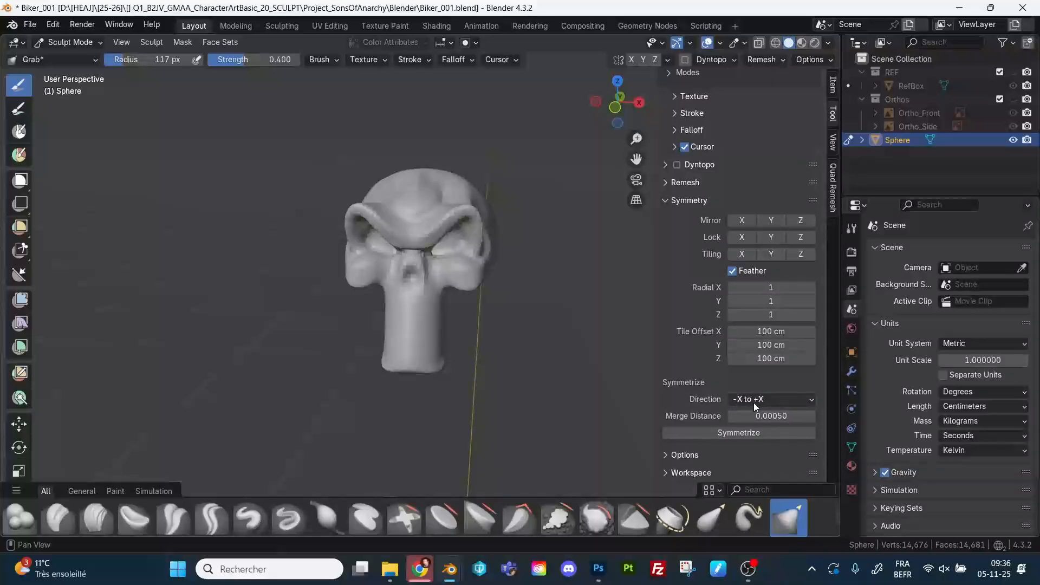
pyautogui.click(746, 400)
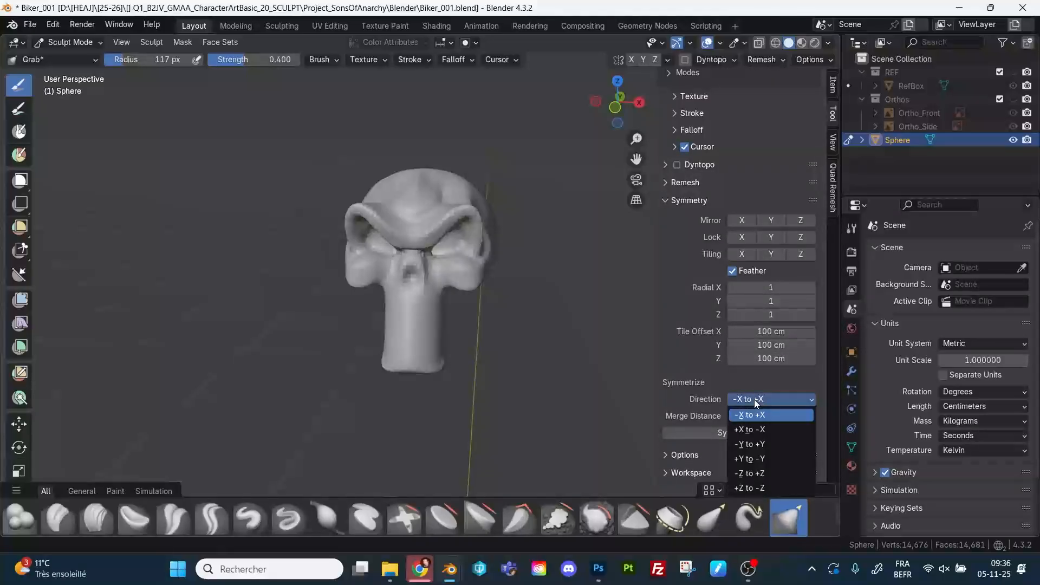
pyautogui.click(753, 414)
pyautogui.click(745, 400)
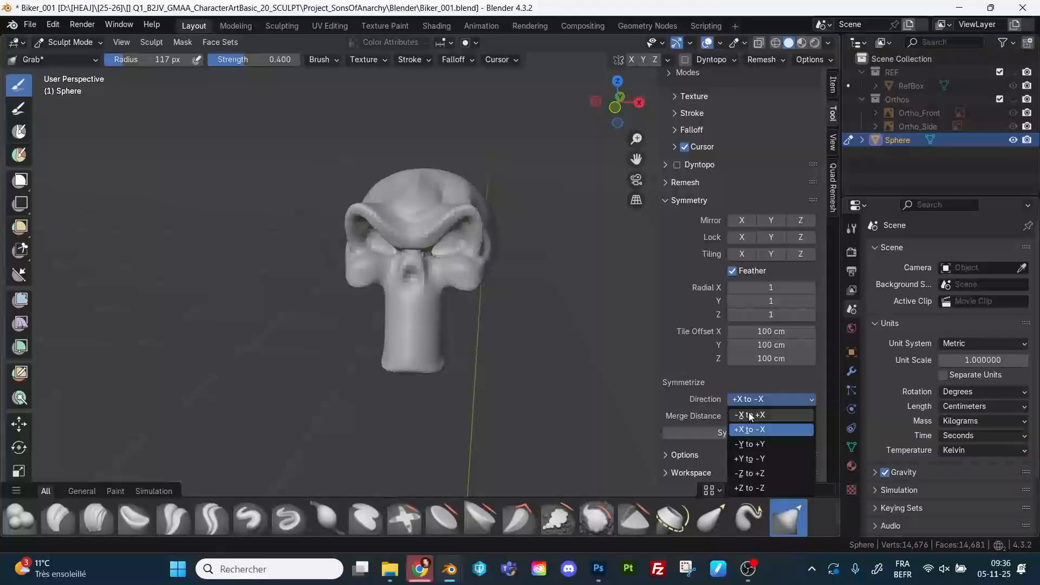
pyautogui.click(742, 412)
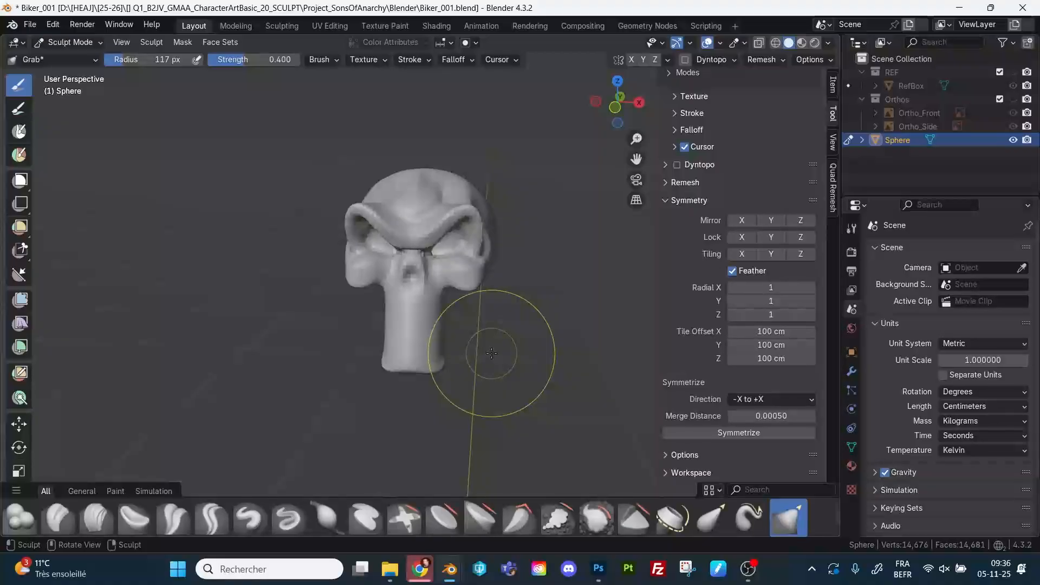
pyautogui.moveTo(557, 325); pyautogui.dragTo(534, 318, button='middle')
pyautogui.moveTo(533, 305)
pyautogui.keyDown('shift'); pyautogui.mouseDown(button='middle')
pyautogui.moveTo(506, 325)
pyautogui.moveTo(528, 323)
pyautogui.mouseUp(button='middle'); pyautogui.keyUp('shift')
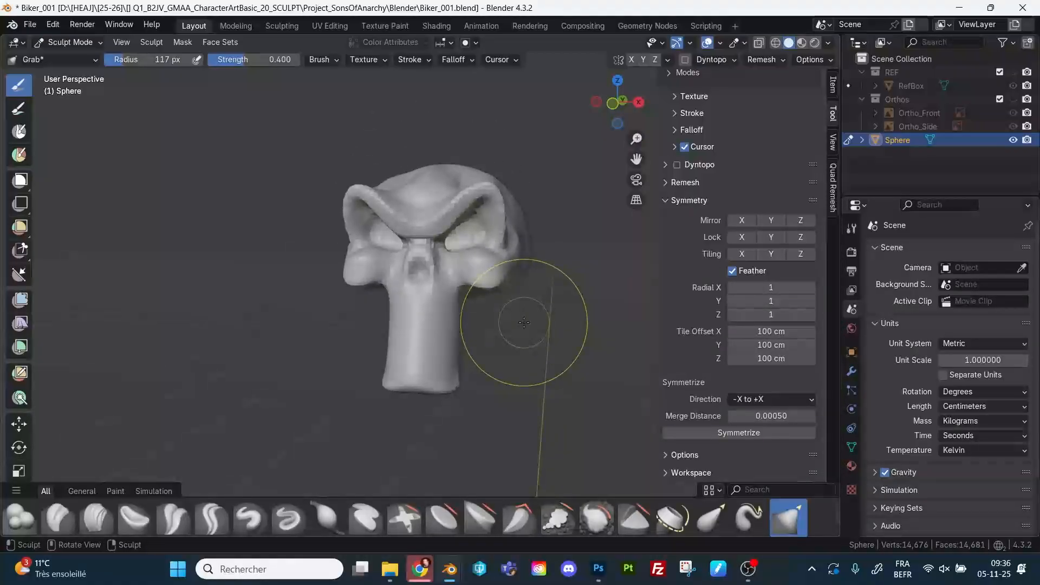